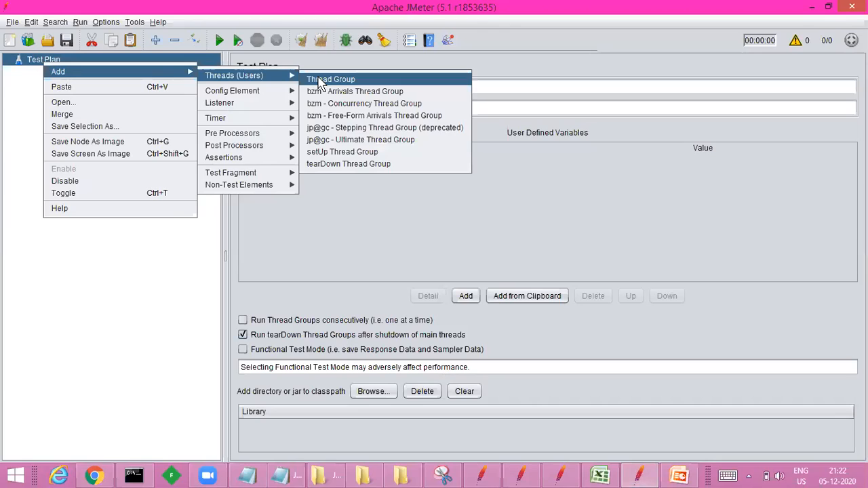
Step: Add a Thread Group to the test plan and check its number of threads, ramp-up period and loop count settings
left_click(320, 80)
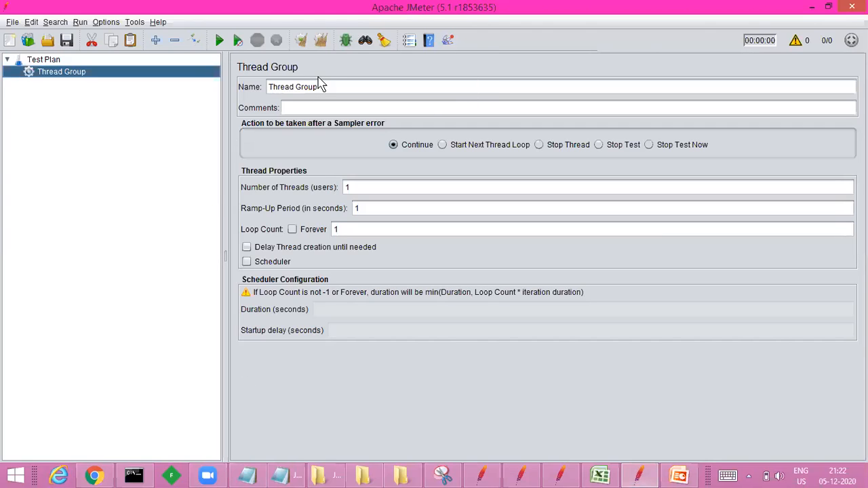
left_click(359, 187)
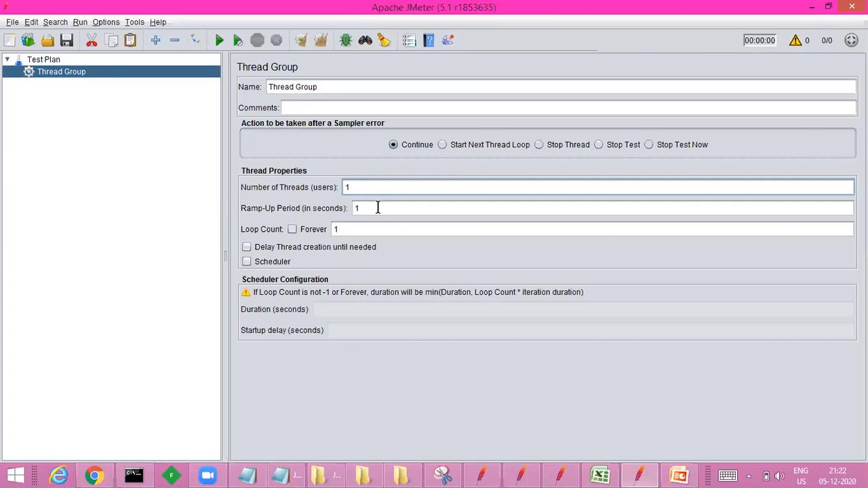
left_click(378, 208)
double_click(356, 209)
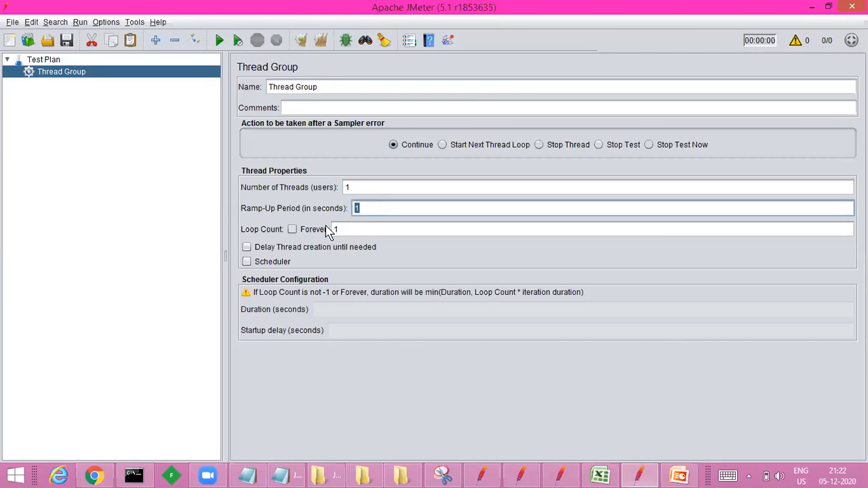
left_click(351, 229)
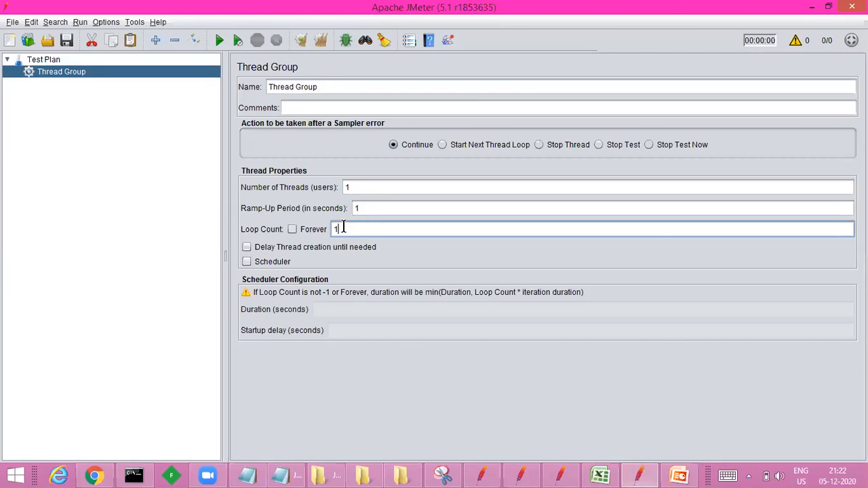
Step: Add an HTTP Request sampler under the Thread Group
right_click(48, 74)
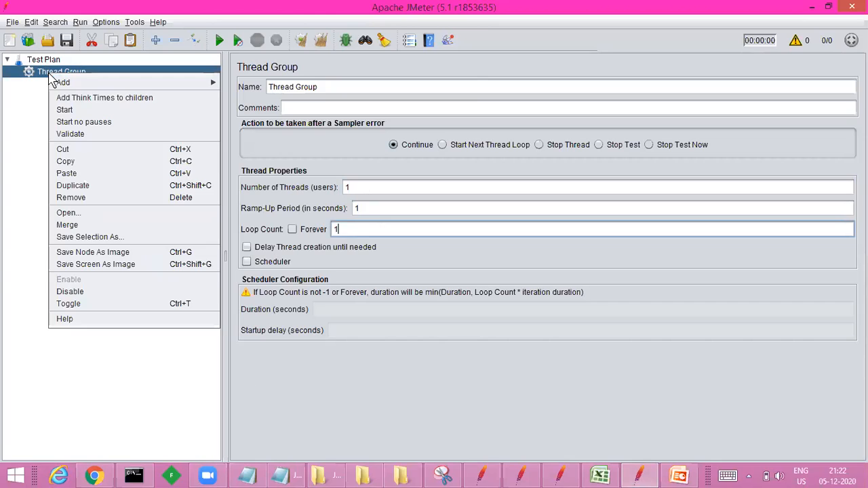
mouse_move(134, 76)
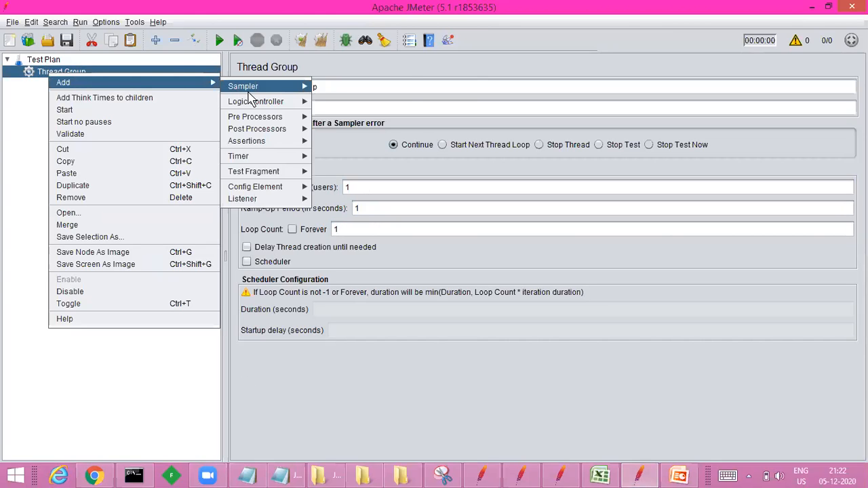
mouse_move(275, 86)
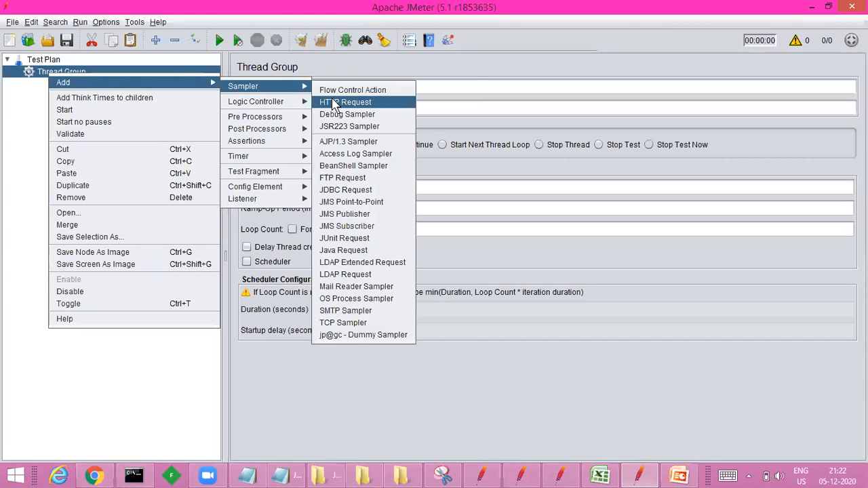
left_click(335, 105)
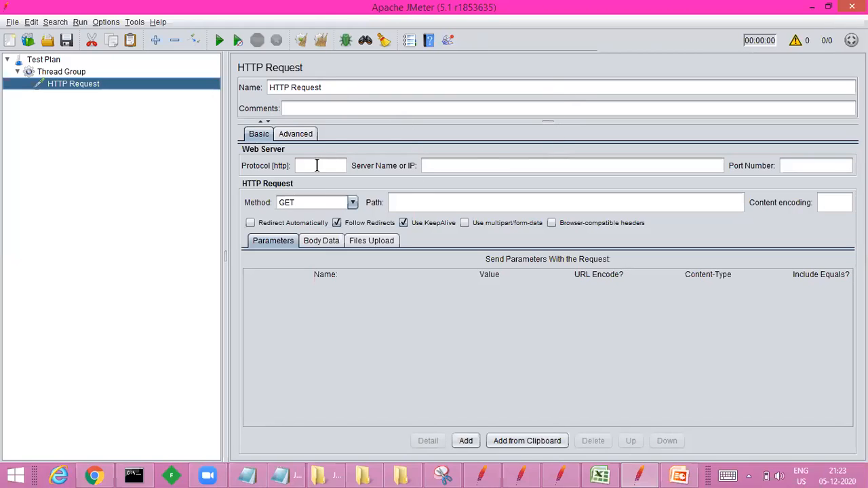
Step: Set the HTTP request's protocol to https and look through the available methods, keeping GET
left_click(316, 165)
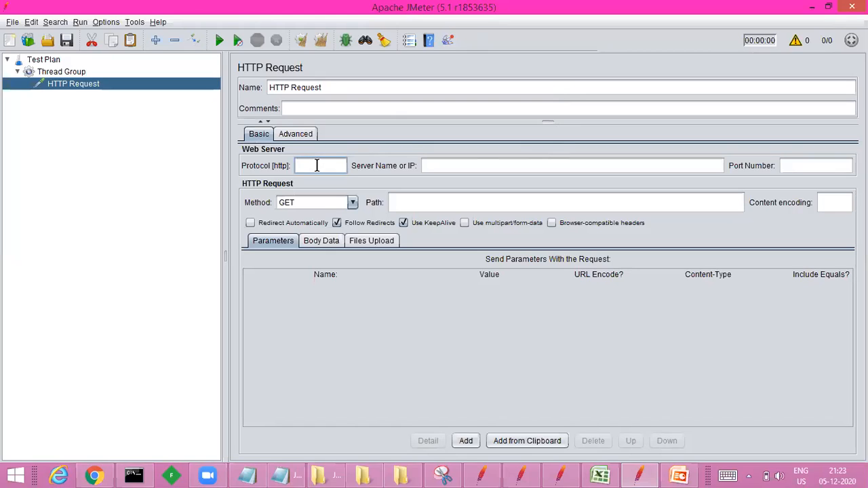
type("https")
left_click(353, 204)
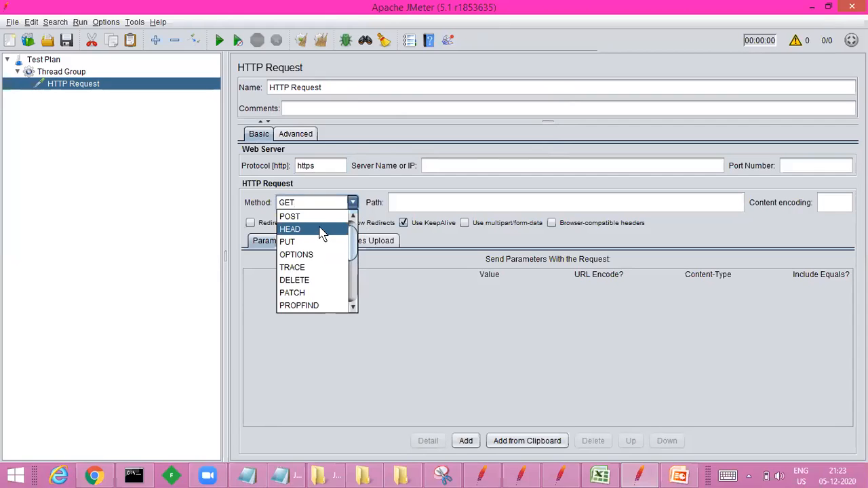
left_click(364, 190)
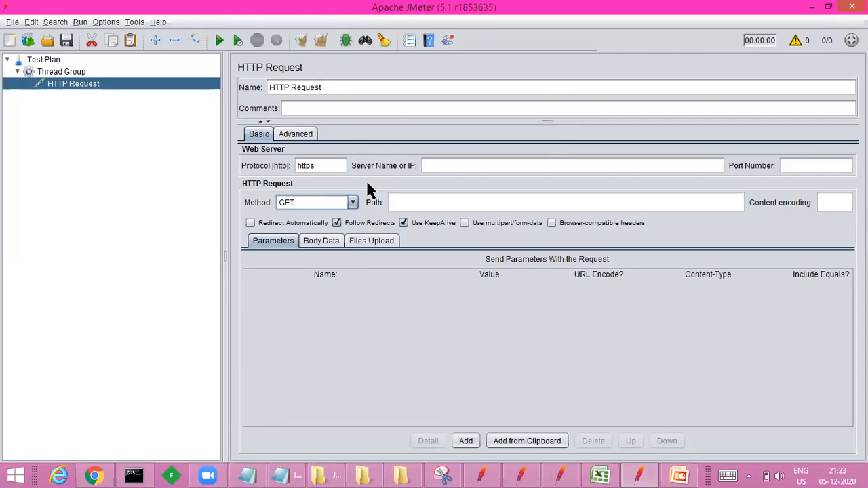
Step: Copy the Change 2 Automation home page address from Chrome into JMeter's server name, stripping the protocol prefix to leave c2ta.co.in/
left_click(95, 476)
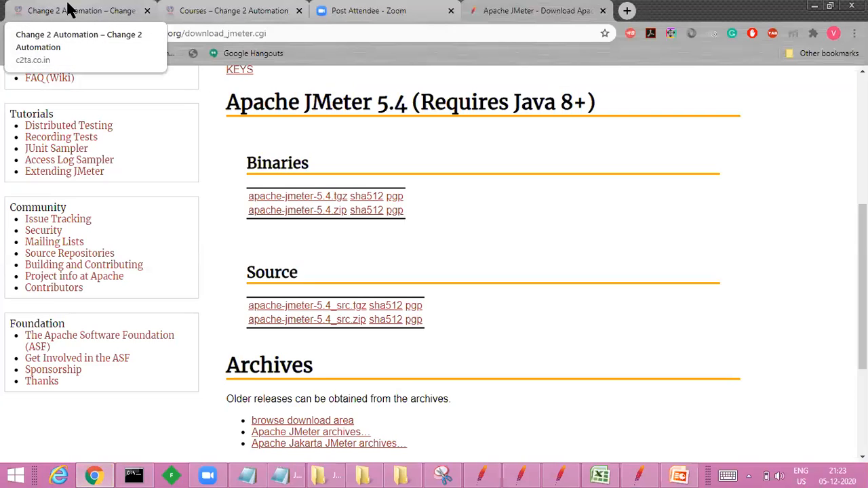
left_click(68, 10)
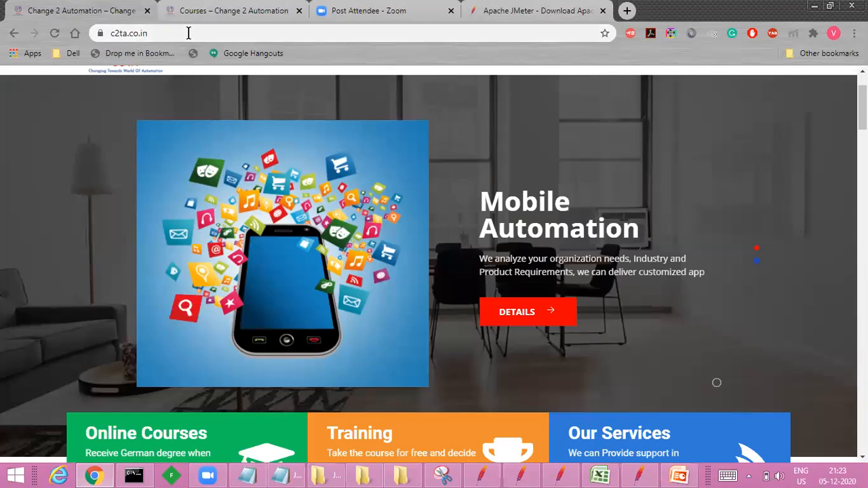
left_click(189, 33)
key("ctrl+c")
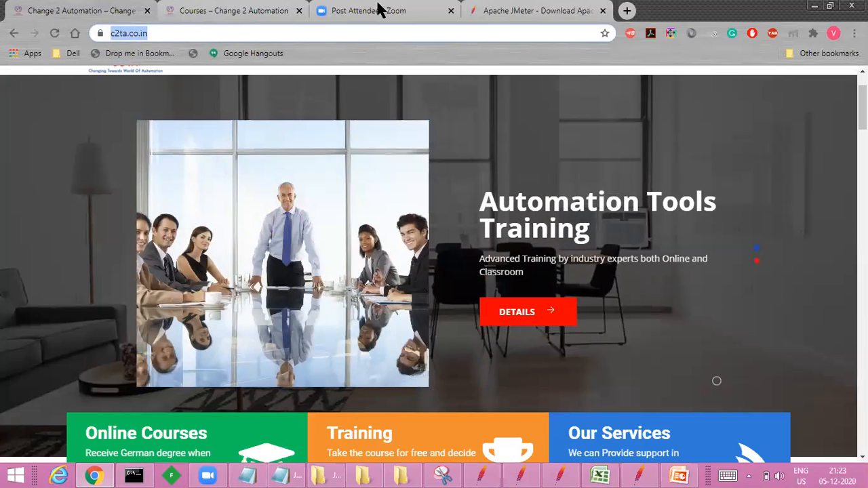
key("alt+Tab")
left_click(441, 163)
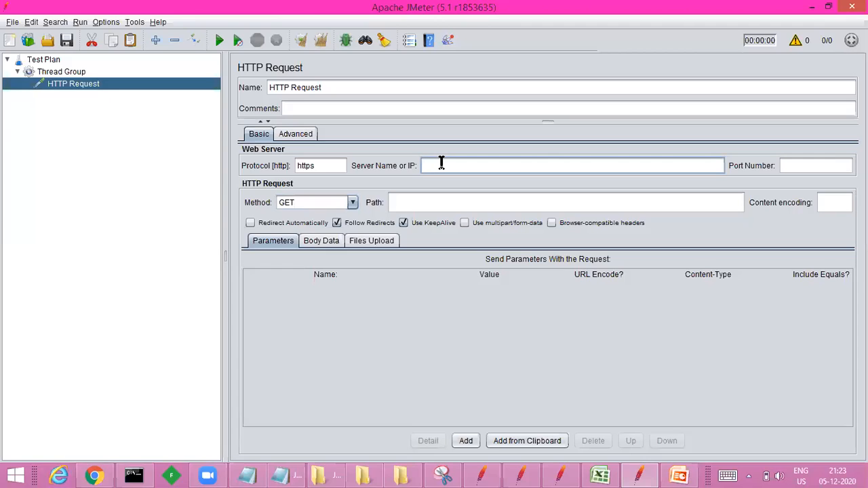
key("ctrl+v")
left_click_drag(444, 165, 417, 165)
key("BackSpace")
key("Delete")
Step: Copy the path from the Courses page address in Chrome and enter course-category/automation-testing as the HTTP request's path in JMeter
left_click(404, 203)
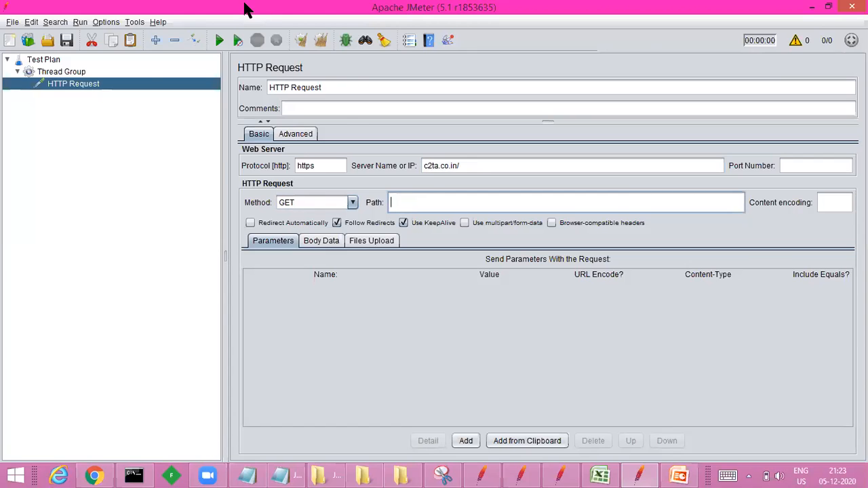
key("alt+Tab")
left_click(306, 14)
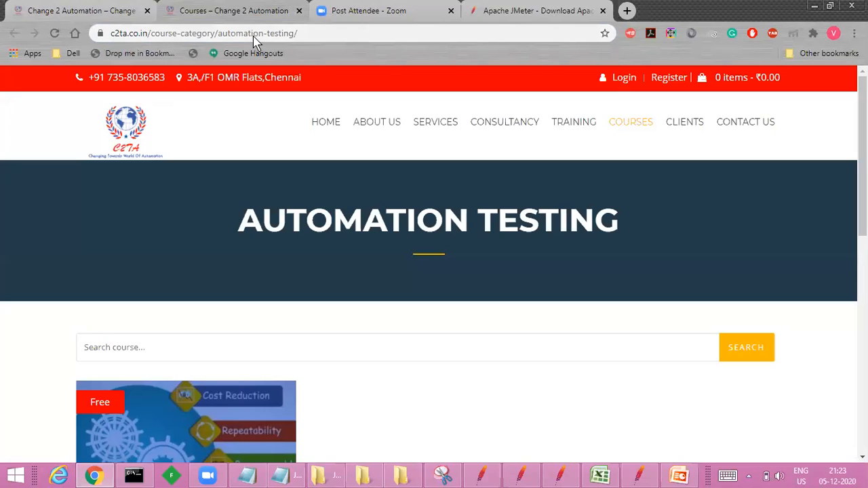
left_click(319, 34)
left_click(319, 34)
left_click_drag(318, 34, 182, 37)
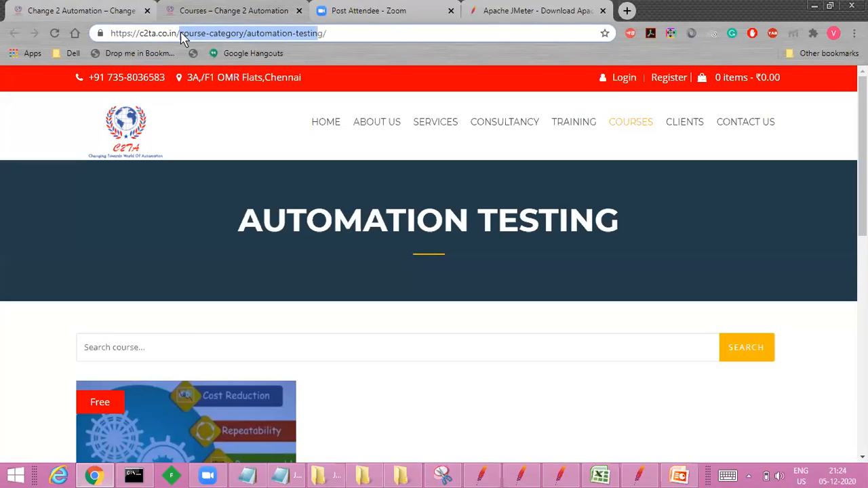
key("alt+Tab")
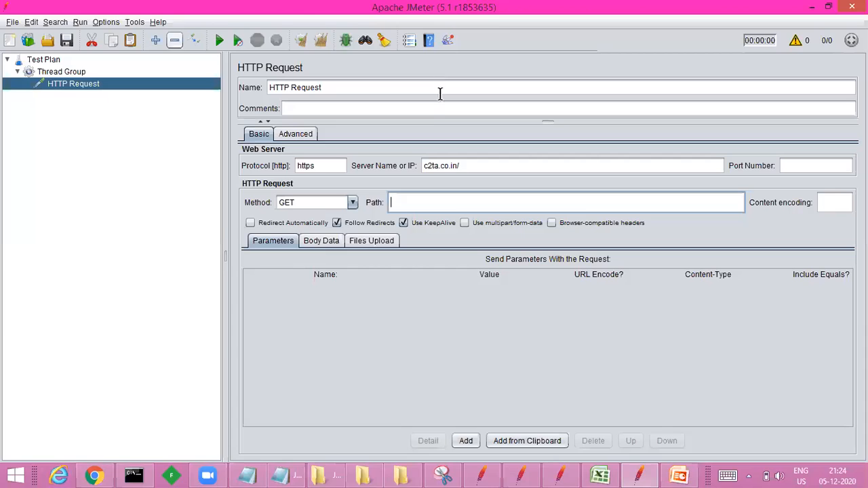
key("ctrl+v")
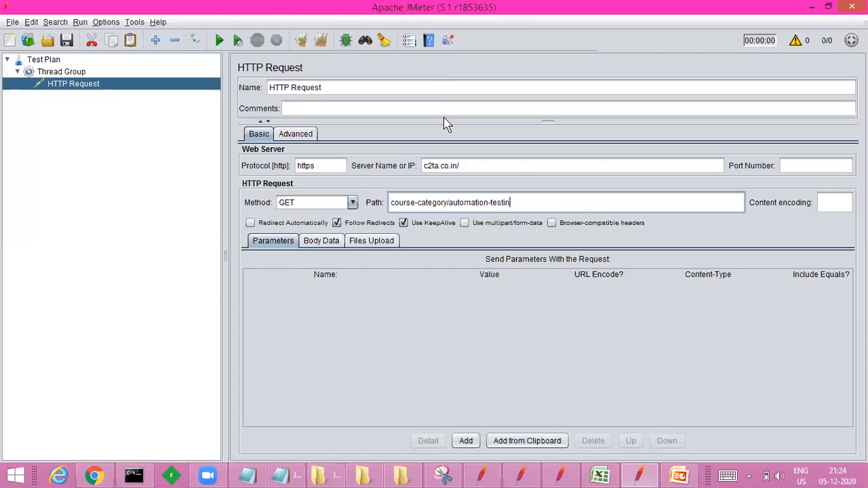
key("alt+Tab")
key("alt+Tab")
type("g")
Step: Add and delete a blank request parameter, and remove the trailing slash from the server name, leaving c2ta.co.in
left_click(466, 442)
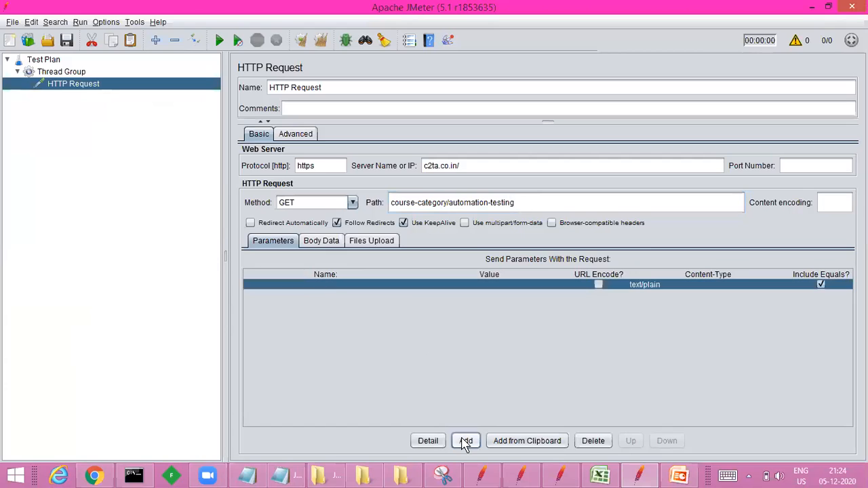
left_click(597, 442)
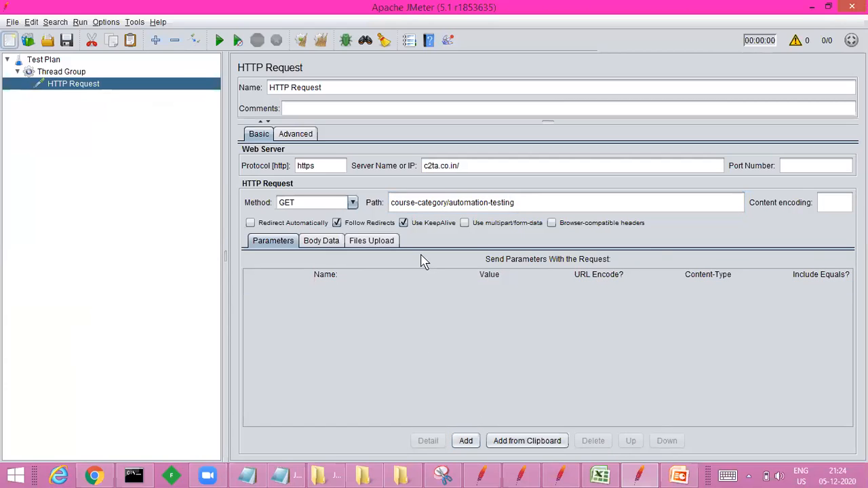
left_click(323, 168)
left_click(487, 166)
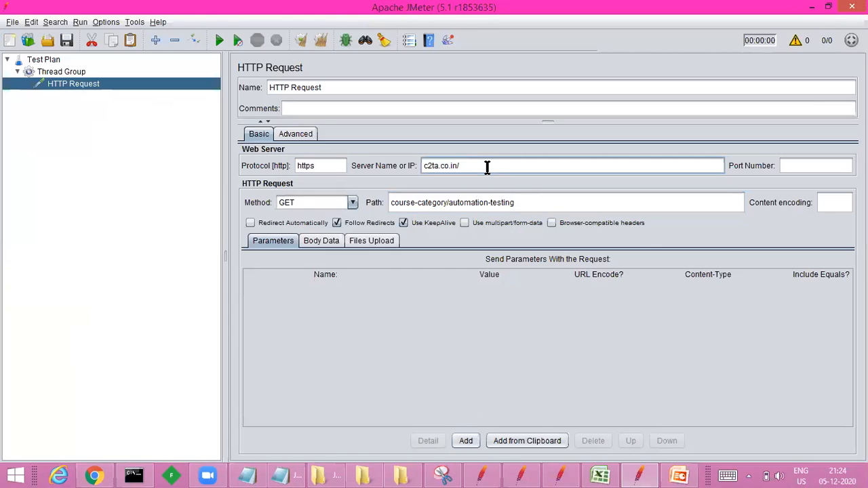
left_click(527, 202)
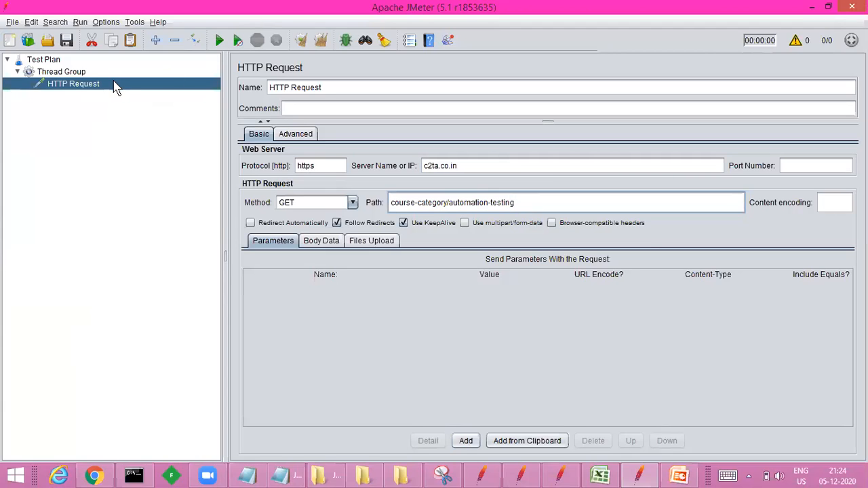
Step: Add a View Results Tree listener to the Thread Group
left_click(70, 73)
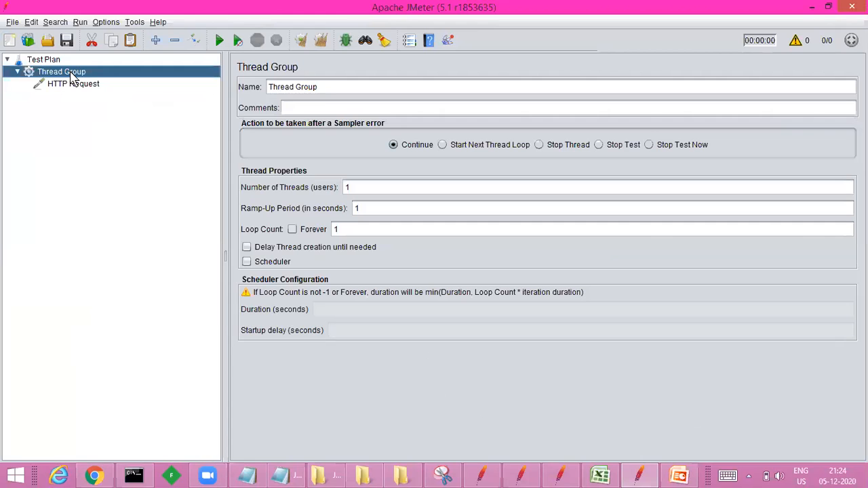
right_click(70, 77)
mouse_move(113, 81)
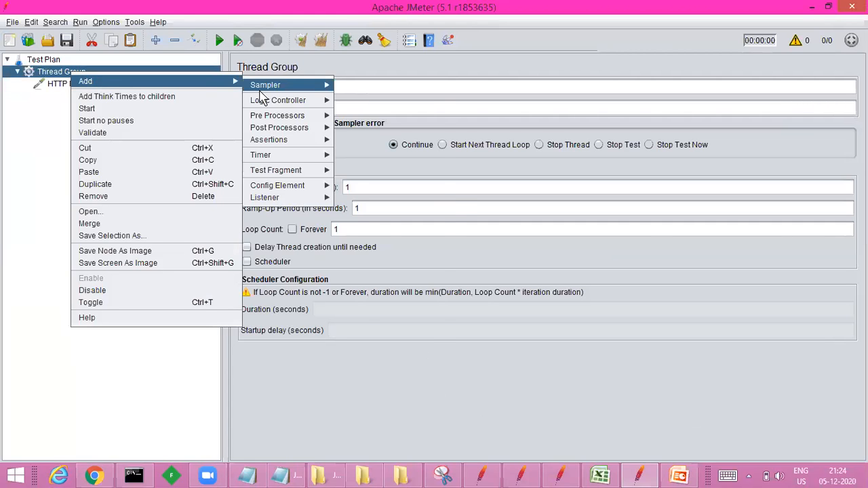
mouse_move(286, 190)
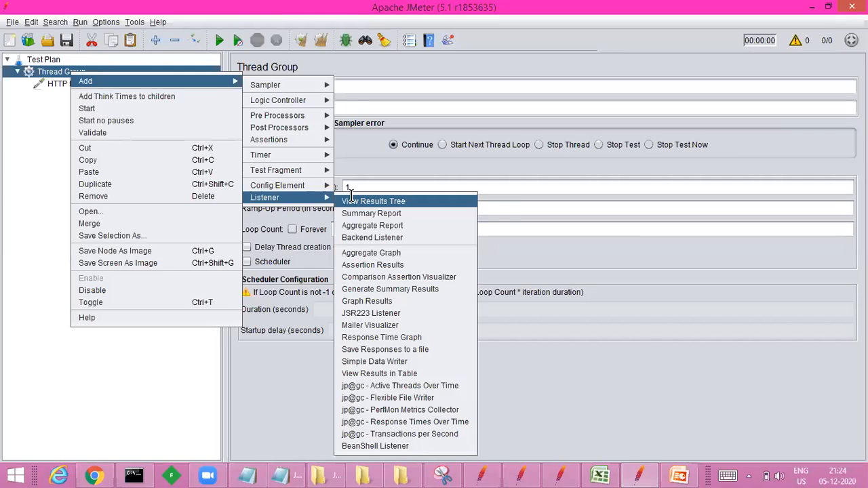
left_click(351, 195)
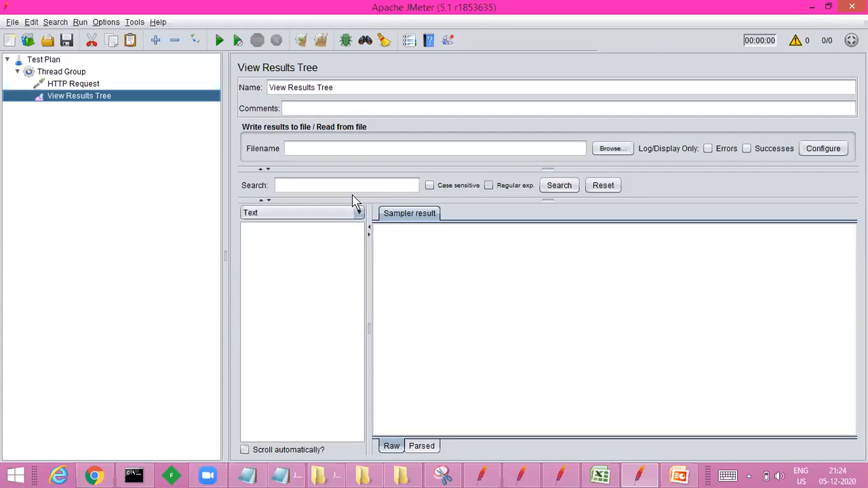
Step: Start saving the test plan and browse to the Desktop folder as the save location
left_click(67, 41)
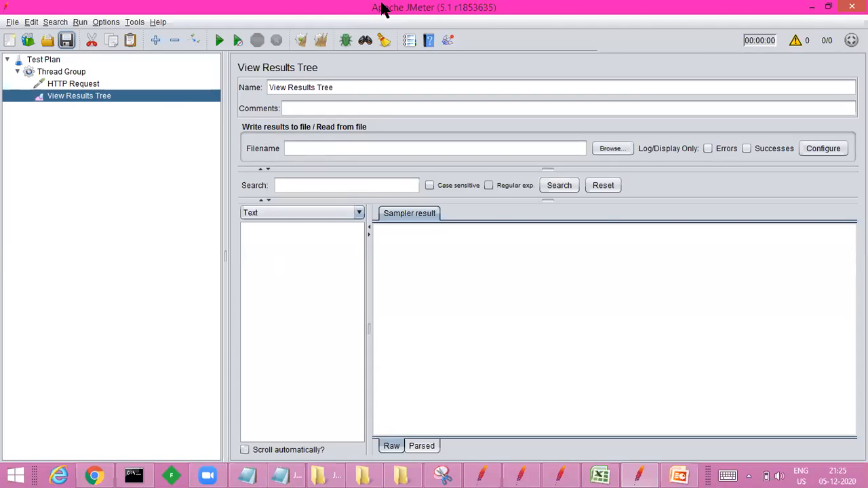
key("ctrl+s")
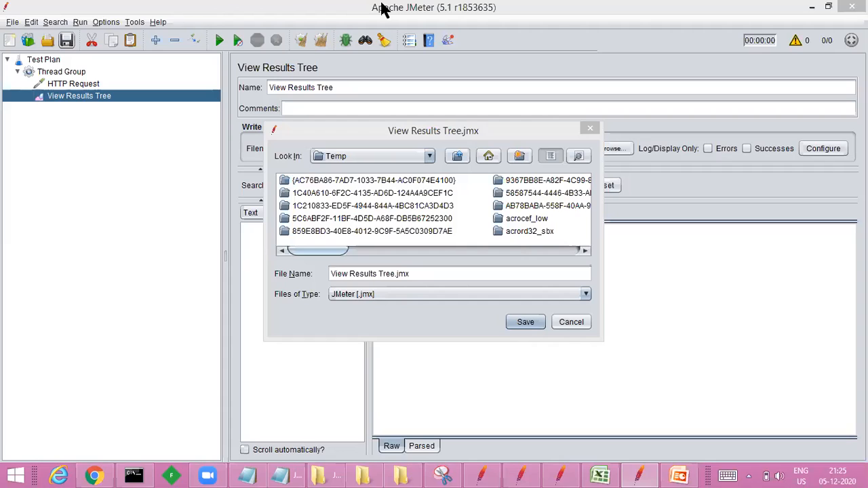
left_click(456, 157)
left_click(456, 159)
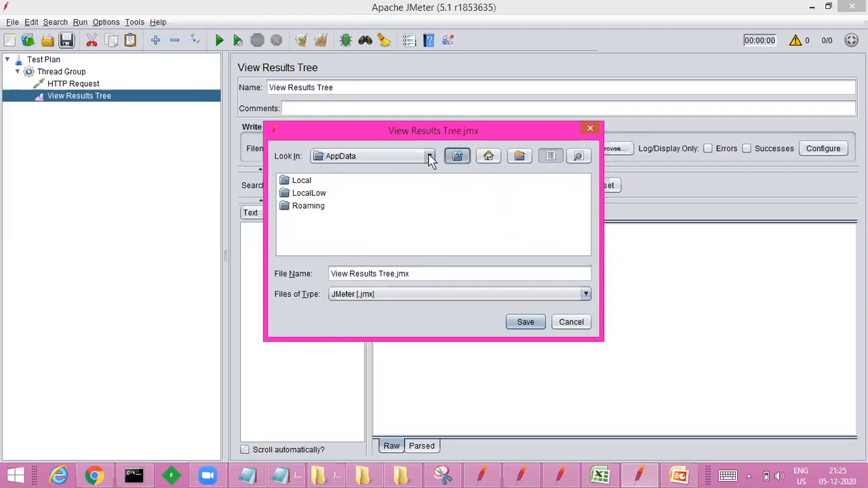
left_click(430, 157)
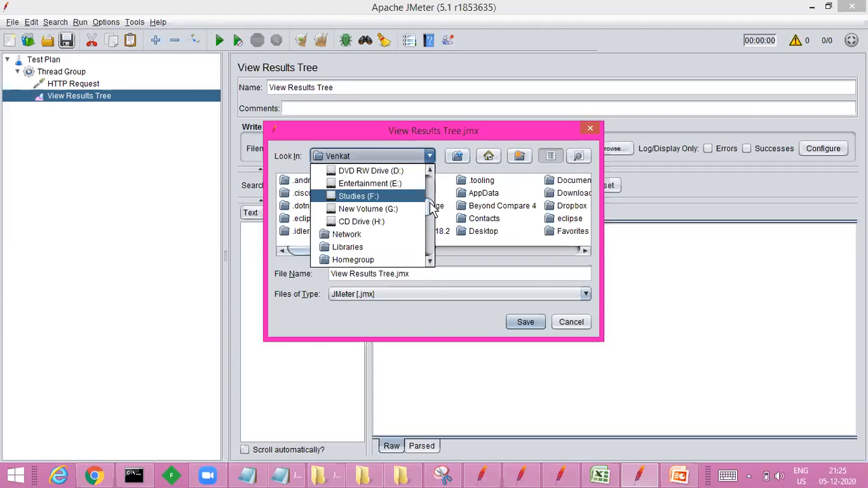
left_click(430, 171)
left_click(430, 171)
left_click(430, 171)
left_click(430, 171)
left_click(430, 173)
left_click(430, 173)
left_click(430, 173)
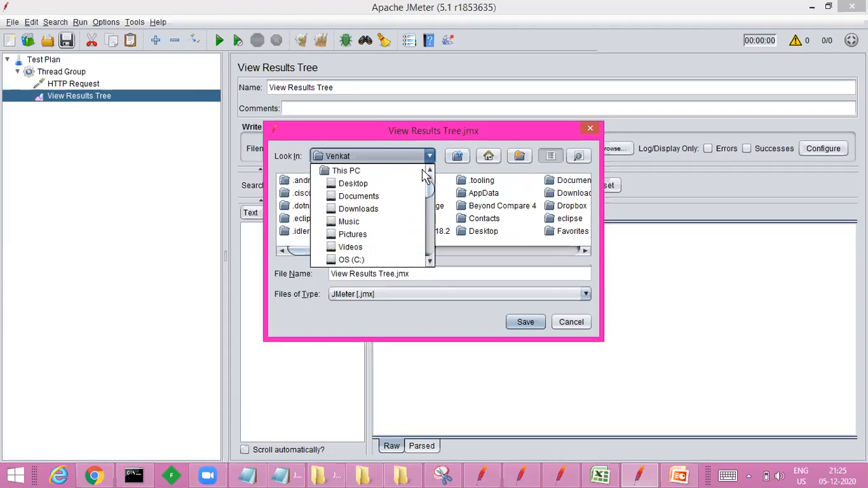
left_click(366, 185)
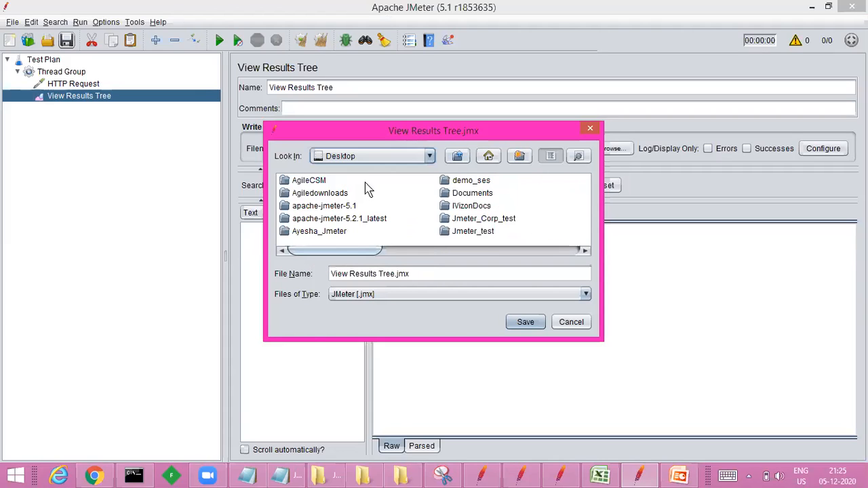
Step: Save the test plan as demo.jmx in the MF_Demo folder inside demo_ses
right_click(367, 248)
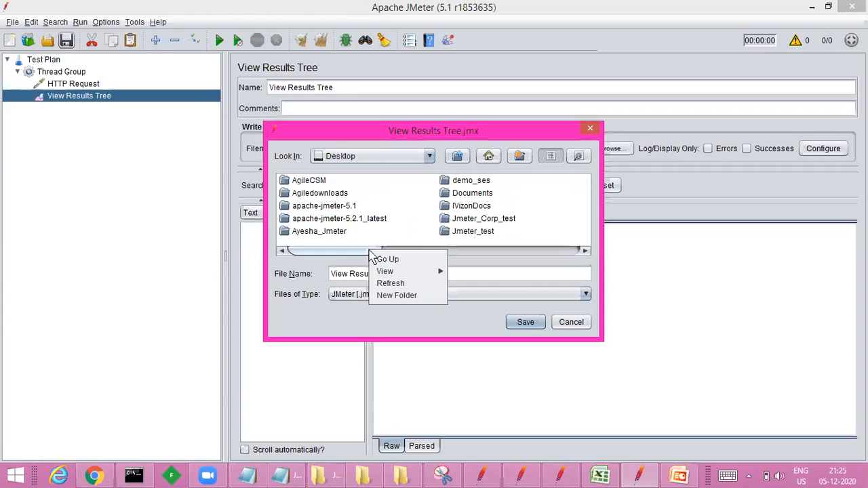
double_click(470, 181)
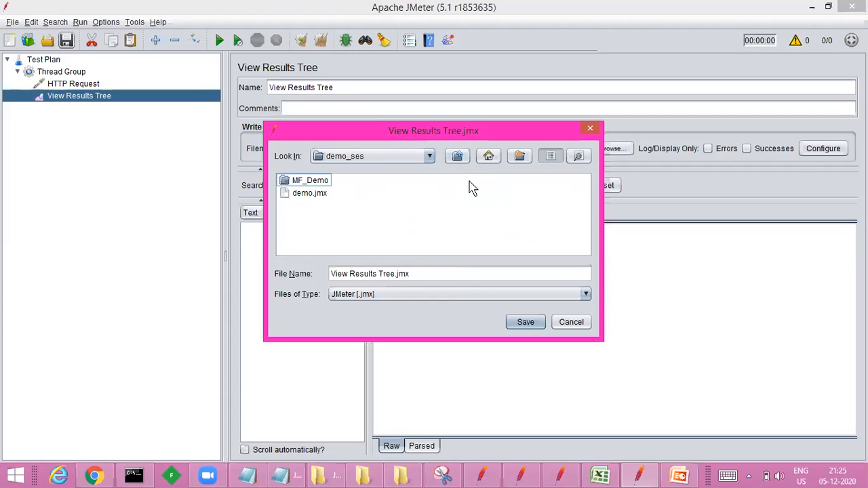
left_click(318, 193)
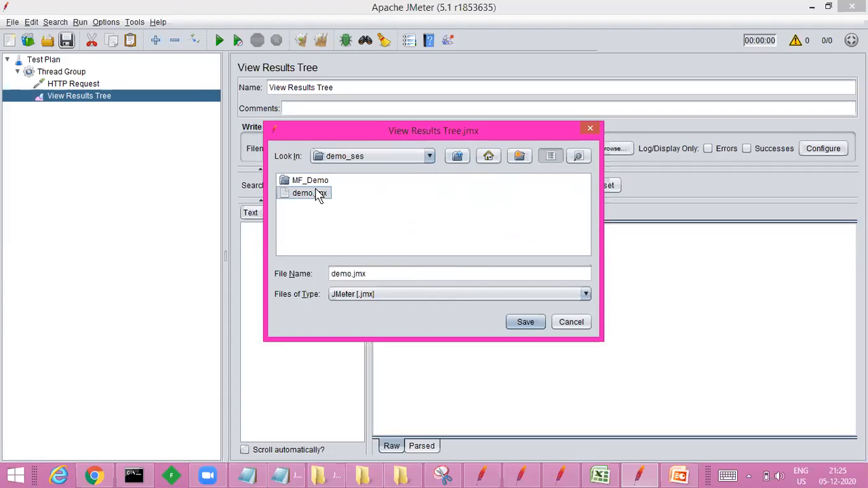
left_click(315, 181)
left_click(314, 181)
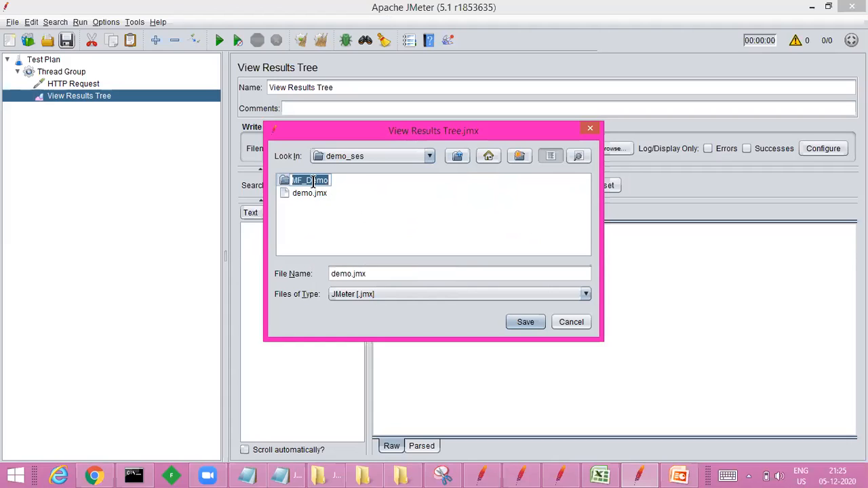
left_click(314, 194)
left_click(312, 194)
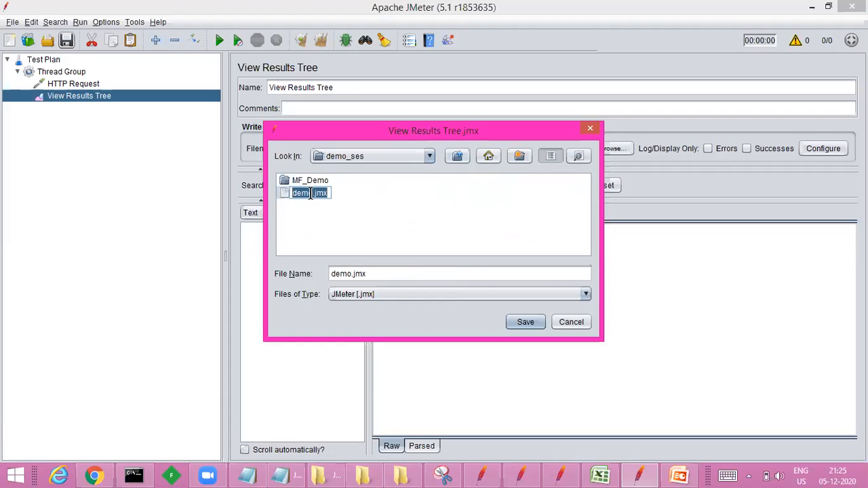
double_click(309, 180)
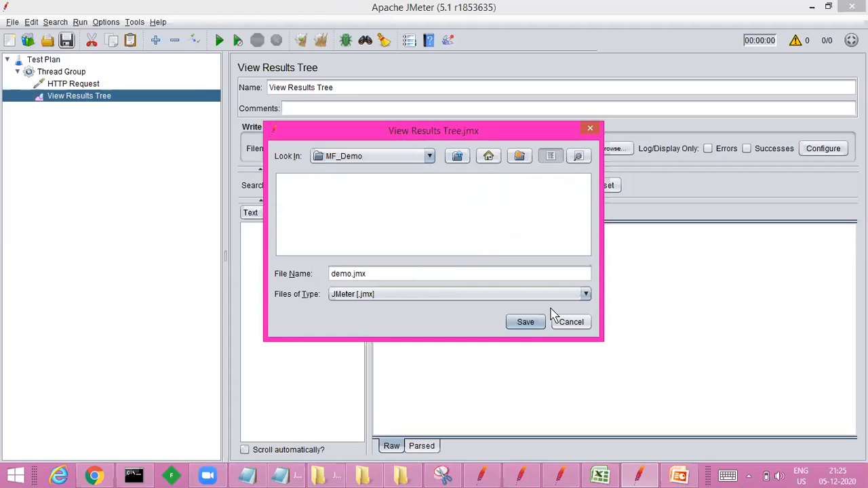
left_click(528, 324)
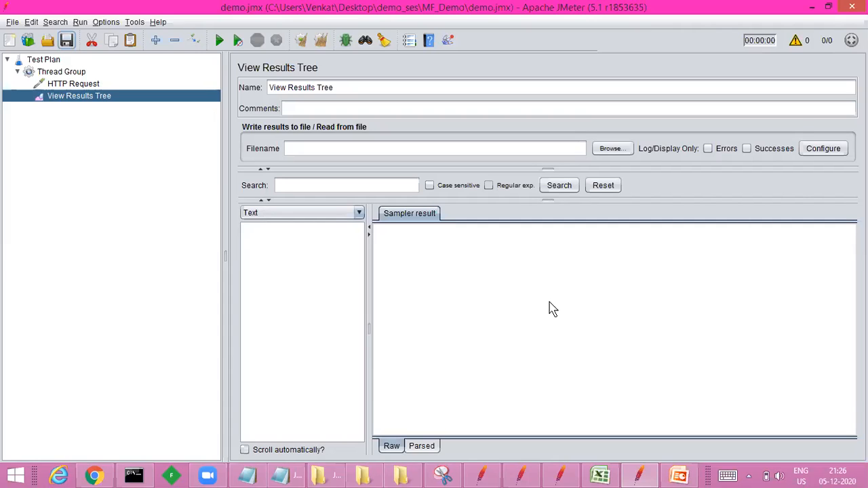
Step: Run the test plan and open the HTTP Request sample's result in View Results Tree
left_click(222, 42)
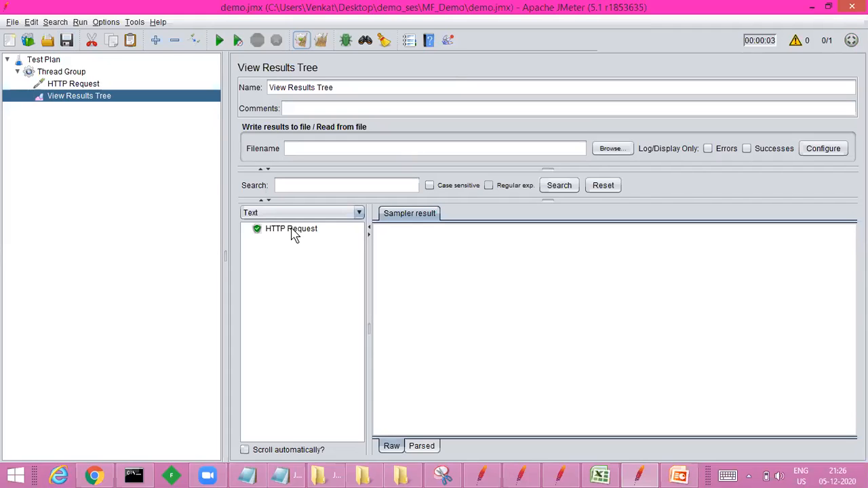
left_click(293, 234)
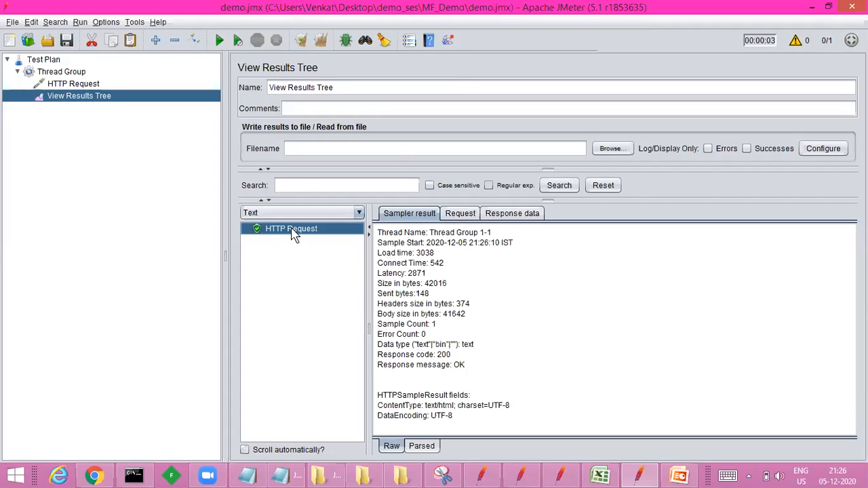
left_click(379, 3)
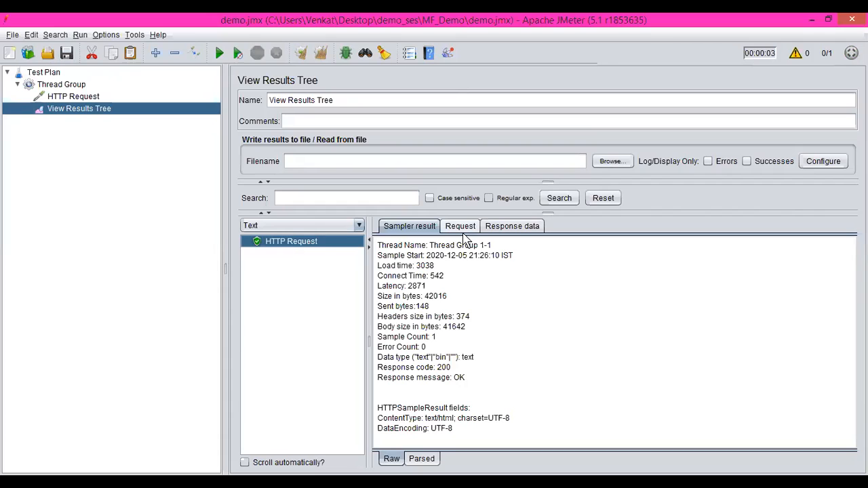
Step: Compare the sample's request body with the protocol, server name and path configured in the HTTP Request
left_click(461, 228)
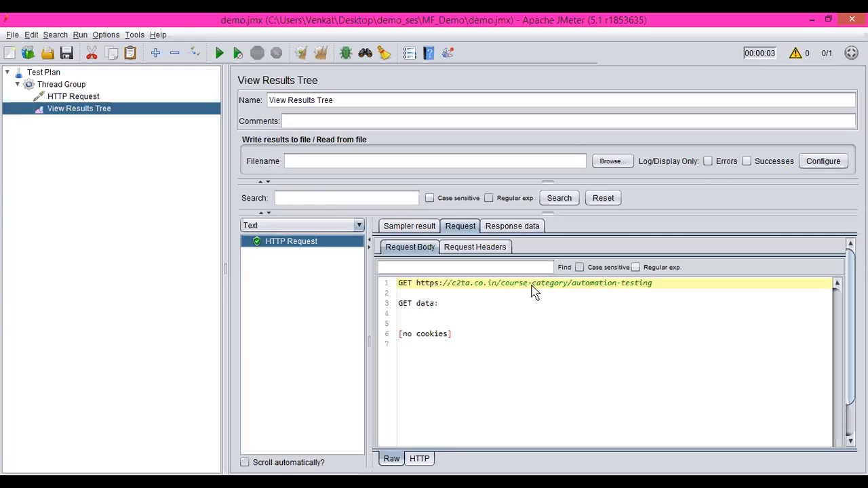
left_click(84, 96)
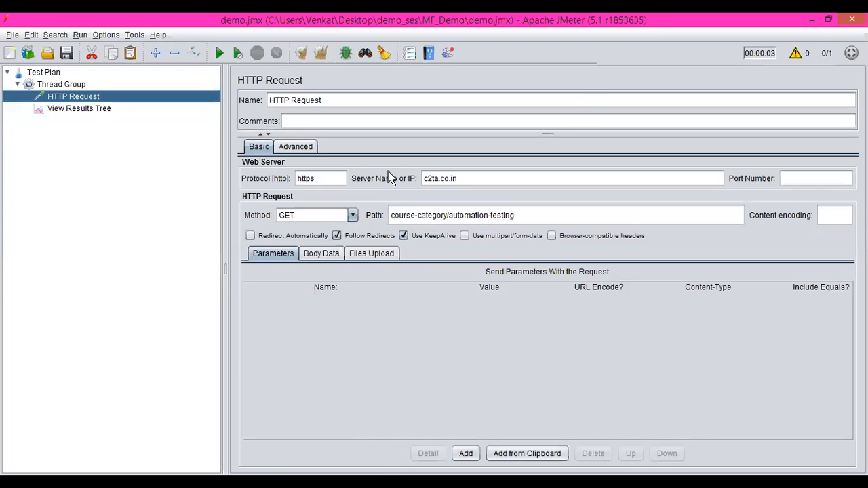
left_click(84, 111)
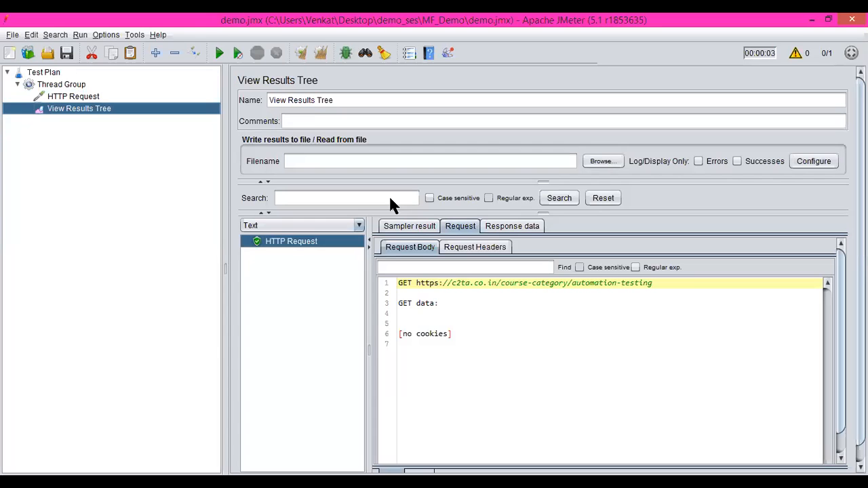
Step: Examine the sample's response body and the metrics in its sampler result
left_click(502, 226)
left_click_drag(406, 314, 566, 470)
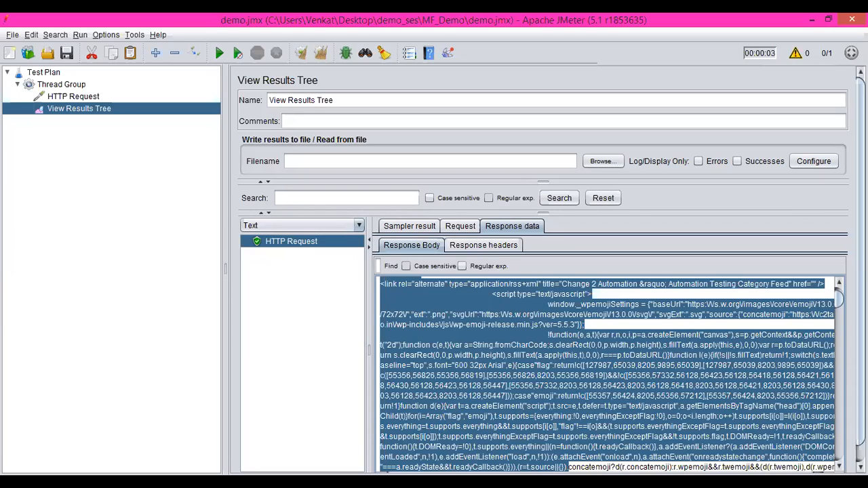
left_click(406, 229)
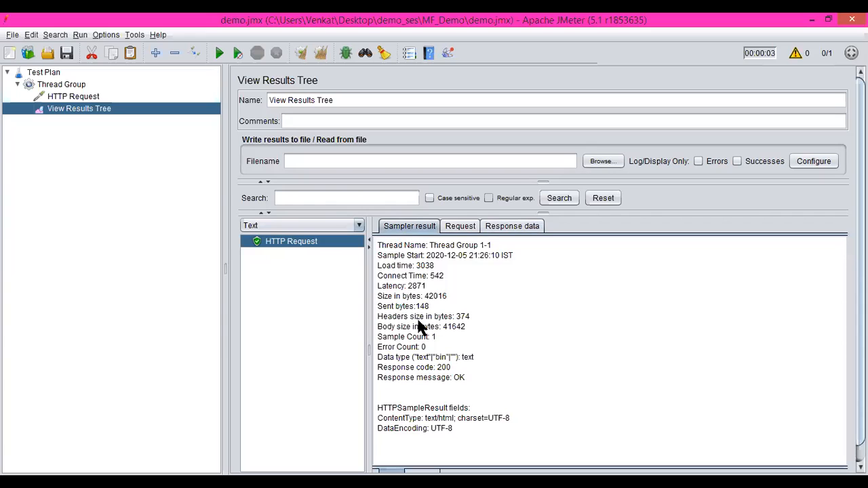
left_click_drag(382, 259, 485, 420)
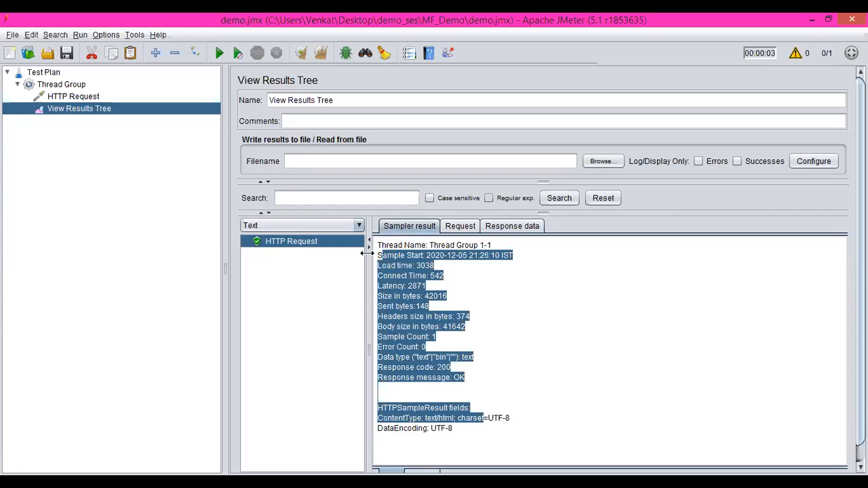
Step: Add a View Results in Table listener to the Thread Group
left_click(85, 85)
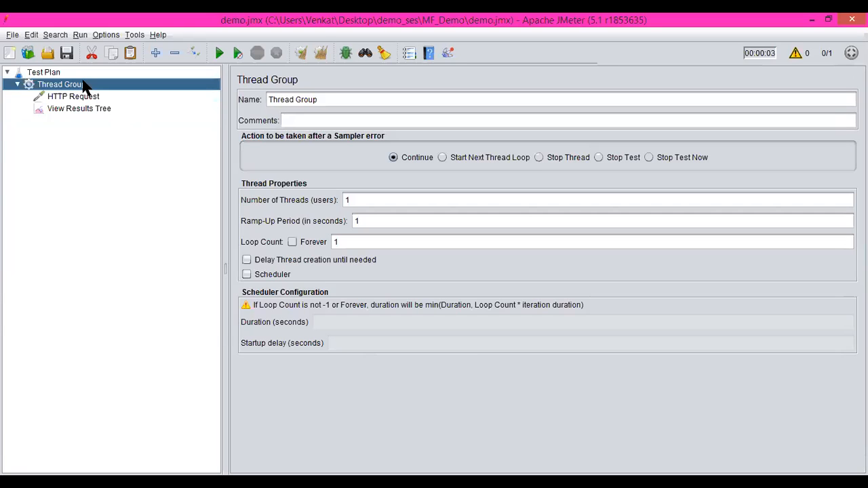
right_click(84, 85)
mouse_move(105, 92)
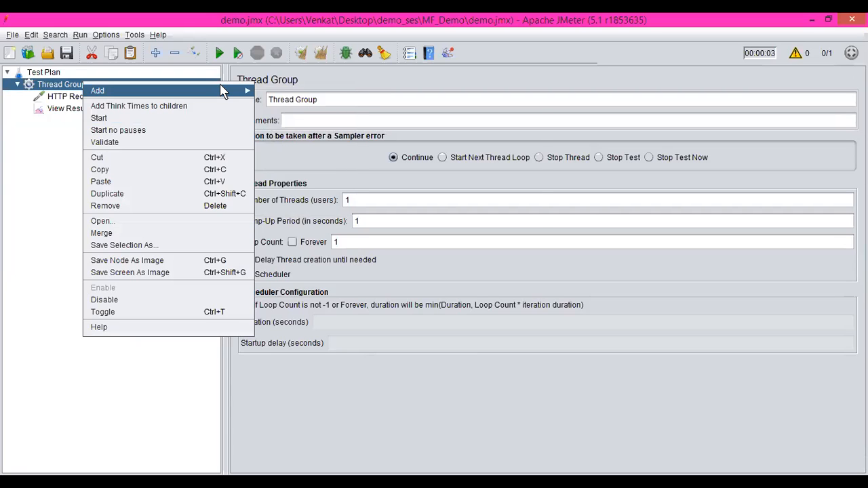
mouse_move(307, 209)
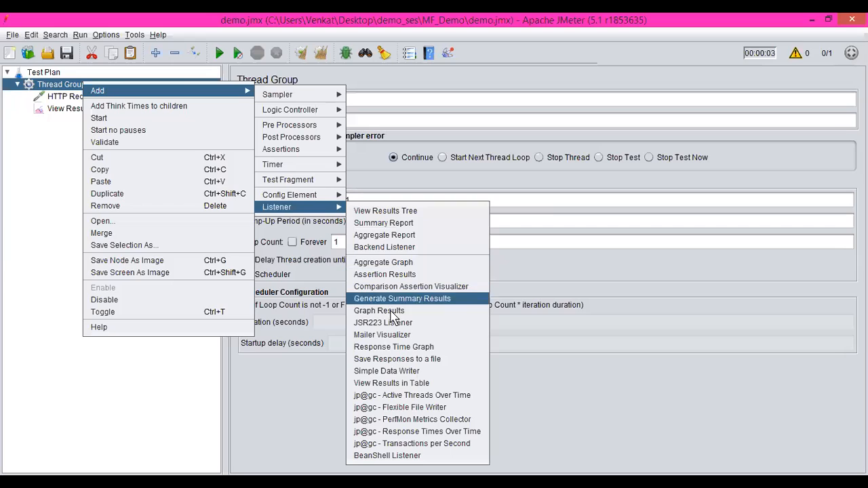
left_click(393, 383)
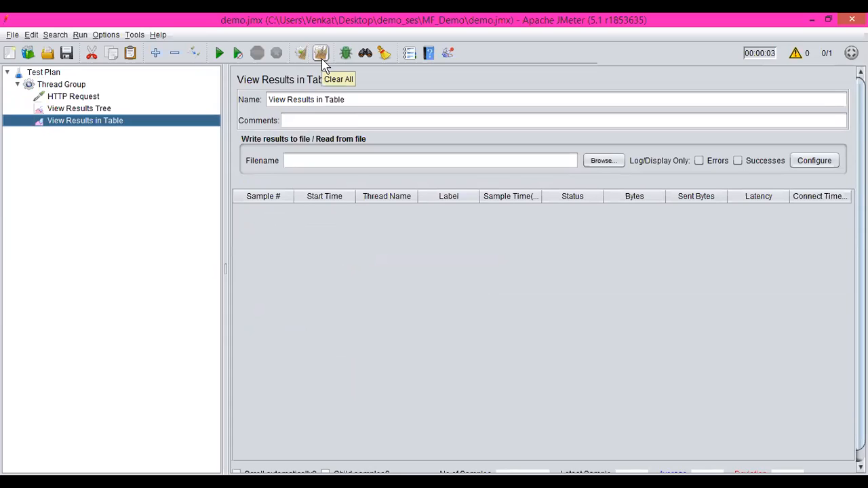
Step: Rerun the test with all earlier results cleared and widen the table's Thread Name and Sample Time(ms) columns
left_click(322, 54)
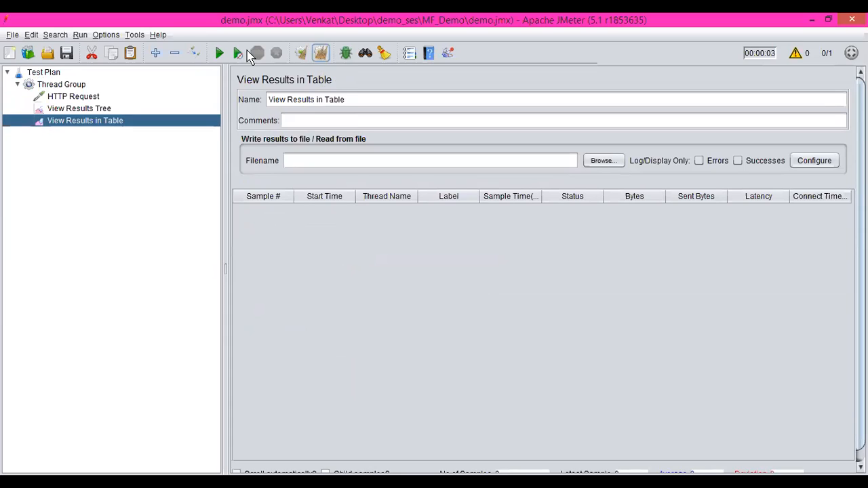
left_click(219, 55)
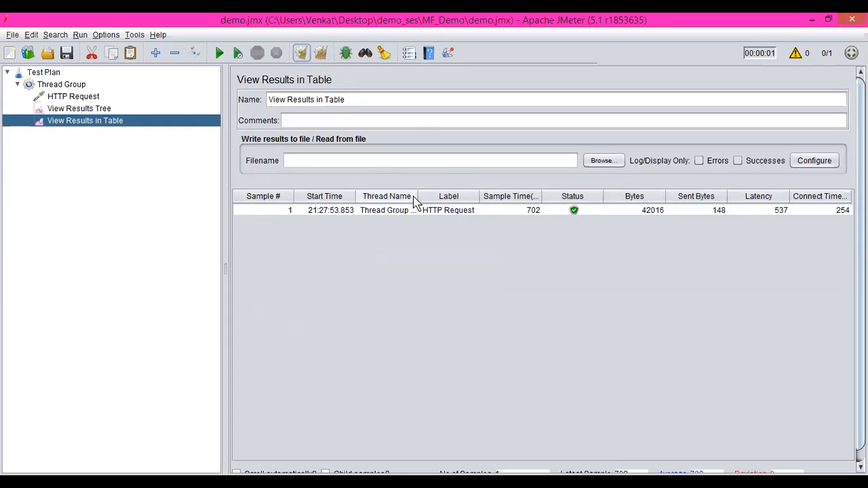
left_click_drag(416, 196, 434, 197)
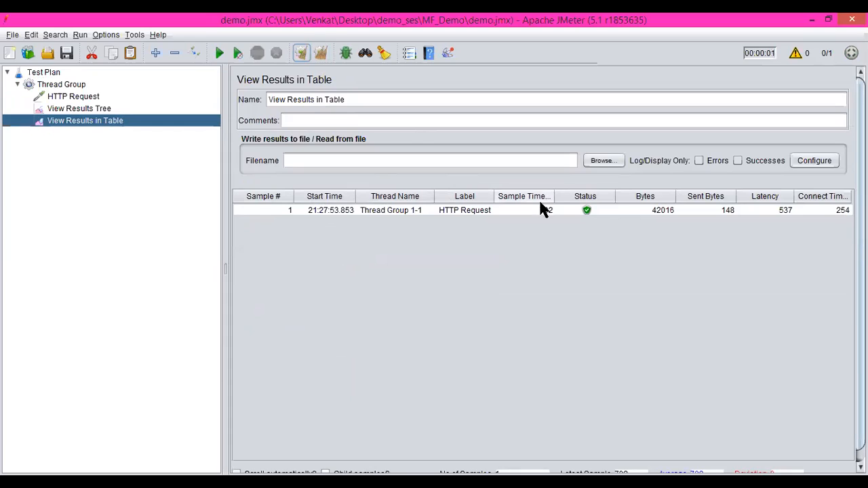
left_click_drag(554, 196, 585, 199)
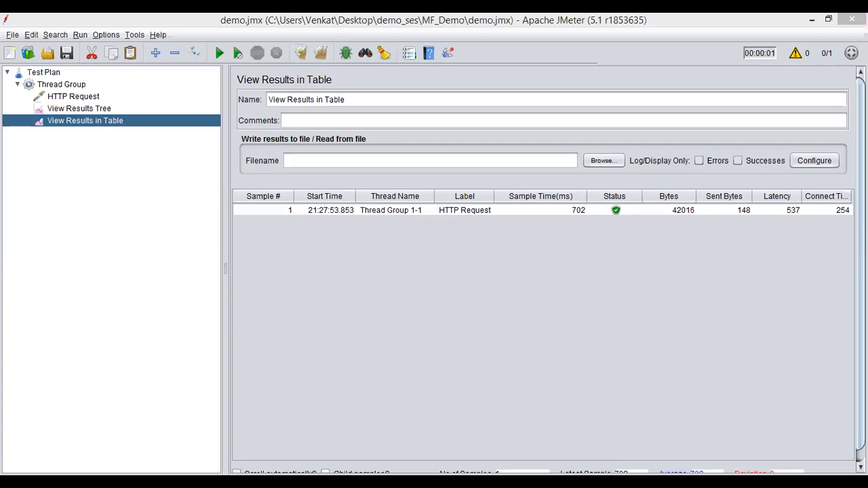
left_click(514, 356)
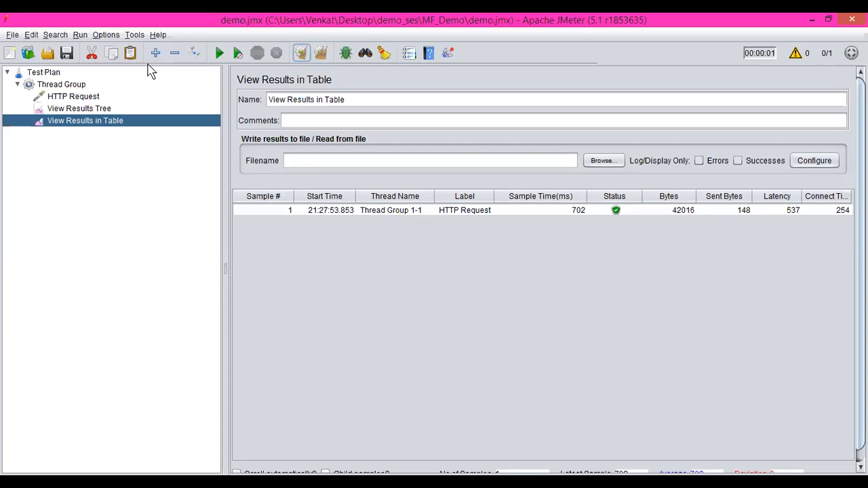
left_click(73, 109)
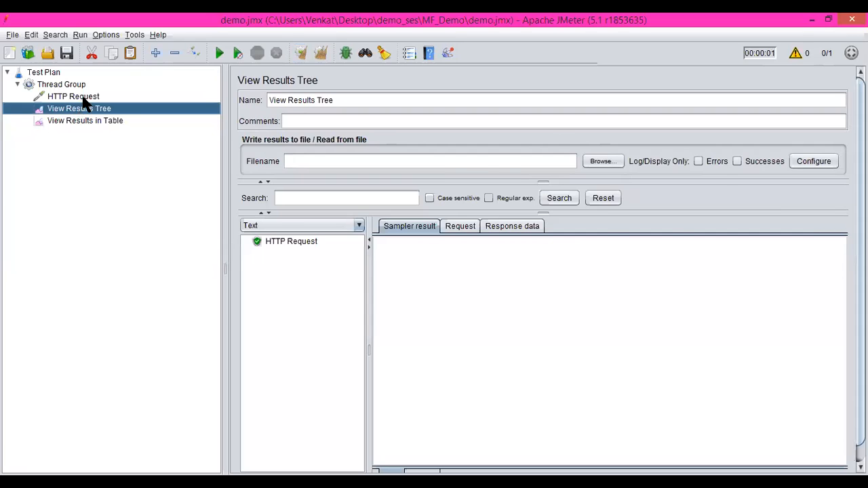
left_click(80, 98)
left_click(482, 182)
type("//")
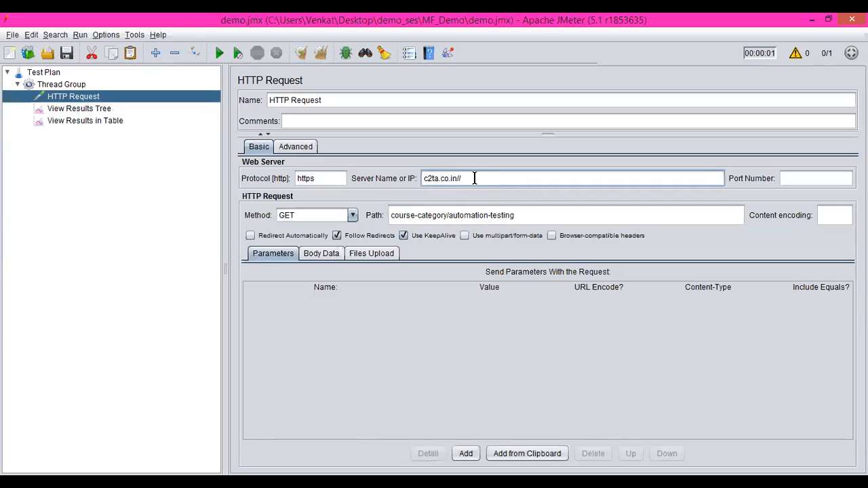
key("BackSpace")
key("ctrl+a")
key("ctrl+c")
key("BackSpace")
left_click(530, 214)
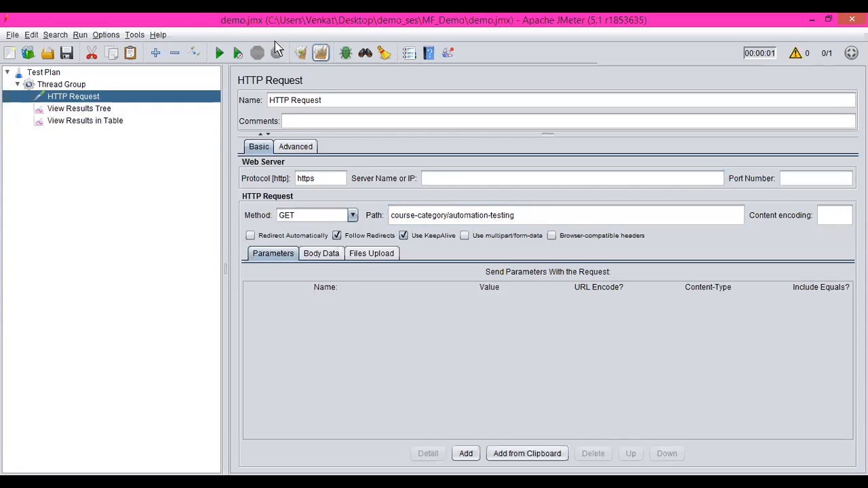
Step: Rerun the test without a server name and check the sample's status in View Results in Table
left_click(219, 53)
left_click(96, 122)
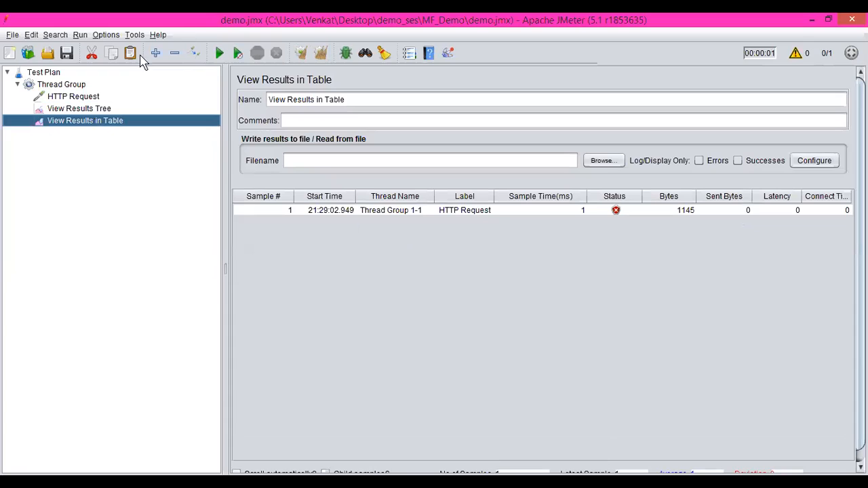
Step: Rerun the test without a server name, inspect the sample rows in View Results in Table, and widen the Start Time column
left_click(219, 52)
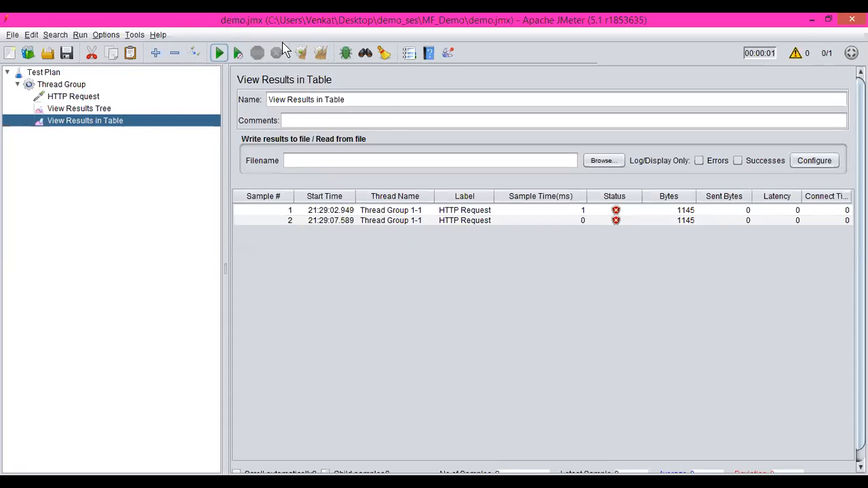
left_click(626, 211)
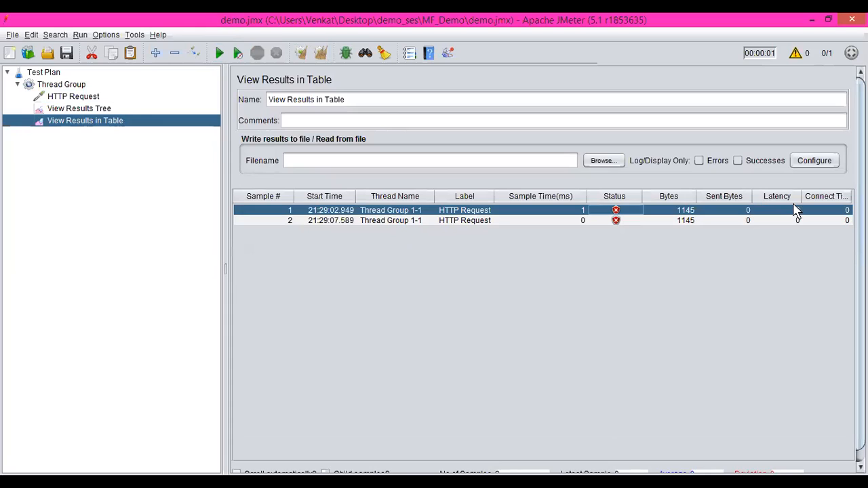
left_click(570, 221)
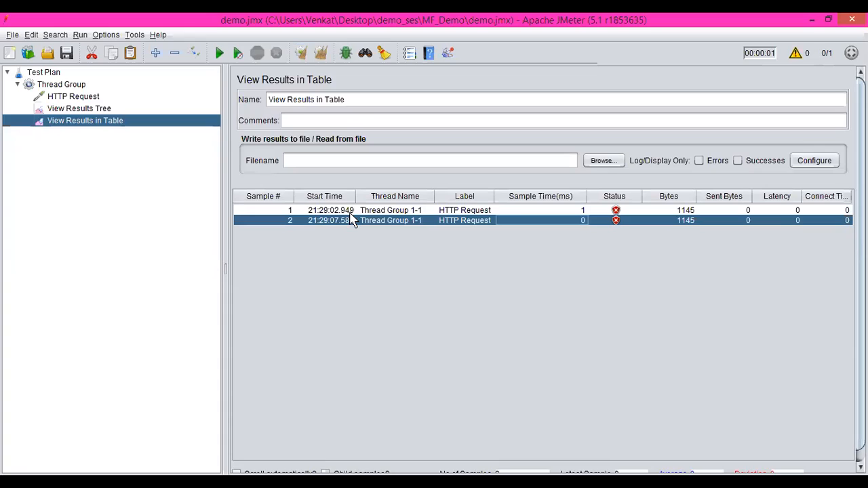
left_click_drag(356, 196, 399, 196)
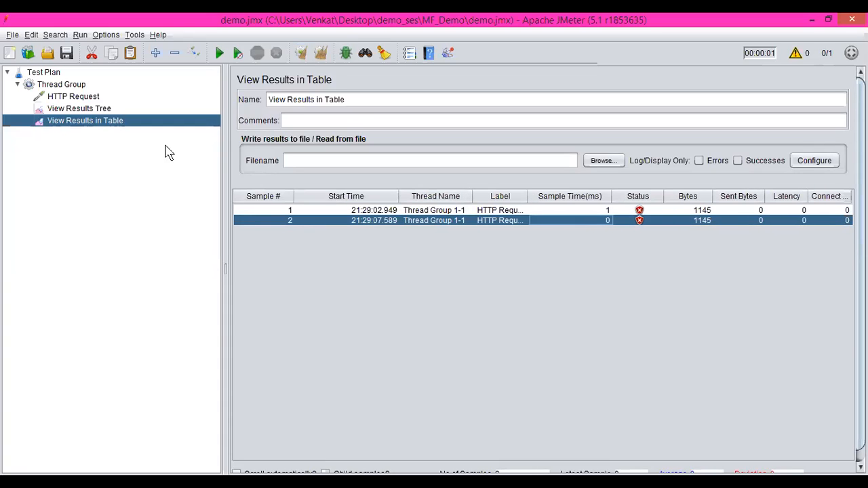
left_click(83, 98)
left_click(464, 178)
key("ctrl+v")
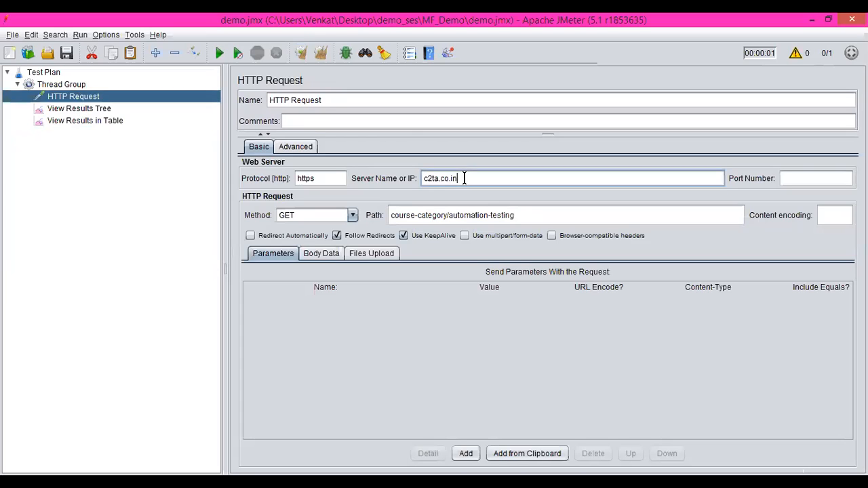
left_click(323, 52)
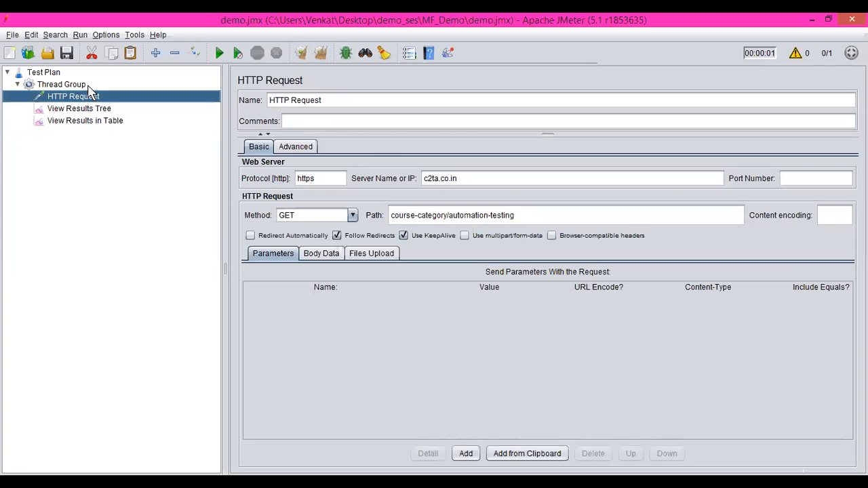
Step: Set the Thread Group's number of threads (users) to 10
left_click(65, 84)
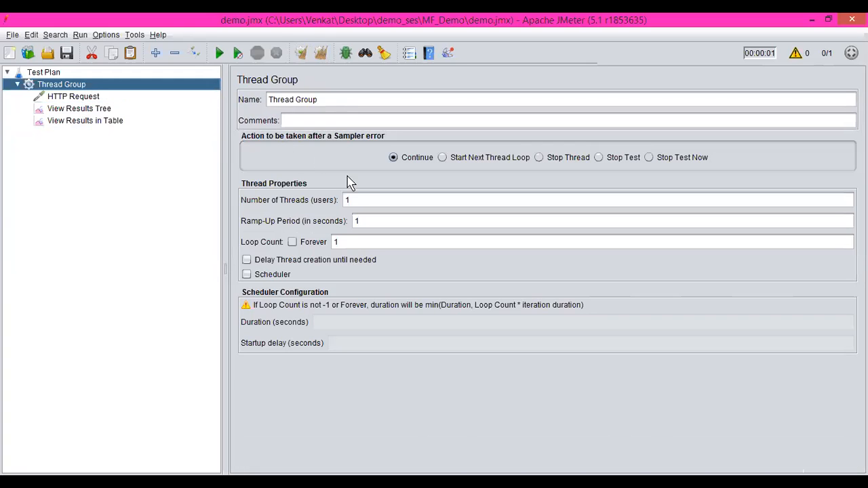
left_click(366, 199)
type("0")
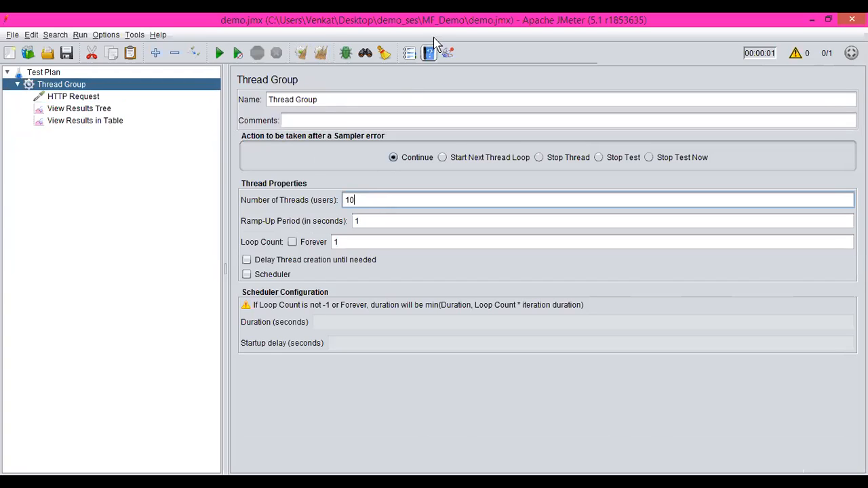
Step: Rerun the test with all earlier results cleared and examine every user's sample in View Results in Table
left_click(322, 59)
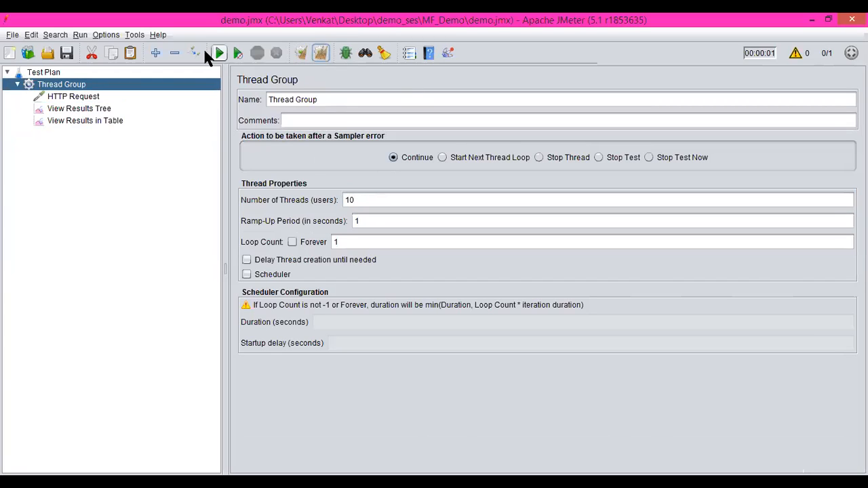
left_click(218, 54)
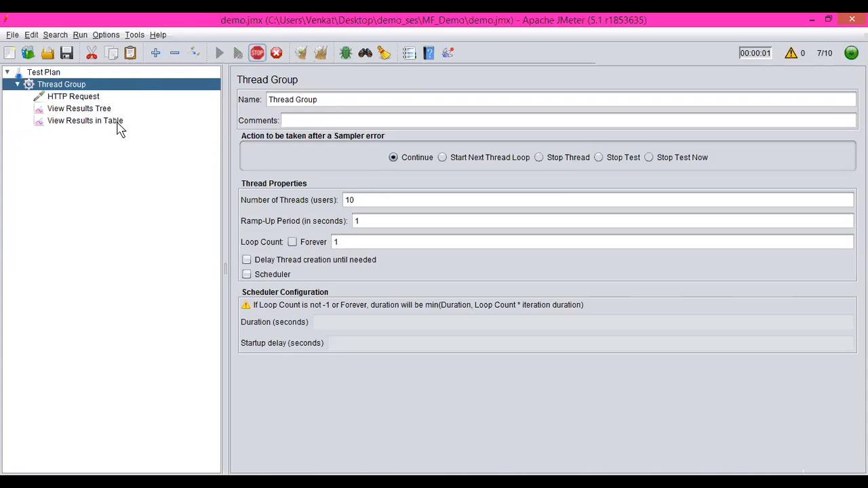
left_click(117, 125)
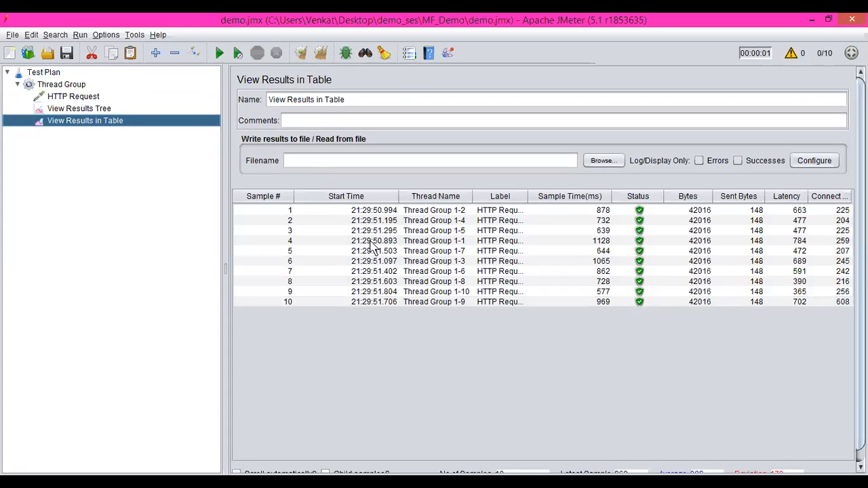
left_click_drag(291, 212, 306, 304)
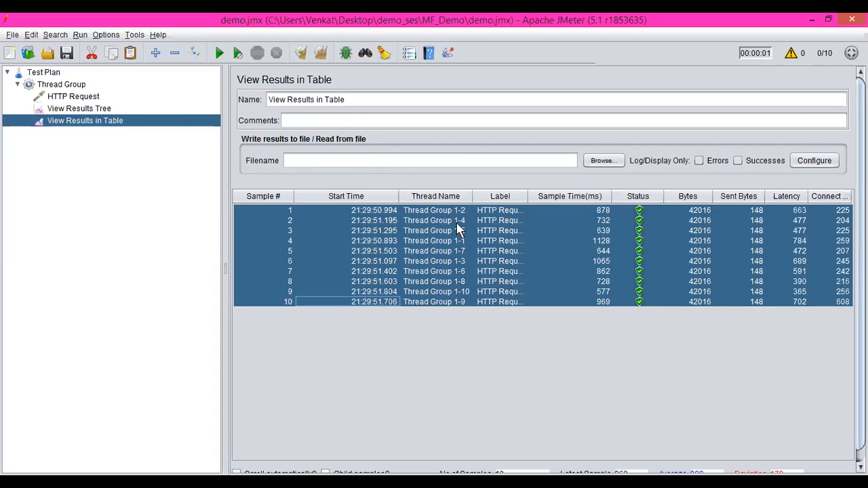
Step: Set the Thread Group's ramp-up period to 10 seconds
left_click(68, 85)
left_click(373, 221)
key("BackSpace")
type("10")
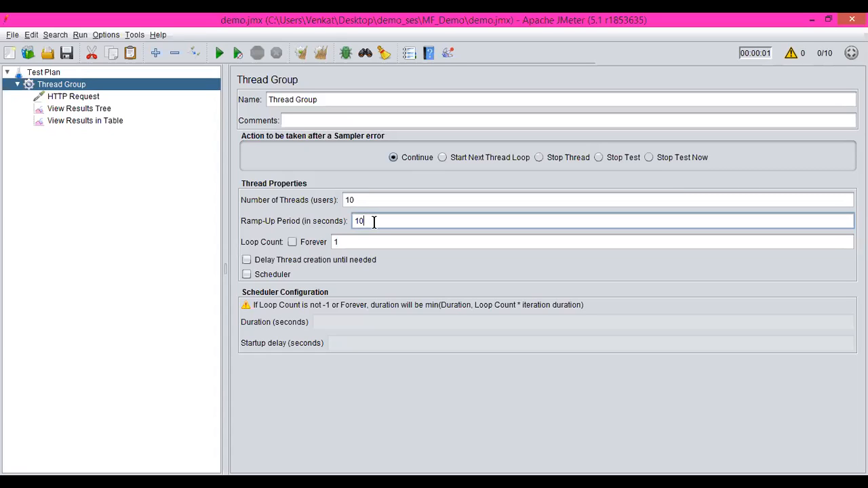
key("BackSpace")
key("BackSpace")
type("20")
key("BackSpace")
key("BackSpace")
type("30")
key("BackSpace")
key("BackSpace")
type("10")
Step: Clear all results, rerun the test with the new ramp-up period, and check the sample start times in View Results in Table
left_click(320, 53)
left_click(237, 53)
left_click(103, 121)
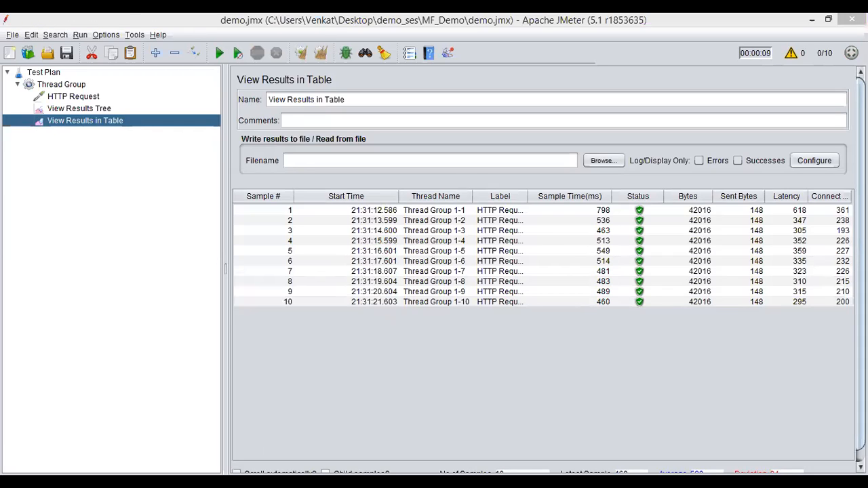
left_click(127, 17)
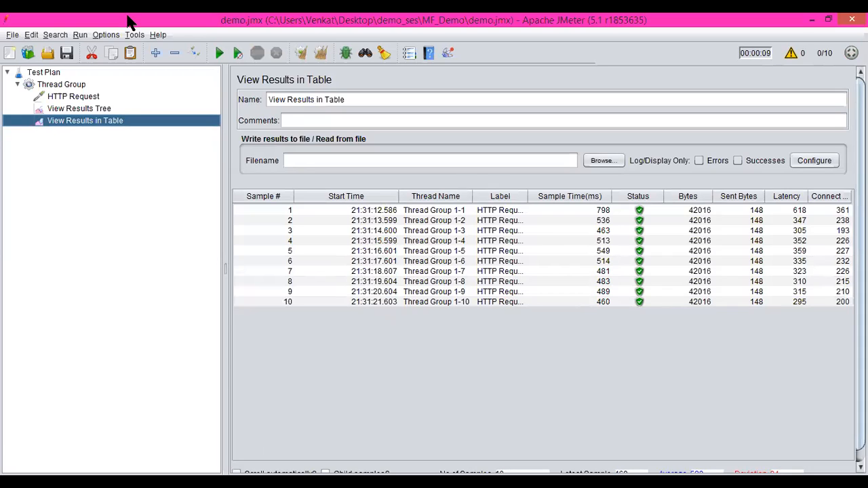
Step: Examine the first sample's response code in View Results Tree
left_click(71, 99)
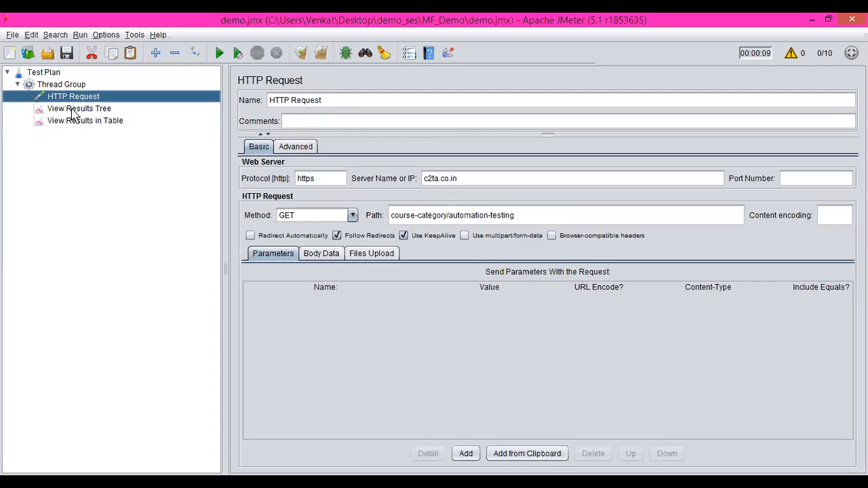
left_click(73, 111)
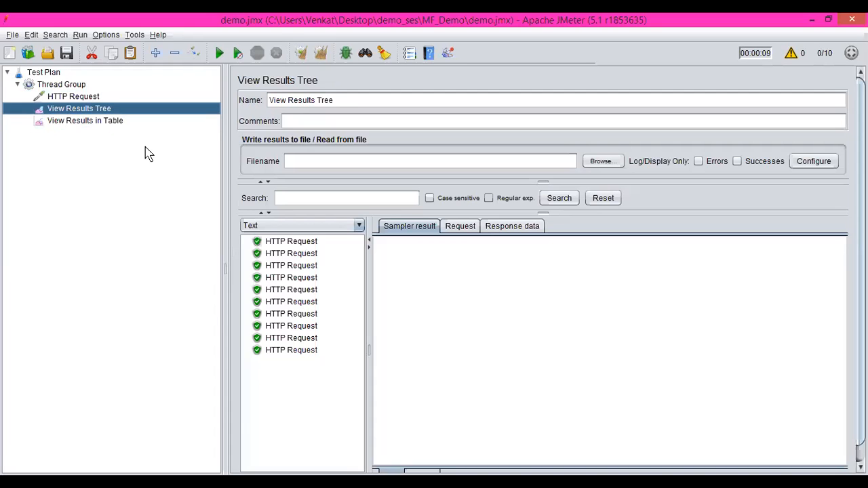
left_click(303, 244)
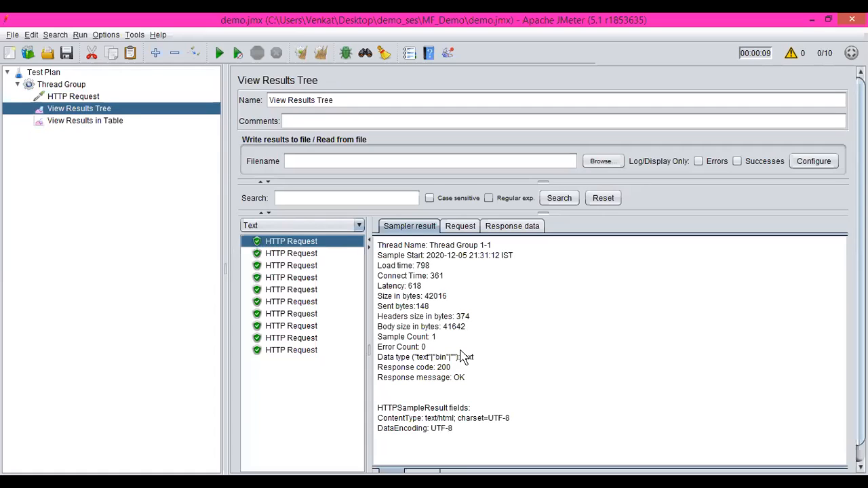
left_click_drag(438, 368, 452, 368)
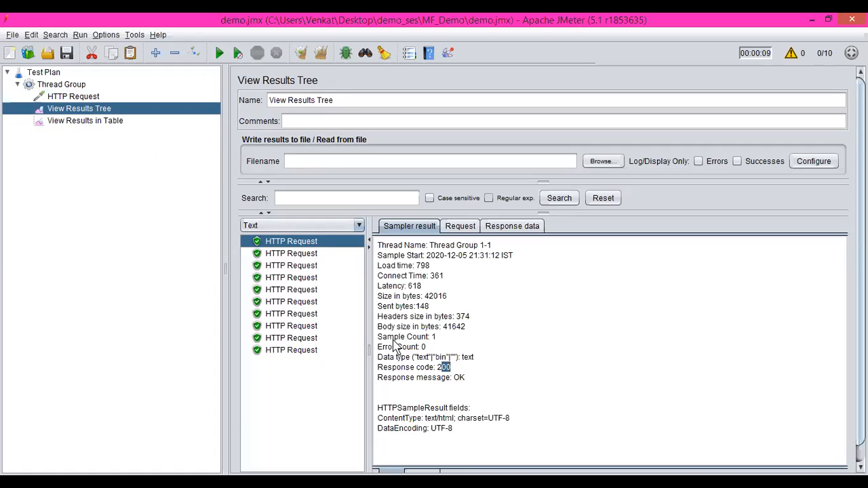
Step: Add a Response Assertion to the HTTP Request
left_click(95, 99)
right_click(95, 100)
mouse_move(116, 105)
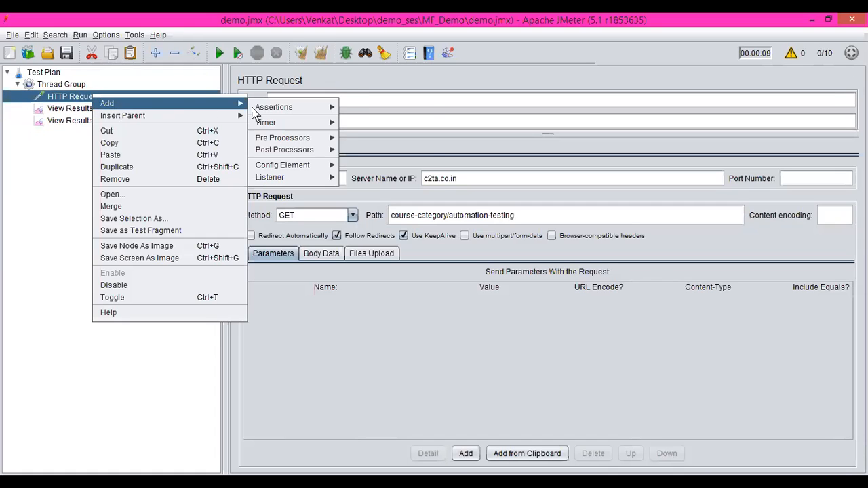
mouse_move(285, 110)
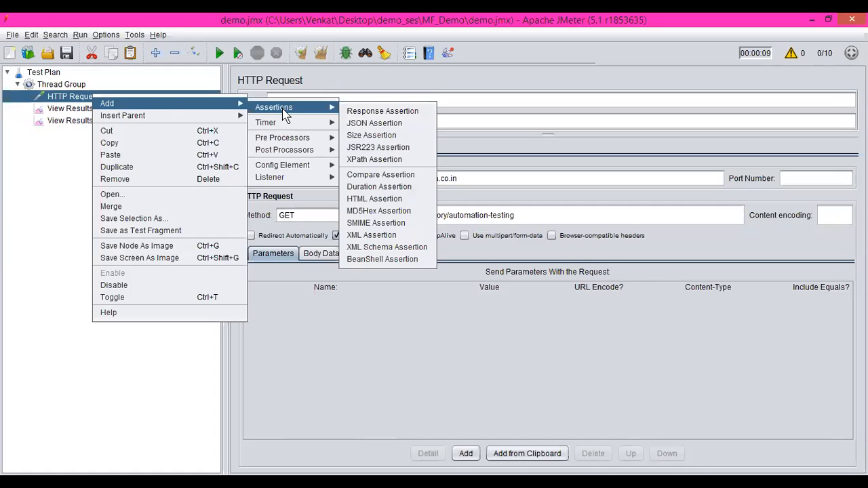
left_click(361, 111)
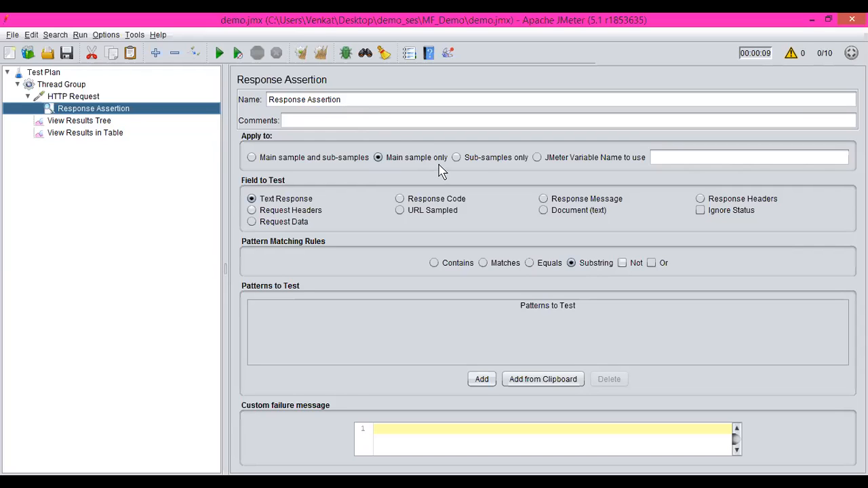
Step: Make the Response Assertion test the Response Code with the Equals rule, checking the first sample's code in View Results Tree
left_click(400, 200)
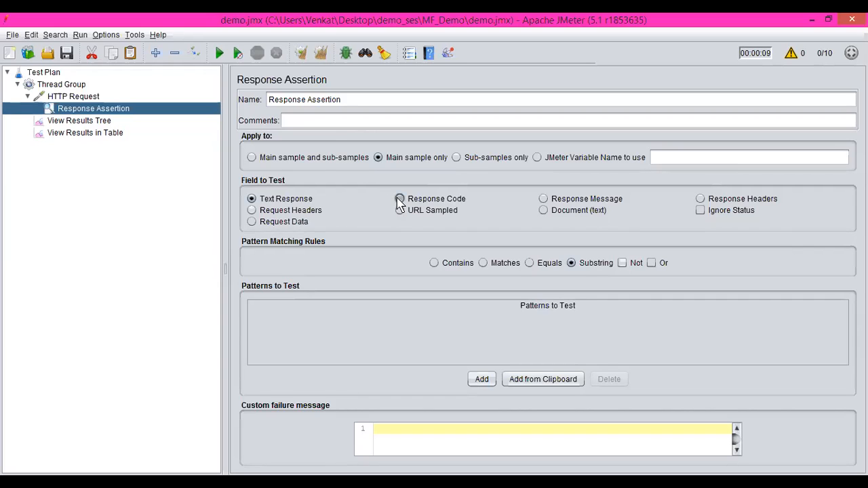
left_click(83, 121)
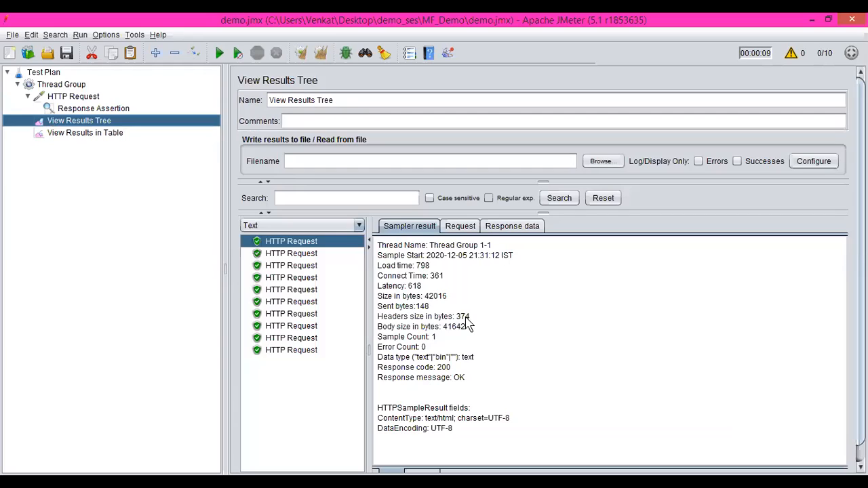
double_click(443, 367)
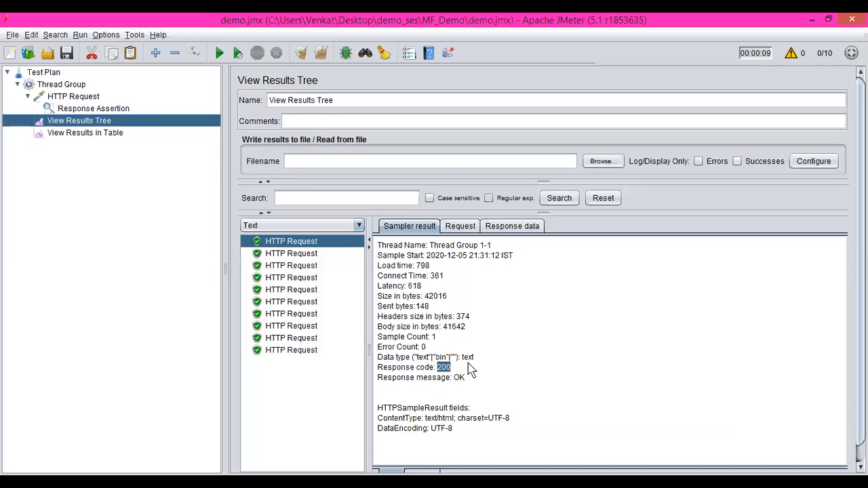
left_click(78, 110)
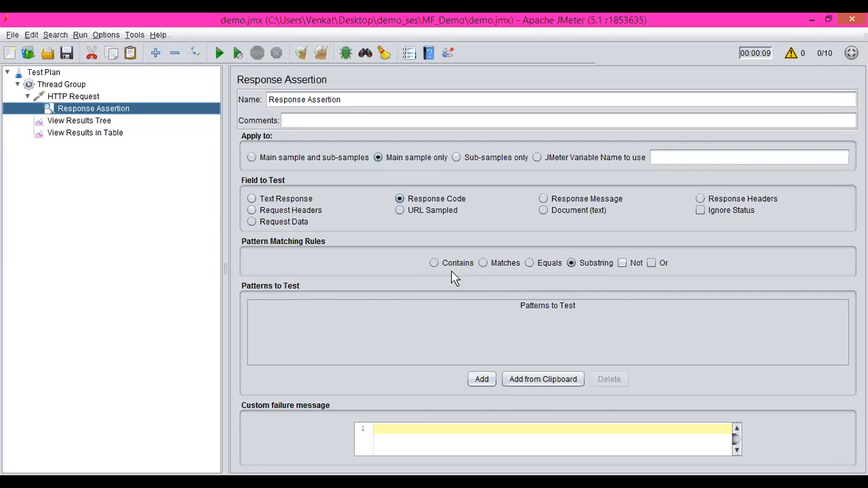
left_click(529, 263)
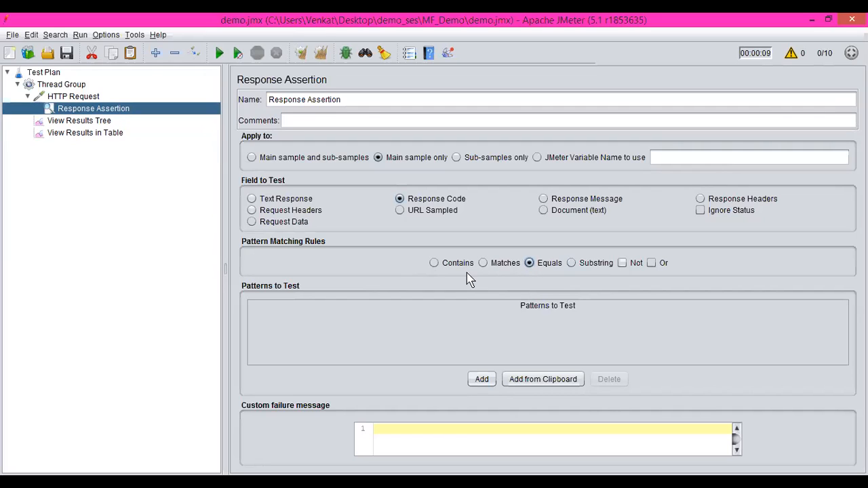
Step: Add 200 as a pattern to test in the Response Assertion
left_click(482, 379)
left_click(369, 319)
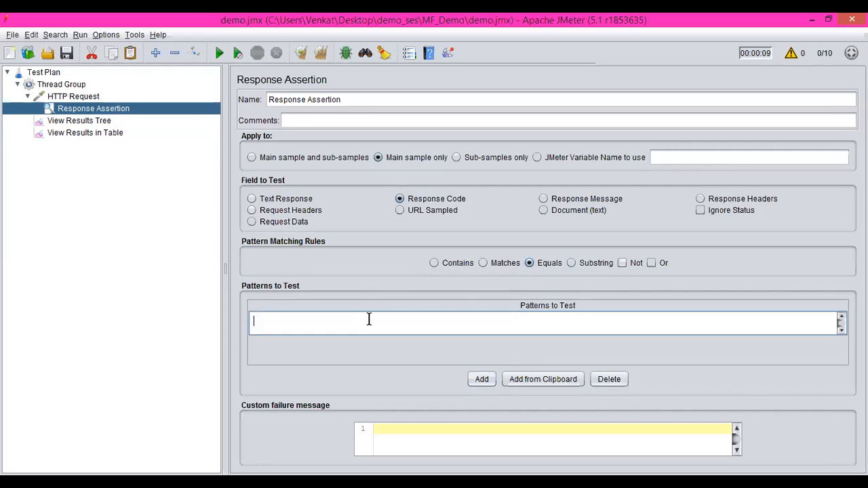
type("200")
Step: Rerun the test with all earlier results cleared and check the asserted samples in View Results Tree
left_click(321, 54)
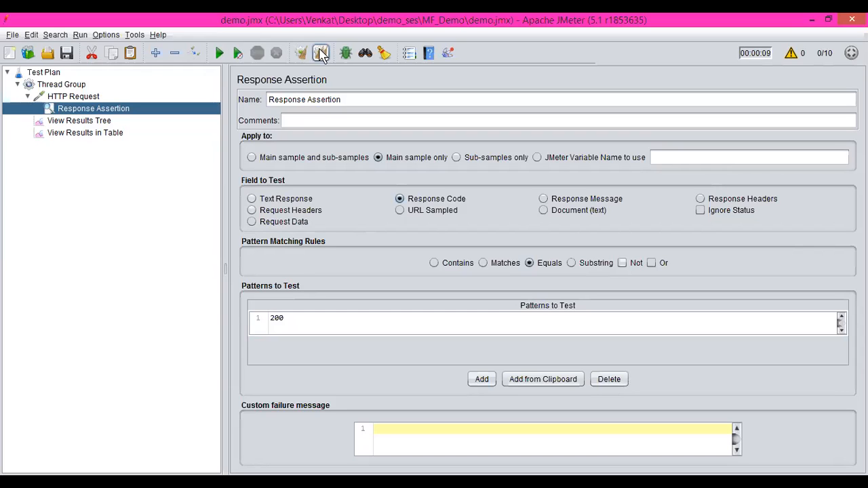
left_click(219, 54)
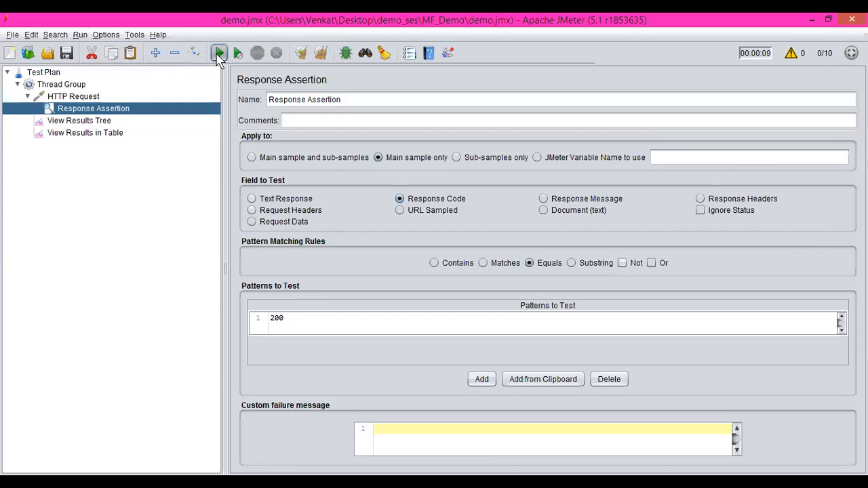
left_click(105, 121)
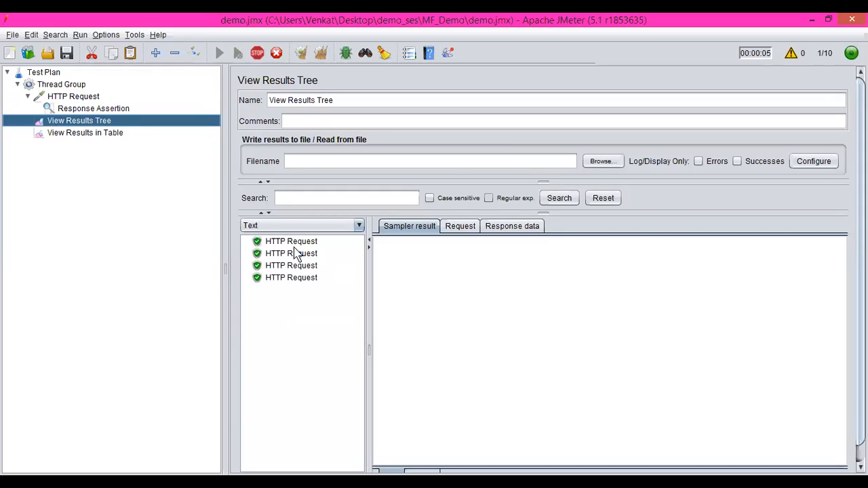
Step: Set the Thread Group's number of threads to 1 and its ramp-up period to 1 second
left_click(76, 88)
left_click(372, 201)
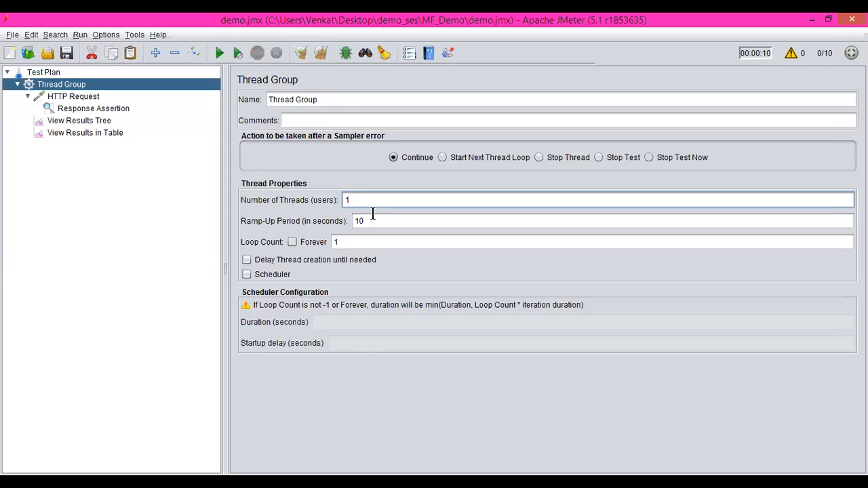
double_click(372, 216)
left_click(372, 216)
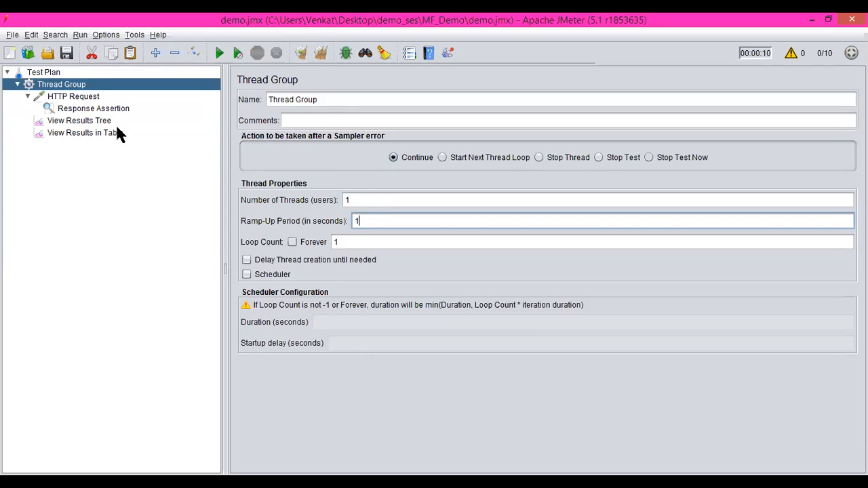
Step: Clear all test results and open View Results in Table
left_click(319, 53)
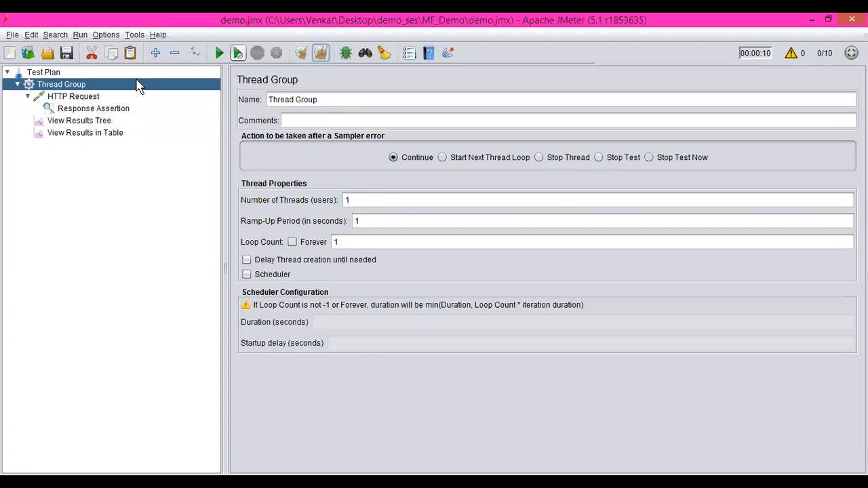
left_click(92, 129)
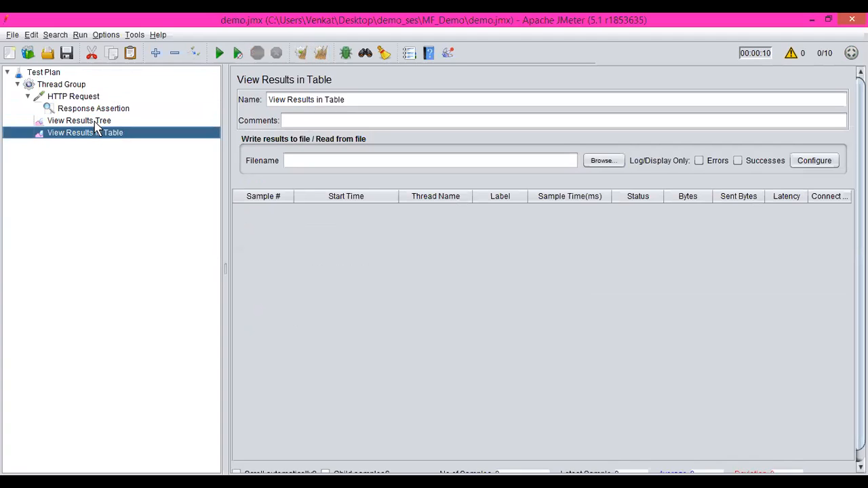
Step: Change the Response Assertion's pattern to test to 500
left_click(95, 122)
left_click(116, 109)
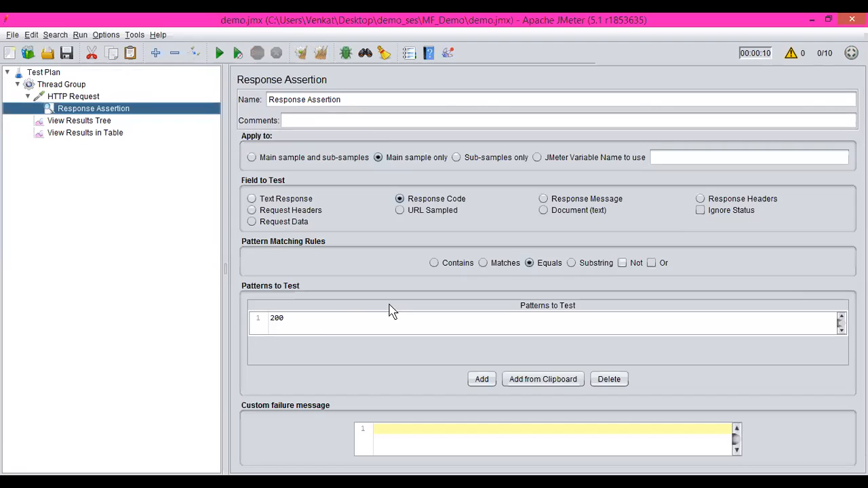
left_click(319, 324)
double_click(316, 321)
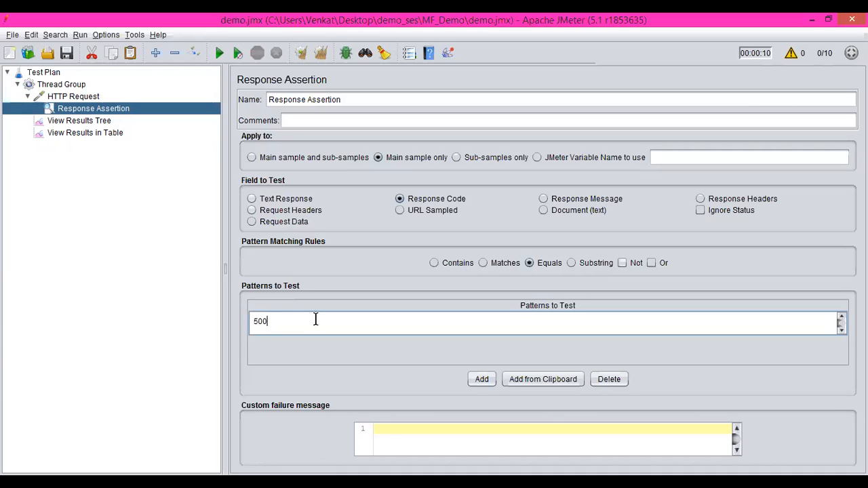
Step: Rerun the test with all results cleared and review the HTTP Request sample's sampler result, request and response data in View Results Tree
left_click(321, 53)
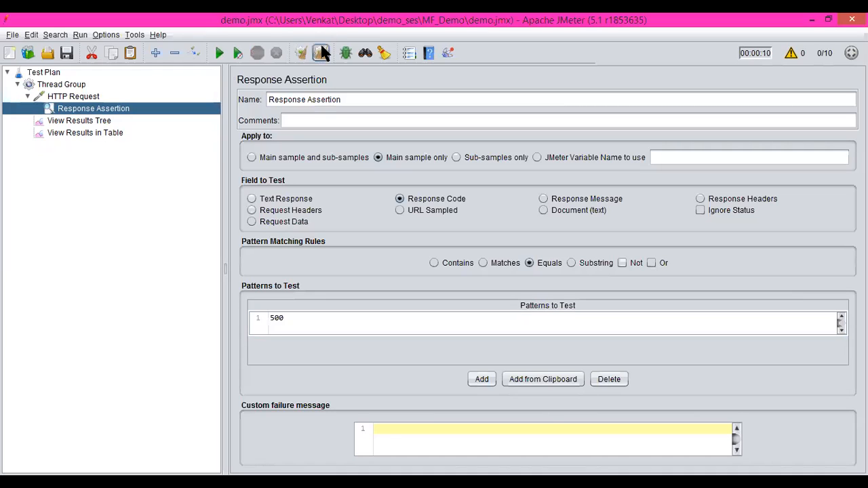
left_click(219, 53)
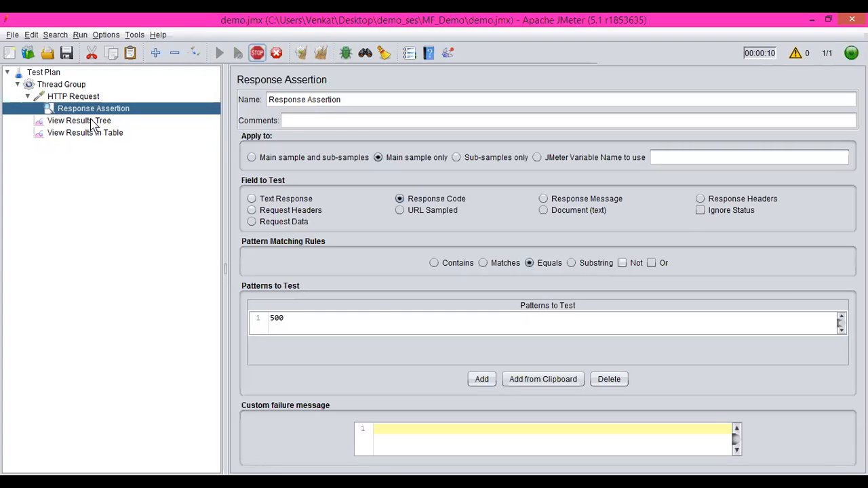
left_click(92, 122)
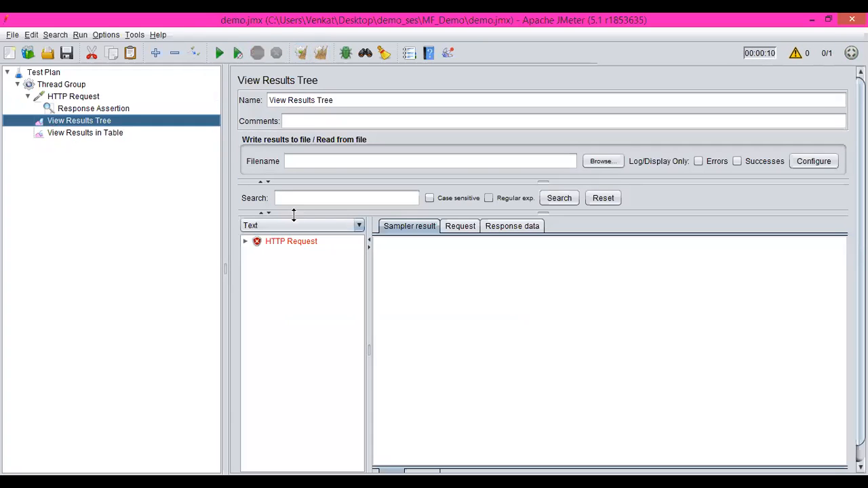
left_click(297, 242)
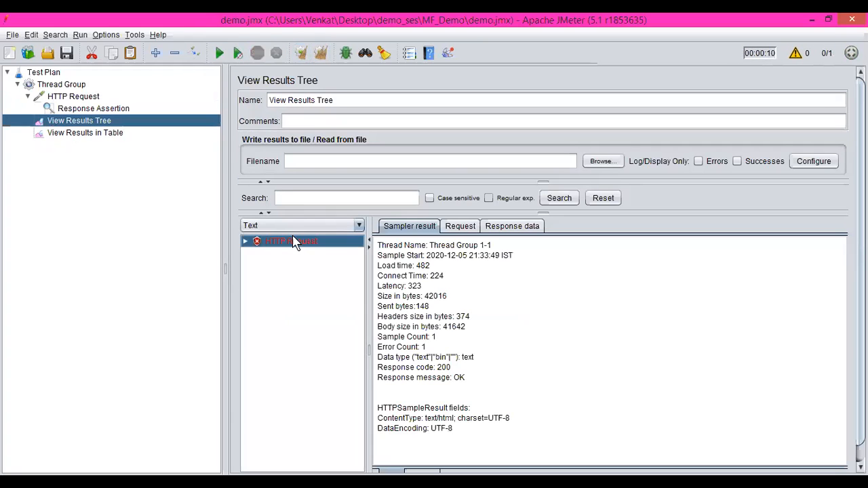
left_click(461, 226)
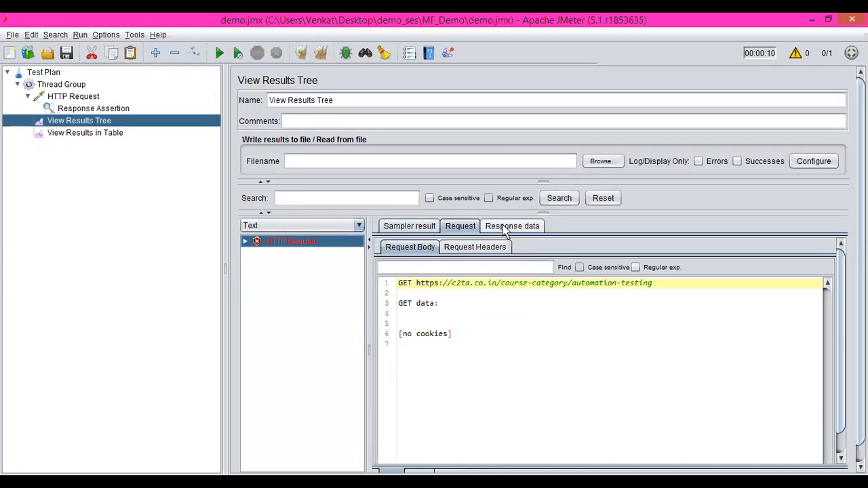
left_click(504, 229)
left_click(469, 227)
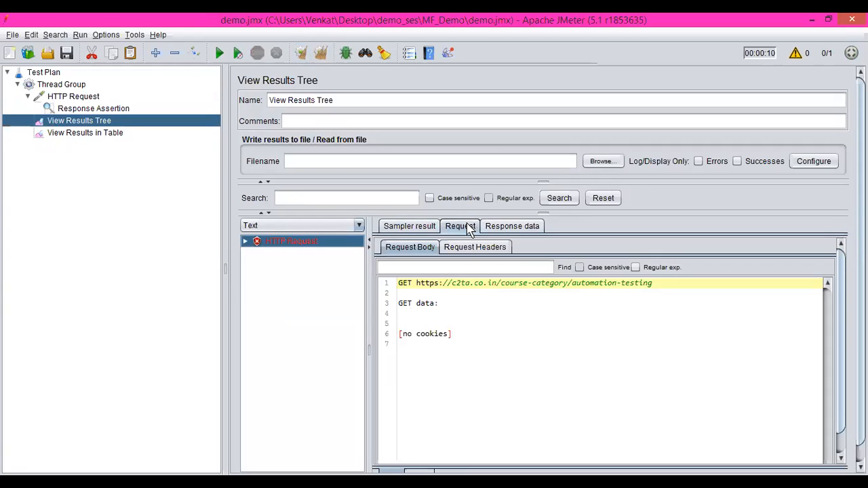
left_click(512, 227)
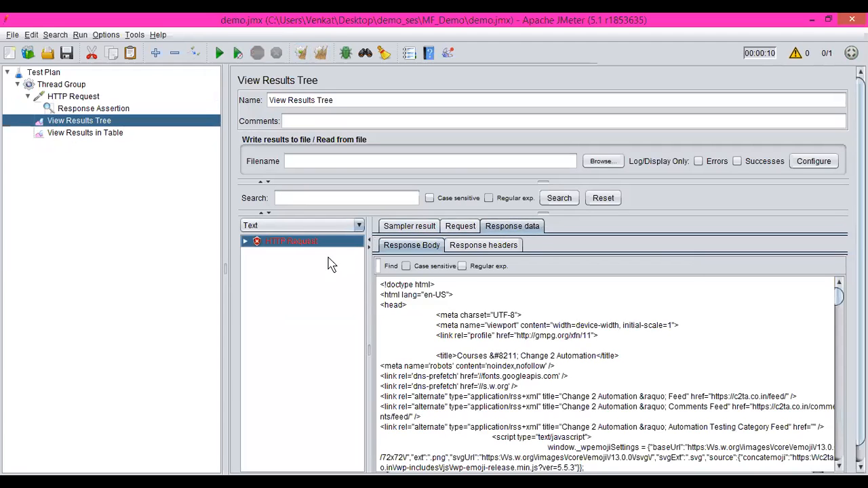
Step: Expand the HTTP Request sample and examine the received and comparison codes in its Response Assertion result
left_click(245, 243)
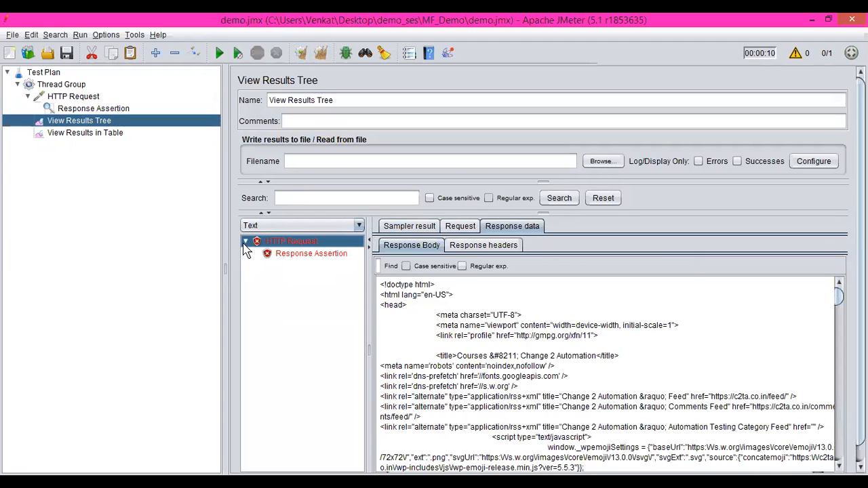
left_click(288, 256)
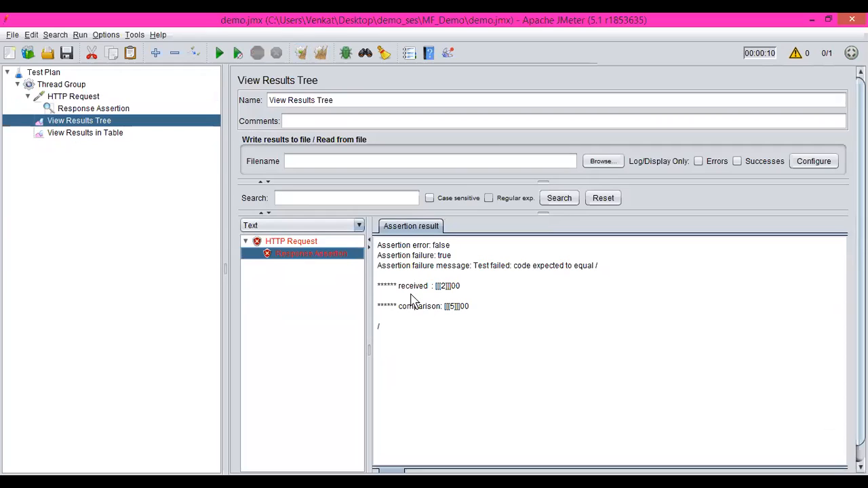
left_click_drag(448, 307, 488, 312)
left_click_drag(432, 286, 480, 288)
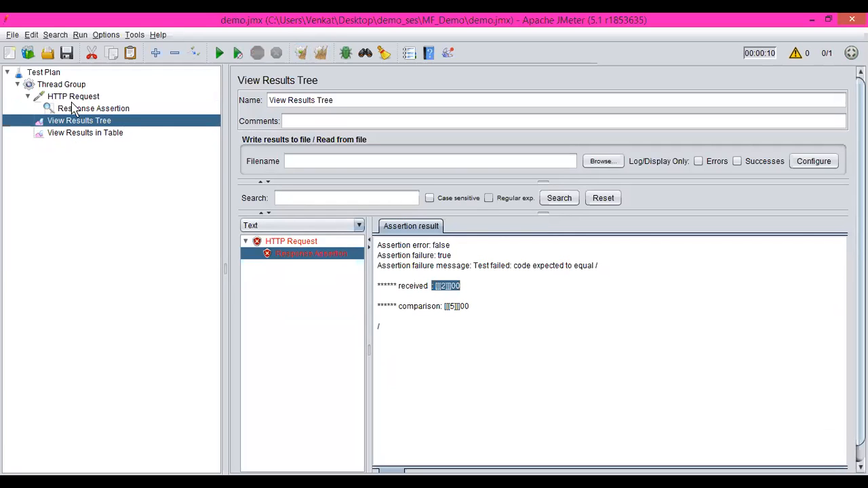
Step: Add an Assertion Results listener to the Thread Group
left_click(62, 85)
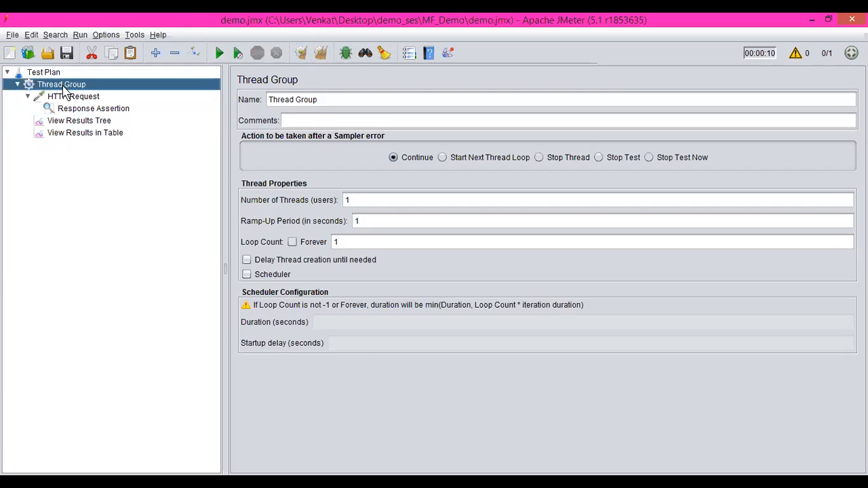
right_click(65, 90)
mouse_move(113, 95)
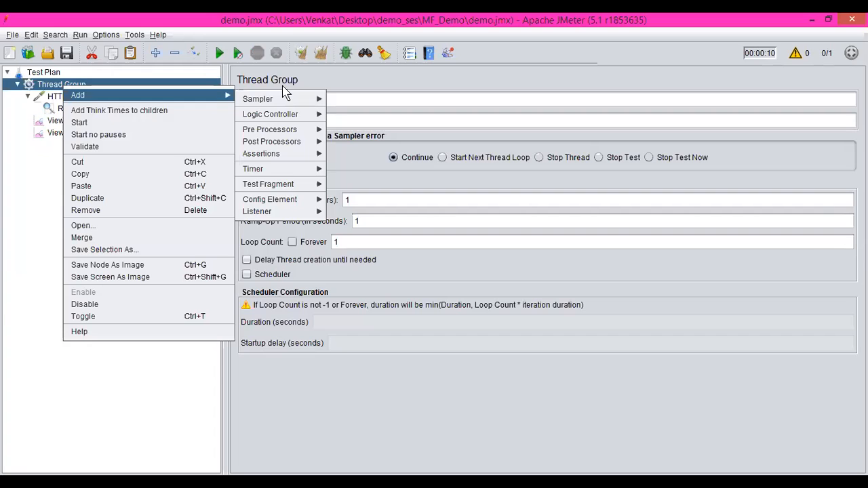
mouse_move(300, 214)
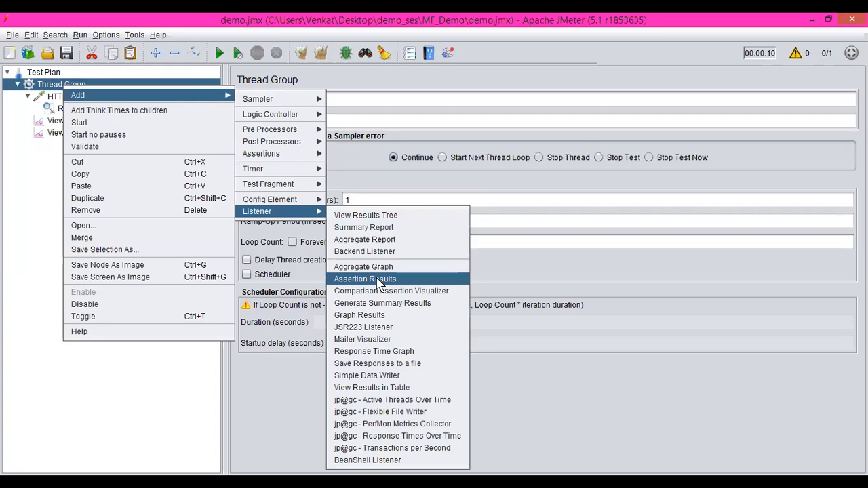
left_click(378, 279)
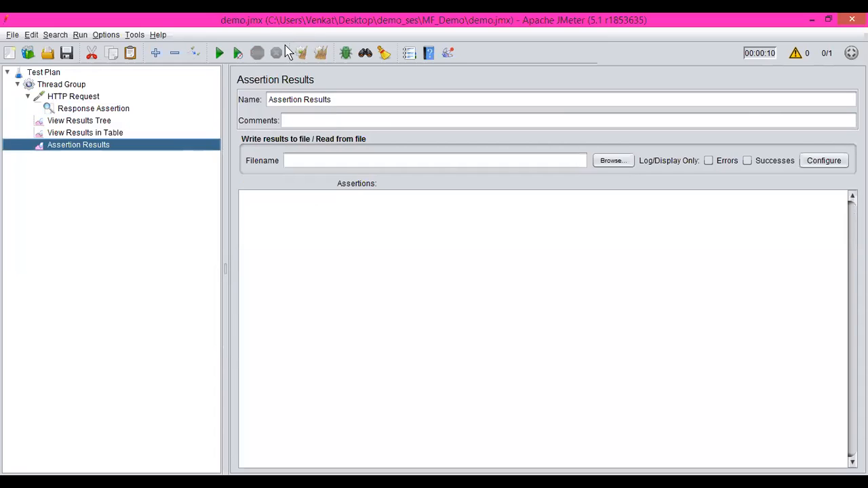
Step: Run the test and compare the assertion details in View Results Tree with those in Assertion Results
left_click(214, 59)
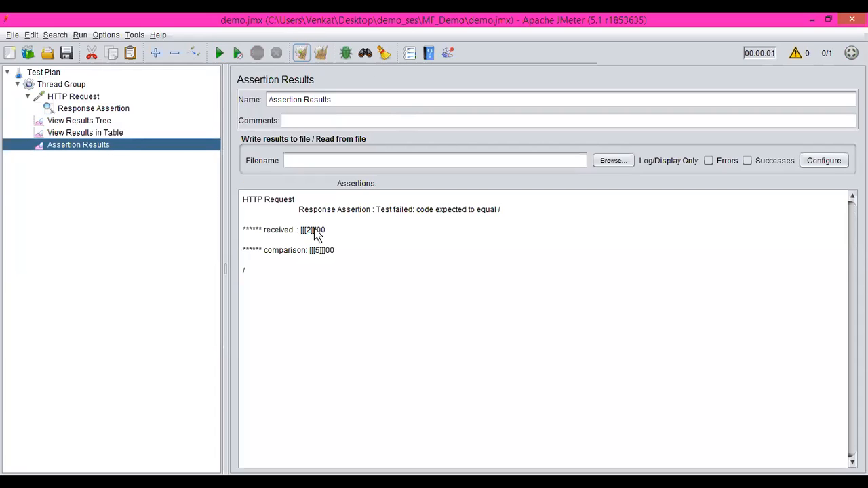
left_click(105, 121)
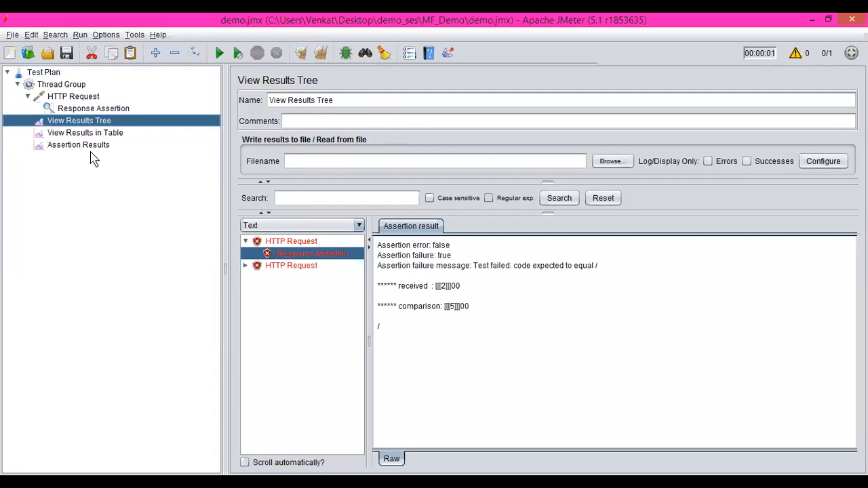
left_click(93, 147)
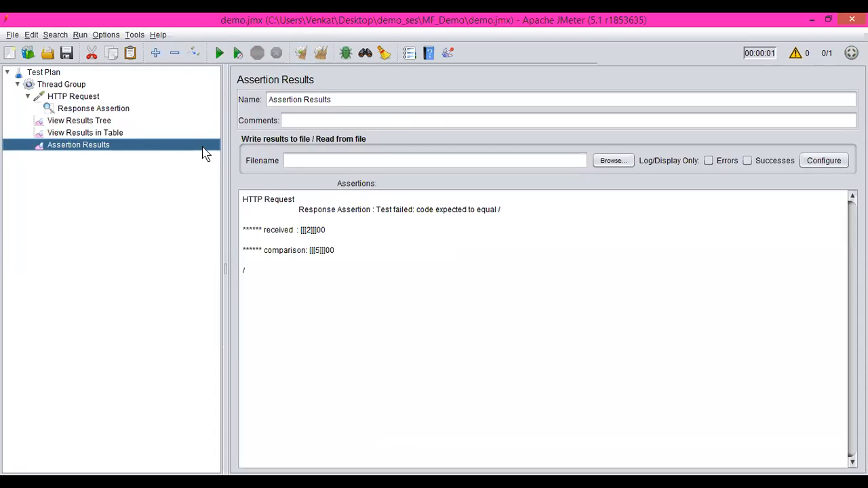
Step: Change the Response Assertion's pattern to test back to 200
left_click(103, 111)
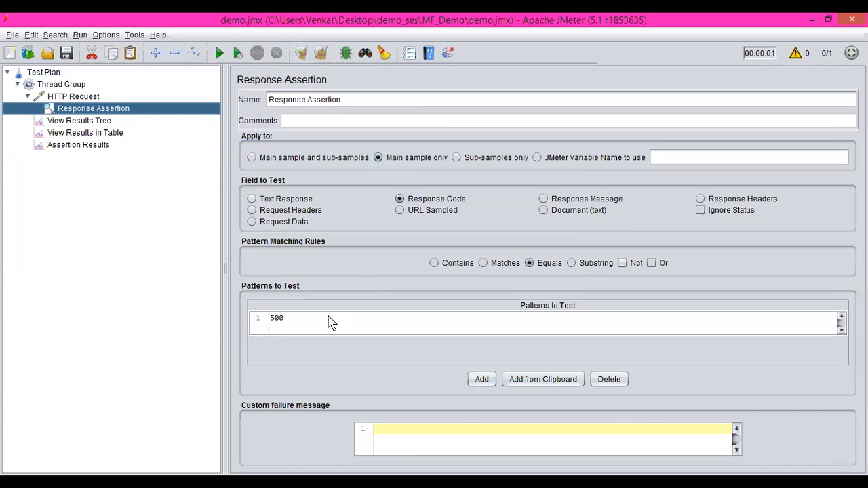
left_click(278, 321)
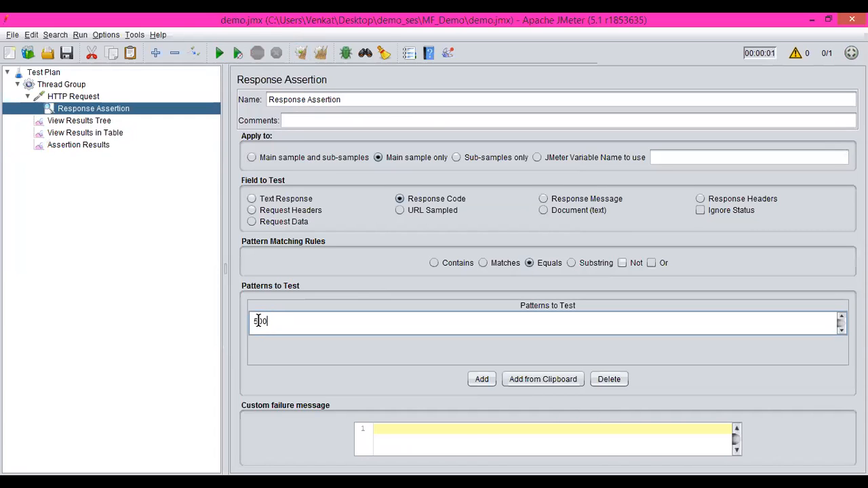
left_click(257, 321)
key("BackSpace")
type("2")
Step: Rerun the test and compare the new HTTP Request entry with the earlier one in Assertion Results
left_click(79, 145)
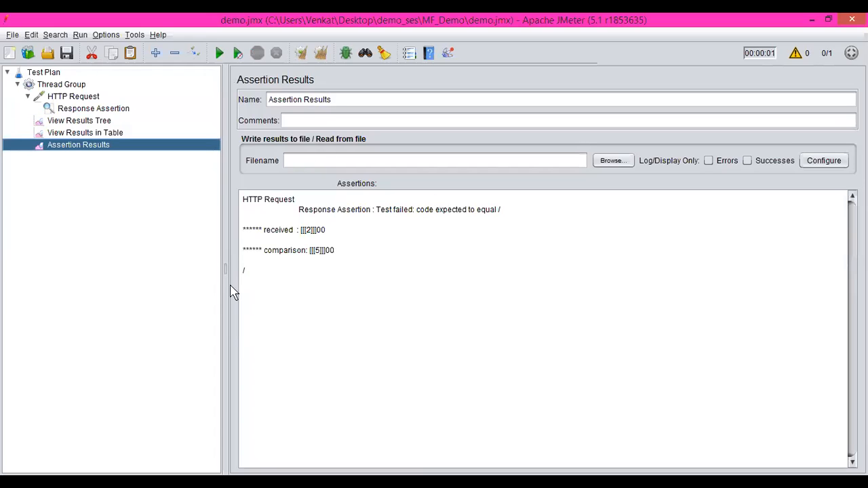
left_click(220, 54)
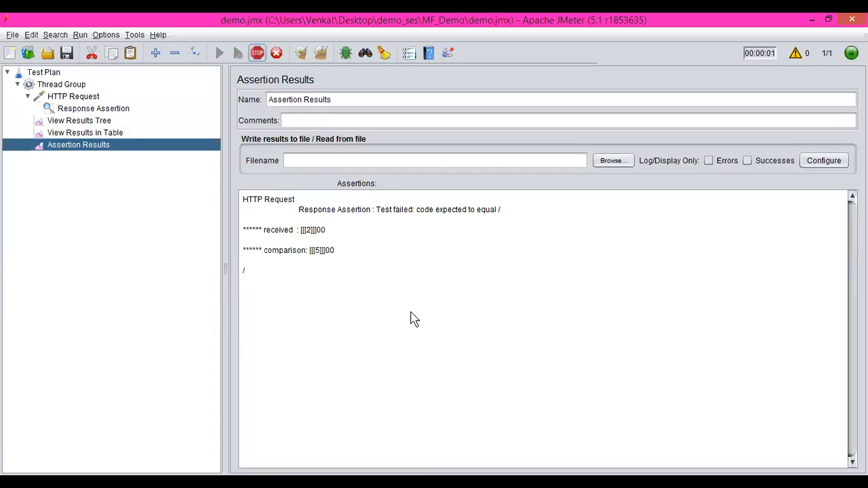
left_click_drag(295, 280, 390, 306)
left_click(250, 280)
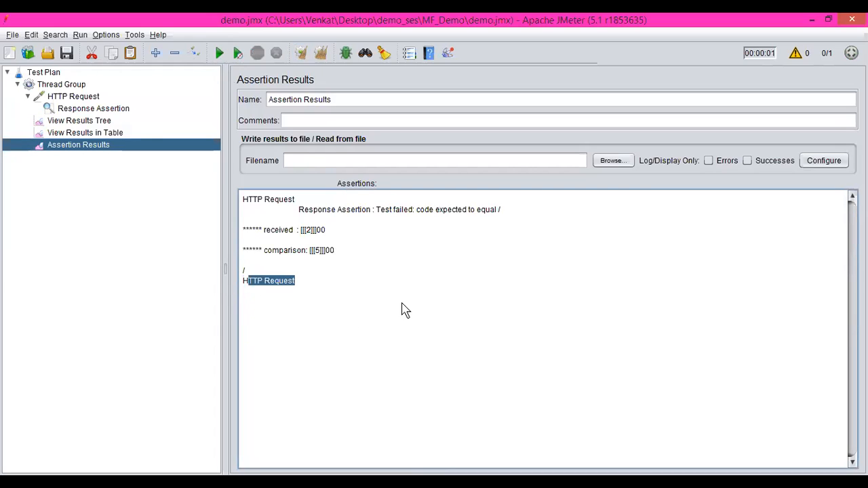
left_click_drag(298, 207, 397, 266)
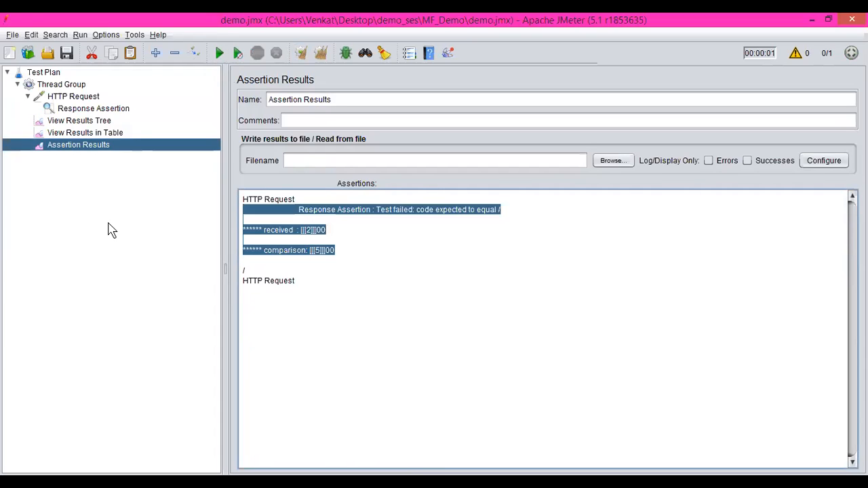
Step: Save the demo.jmx test plan and create a new empty test plan
left_click(66, 54)
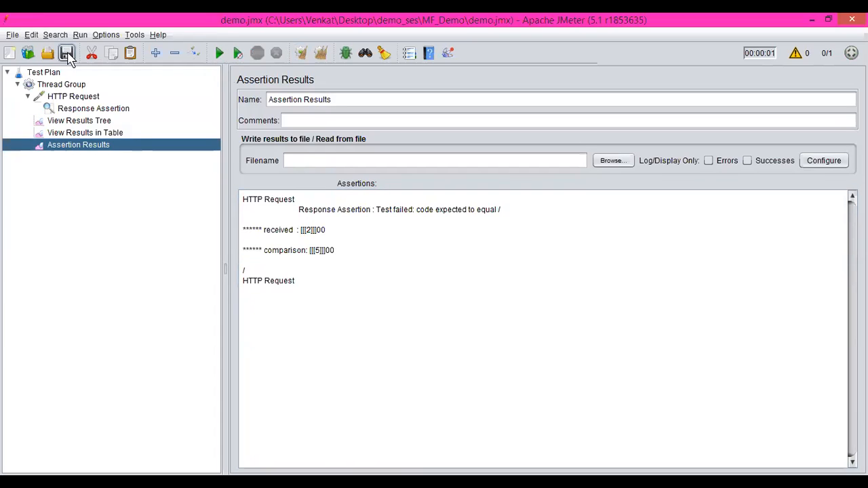
left_click(12, 35)
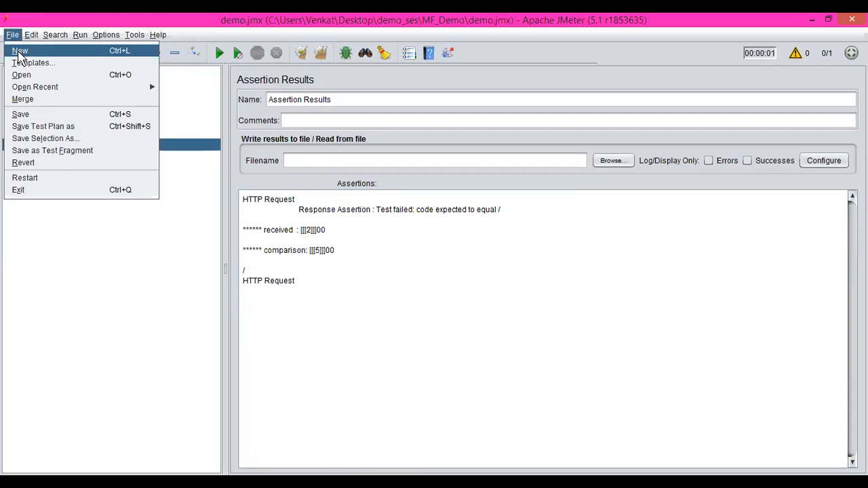
left_click(18, 52)
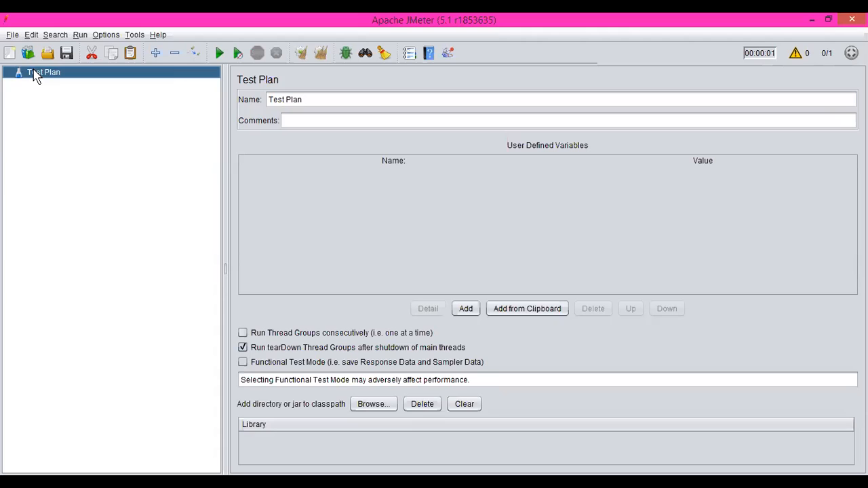
Step: Add a Thread Group to the new Test Plan
right_click(34, 75)
mouse_move(58, 80)
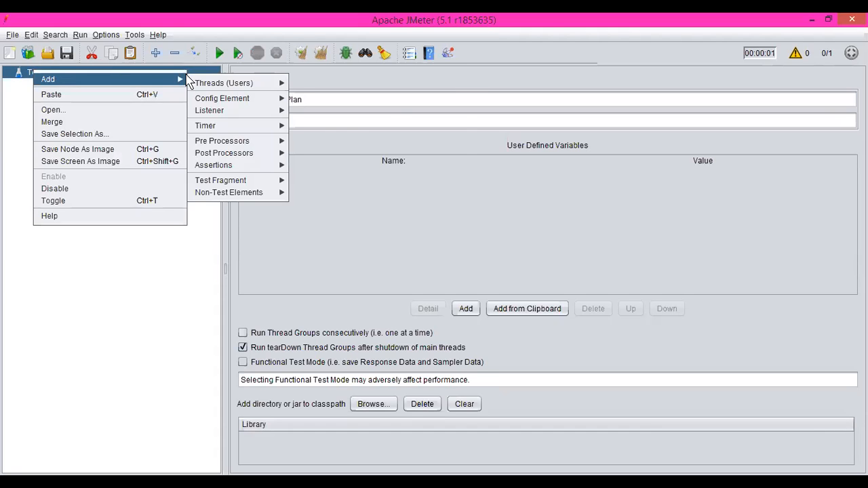
mouse_move(217, 90)
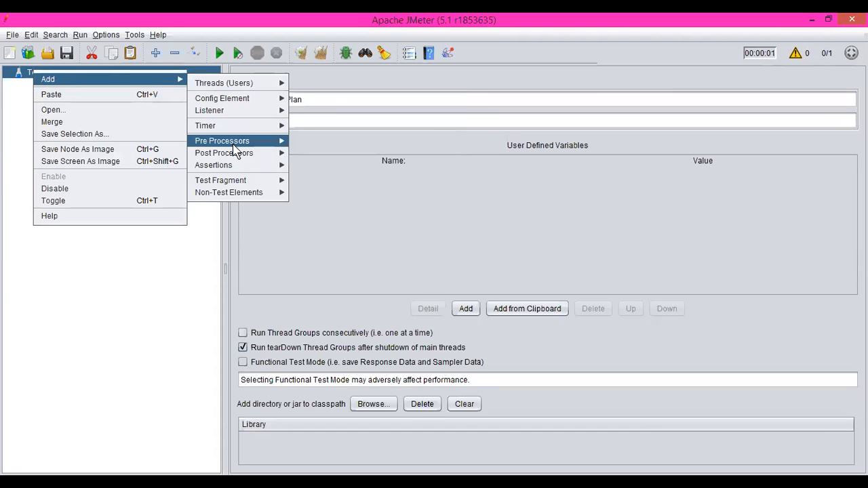
mouse_move(233, 145)
mouse_move(241, 113)
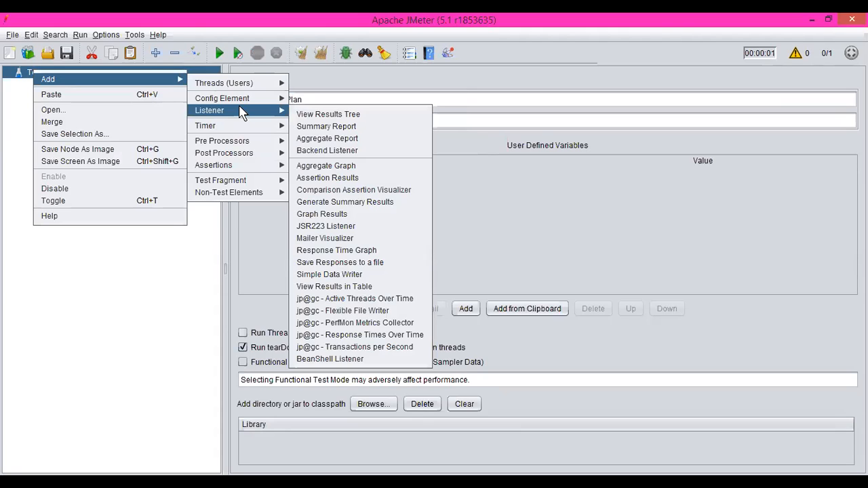
mouse_move(252, 84)
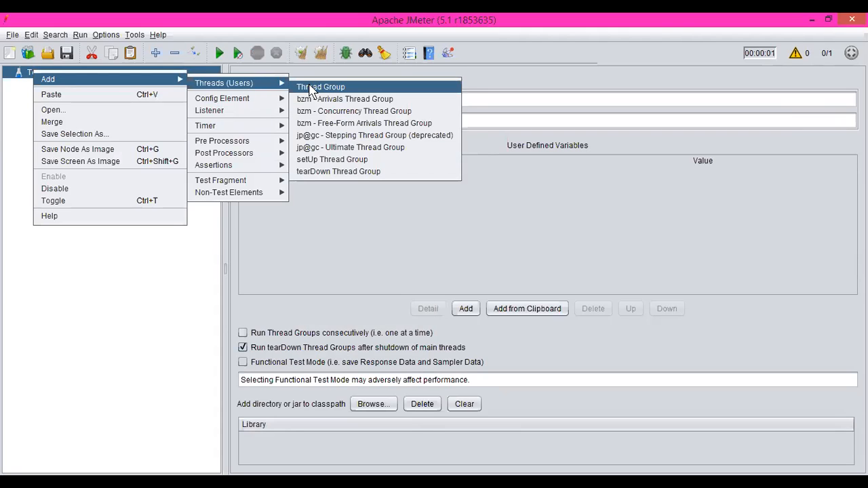
left_click(312, 89)
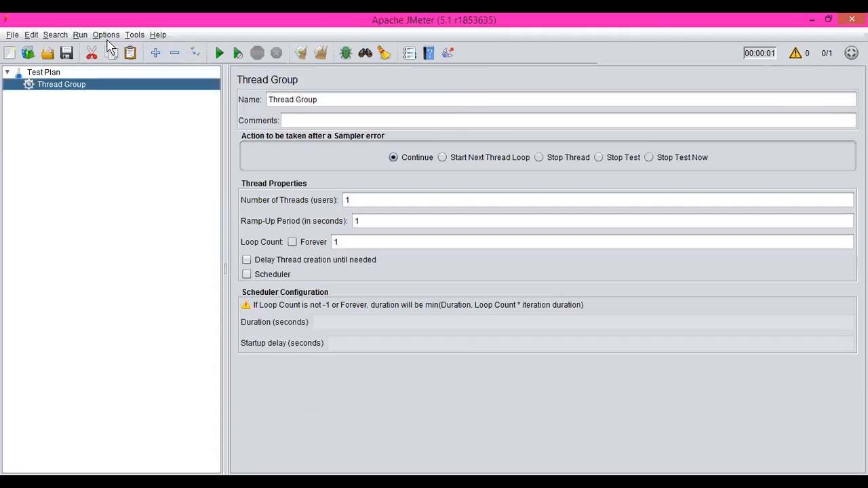
Step: Add a Recording Controller under the Thread Group
right_click(54, 91)
mouse_move(68, 95)
mouse_move(294, 121)
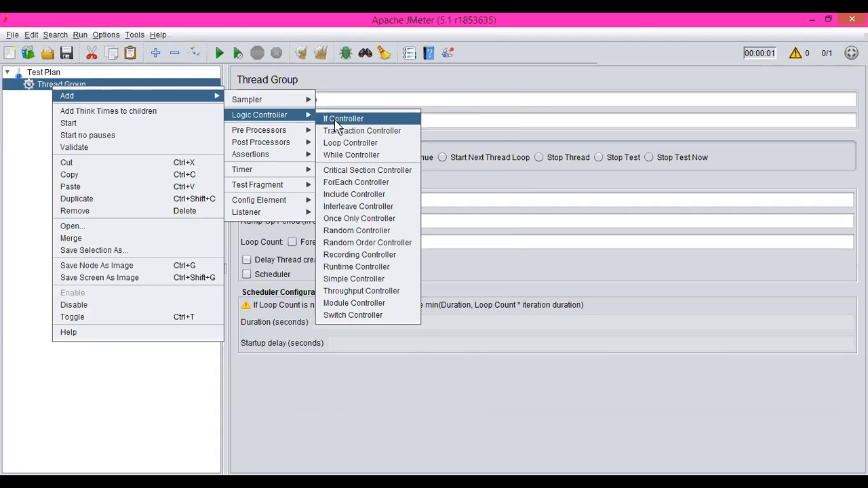
left_click(349, 255)
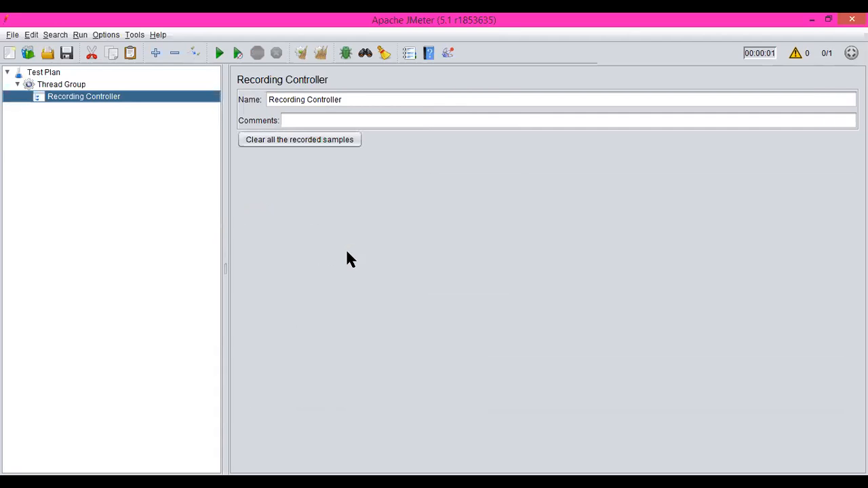
Step: Add an HTTP(S) Test Script Recorder to the Test Plan and review it alongside the Recording Controller
left_click(53, 73)
right_click(53, 73)
mouse_move(92, 79)
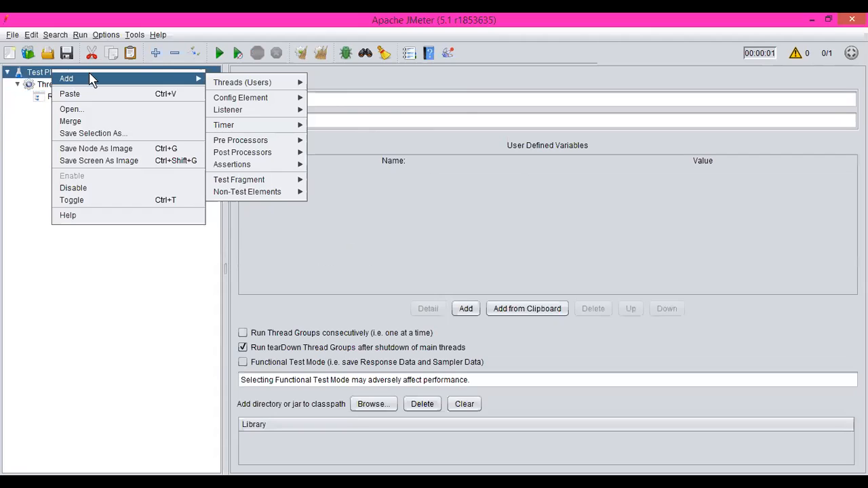
mouse_move(256, 193)
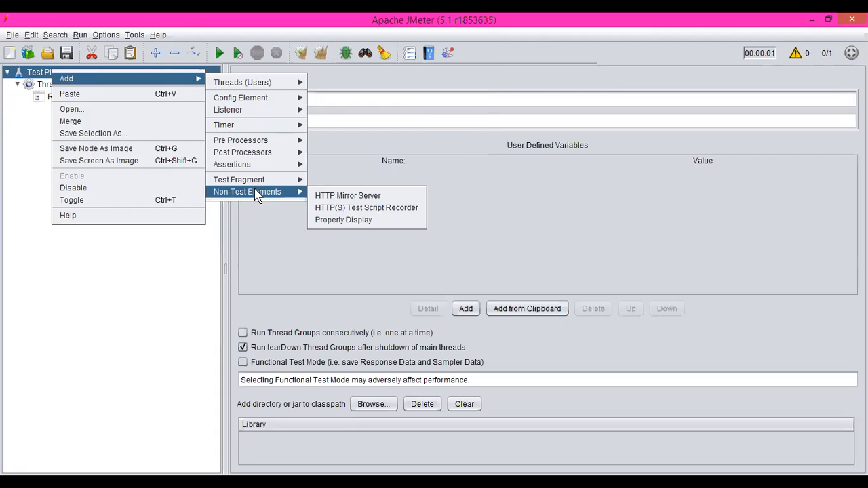
left_click(342, 210)
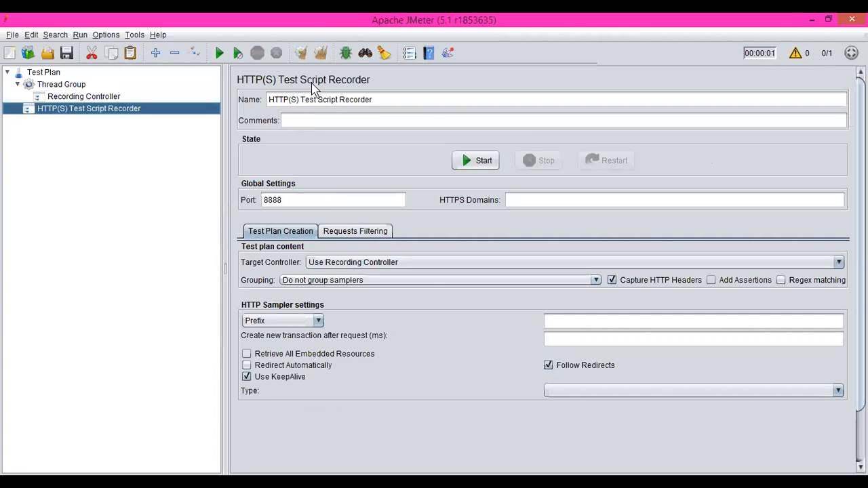
left_click(98, 99)
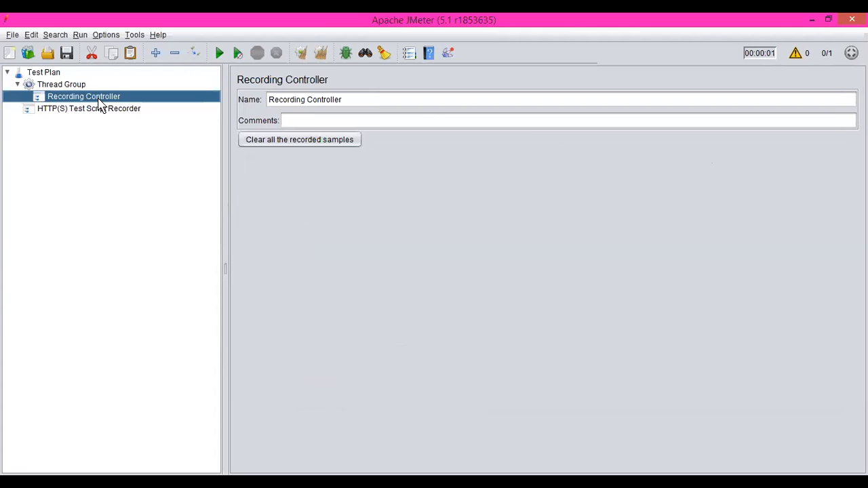
left_click(86, 111)
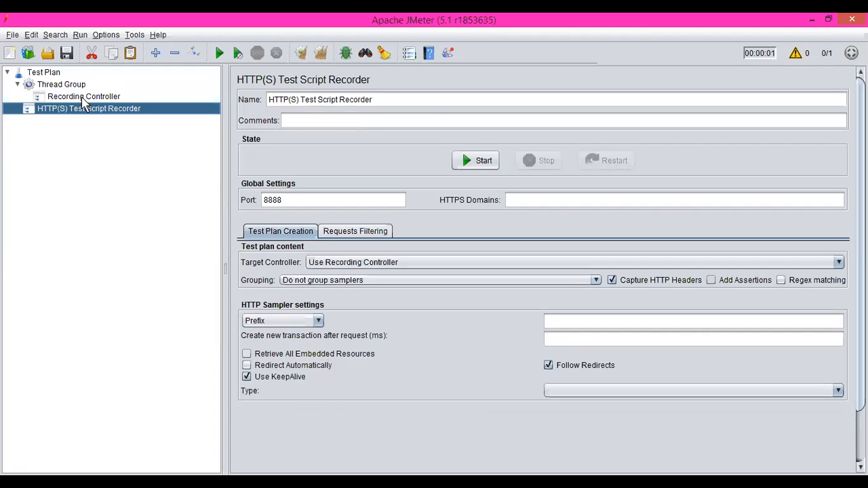
Step: Remove the Recording Controller, the Thread Group and the HTTP(S) Test Script Recorder from the Test Plan
left_click(83, 100)
right_click(82, 102)
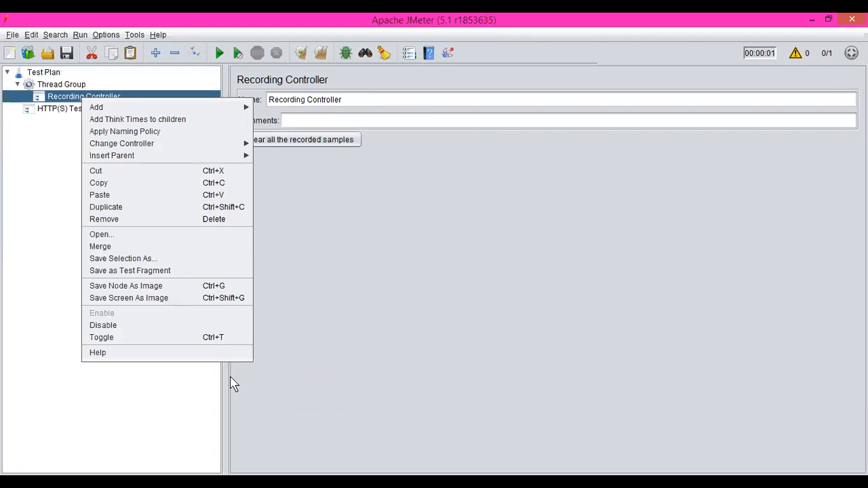
left_click(154, 226)
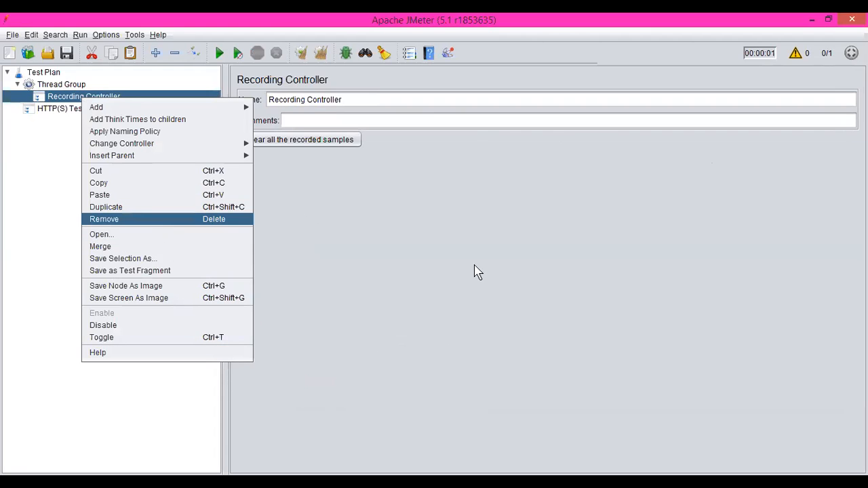
left_click(503, 271)
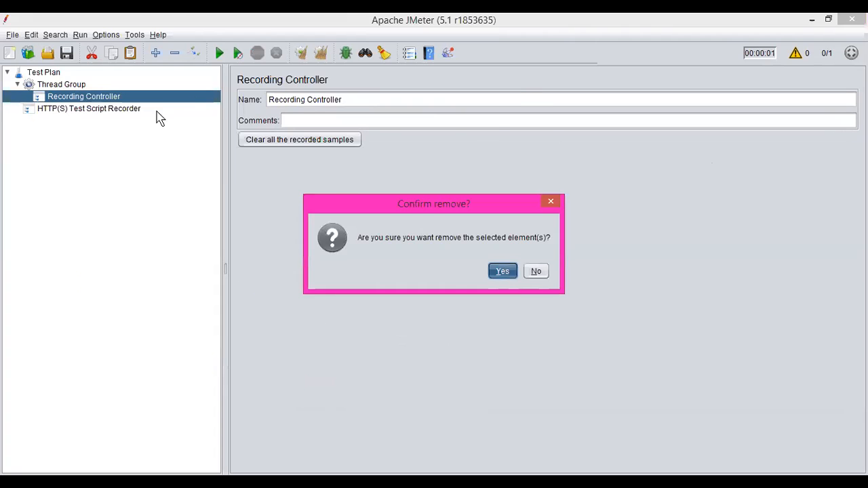
right_click(80, 88)
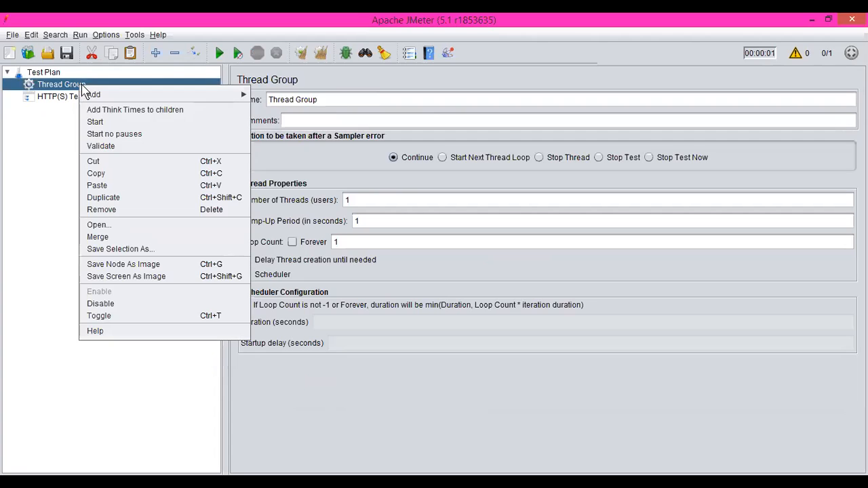
left_click(152, 212)
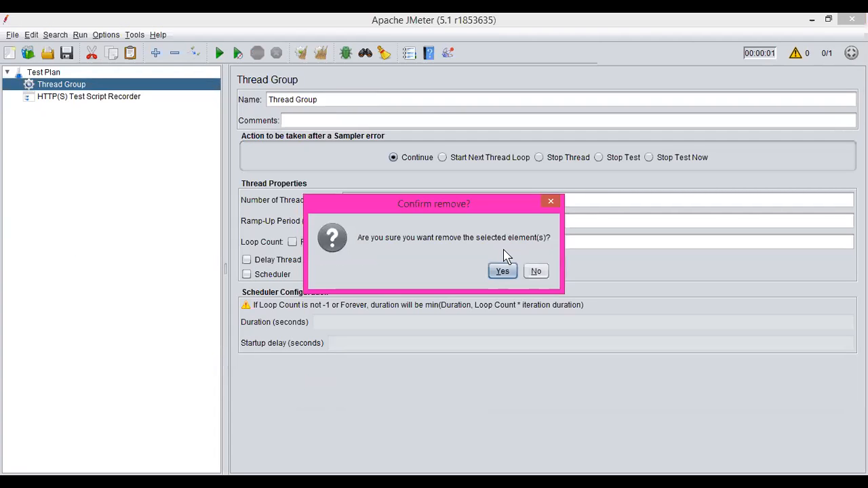
key("Return")
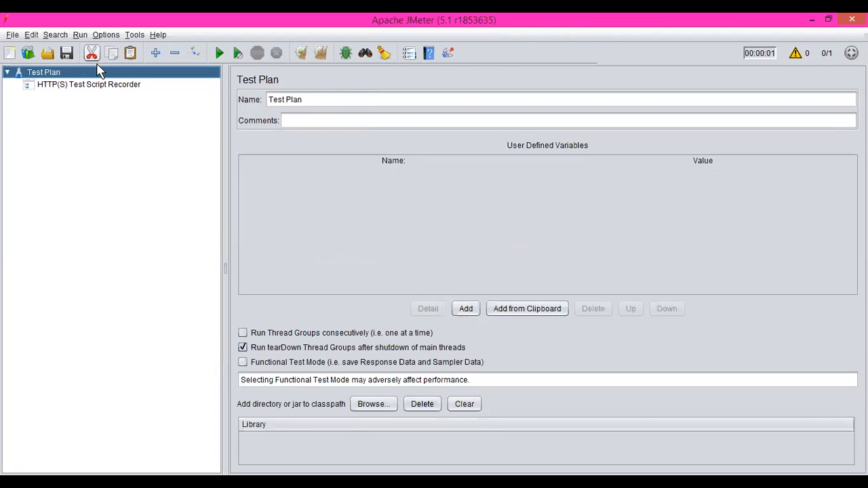
right_click(98, 85)
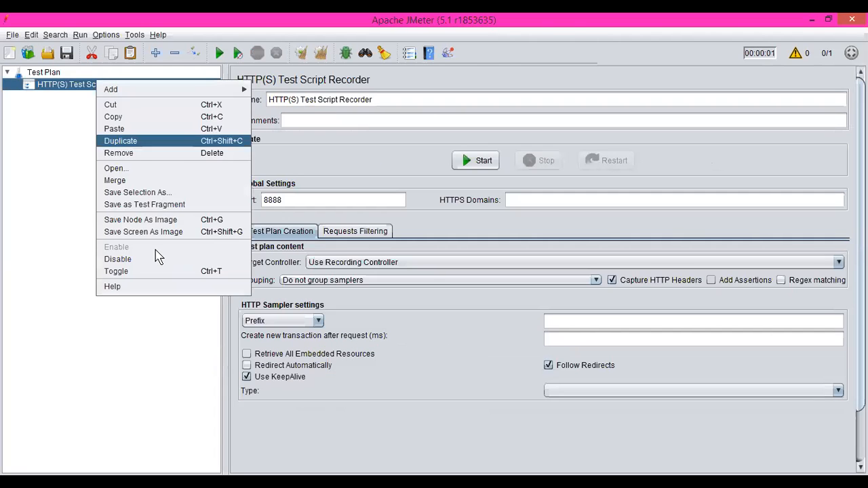
left_click(135, 153)
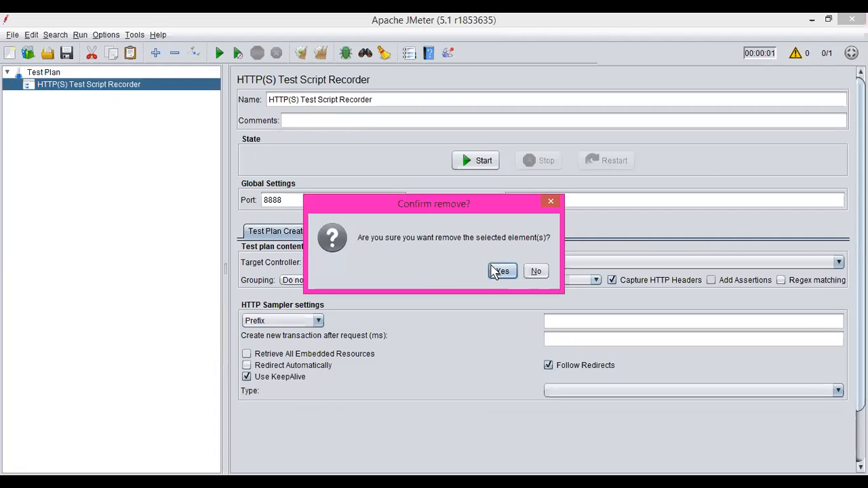
left_click(500, 271)
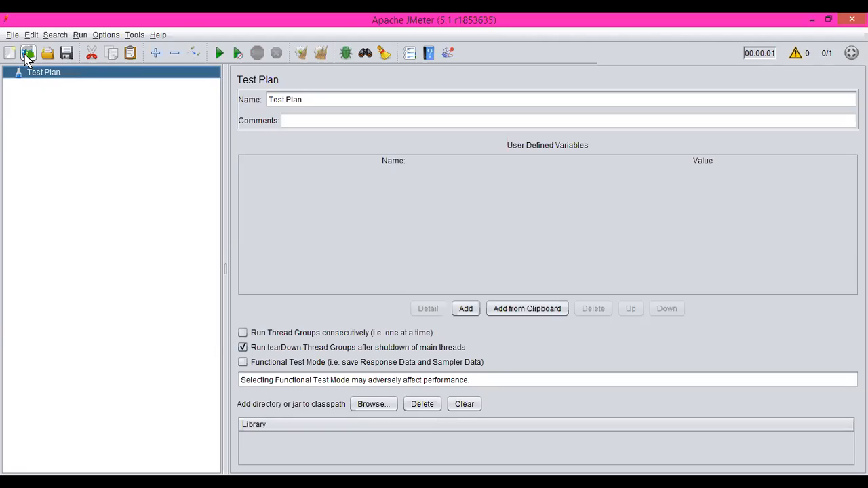
left_click(27, 54)
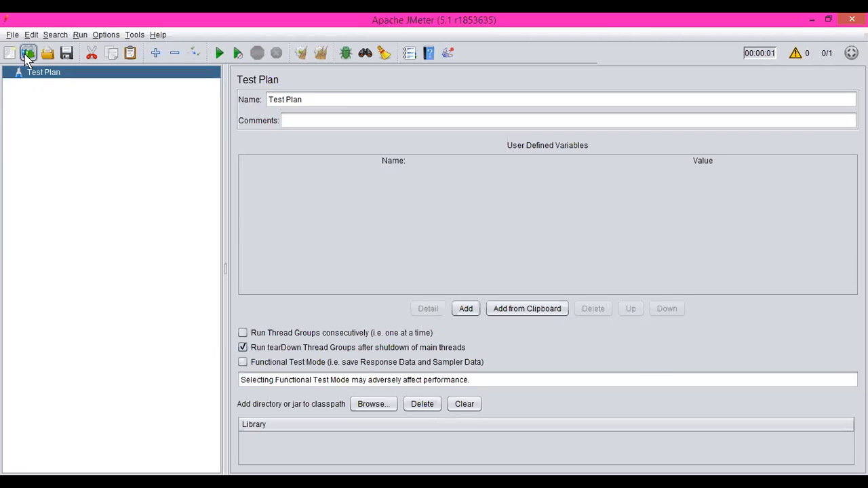
left_click(453, 170)
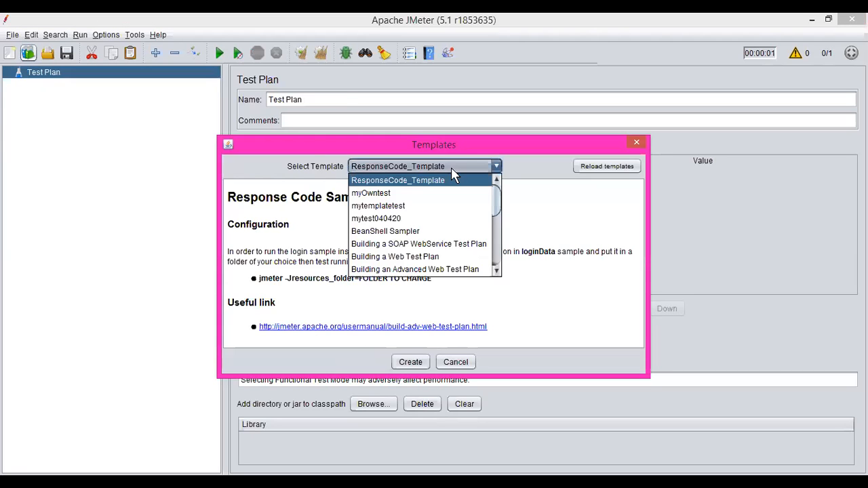
left_click(451, 257)
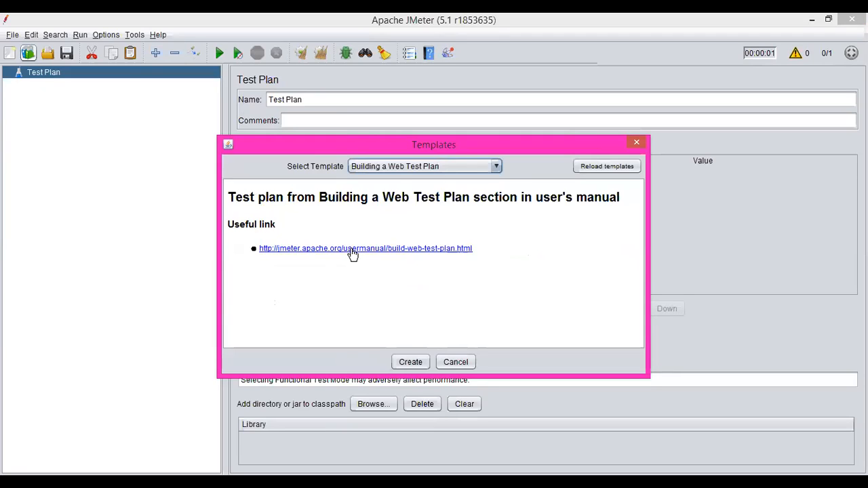
left_click(493, 168)
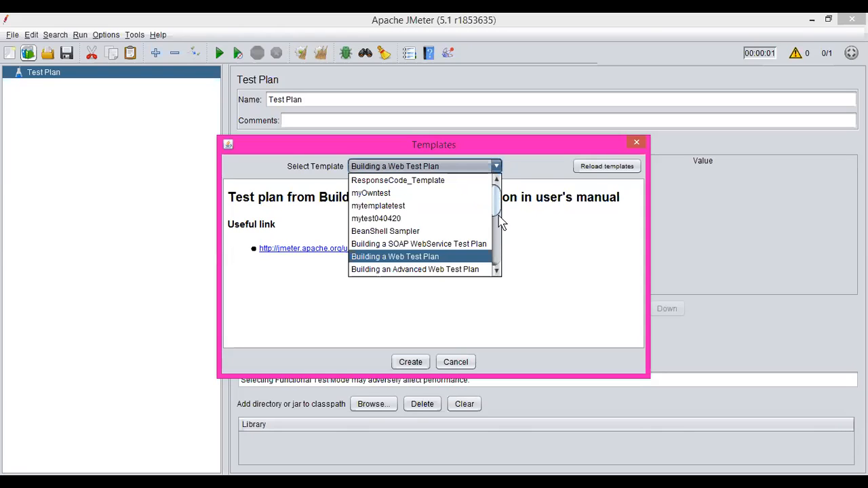
left_click_drag(497, 205, 505, 253)
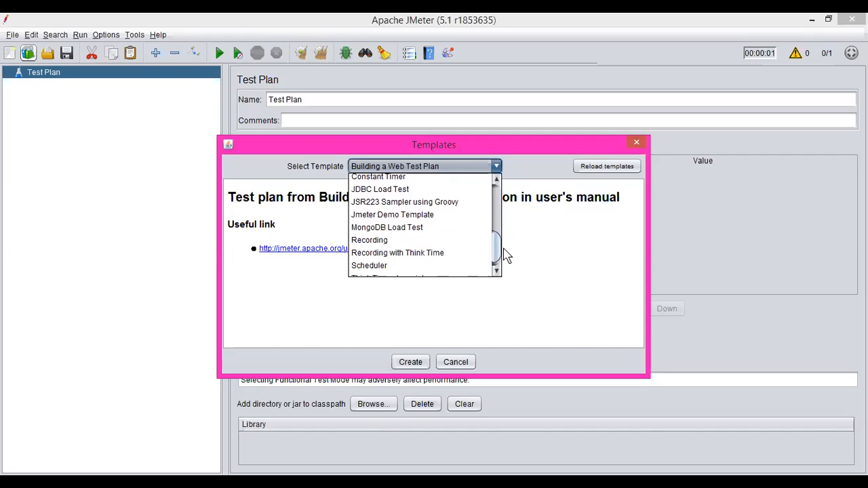
left_click(420, 241)
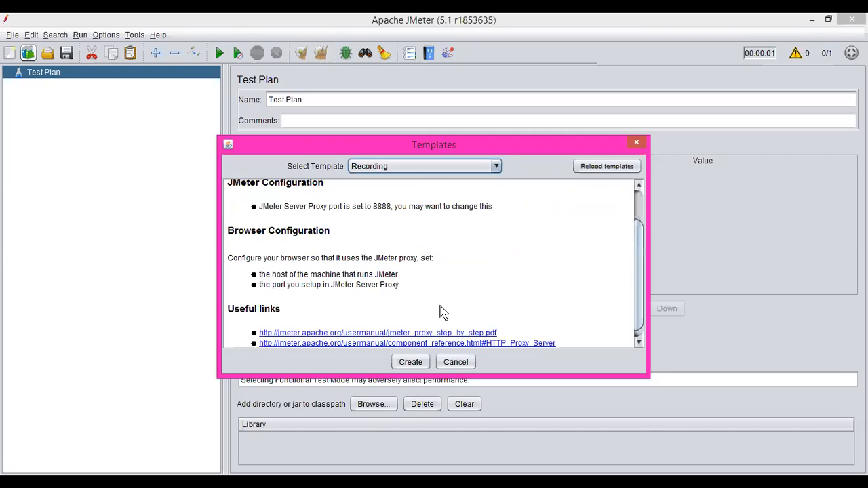
left_click(410, 362)
left_click(382, 362)
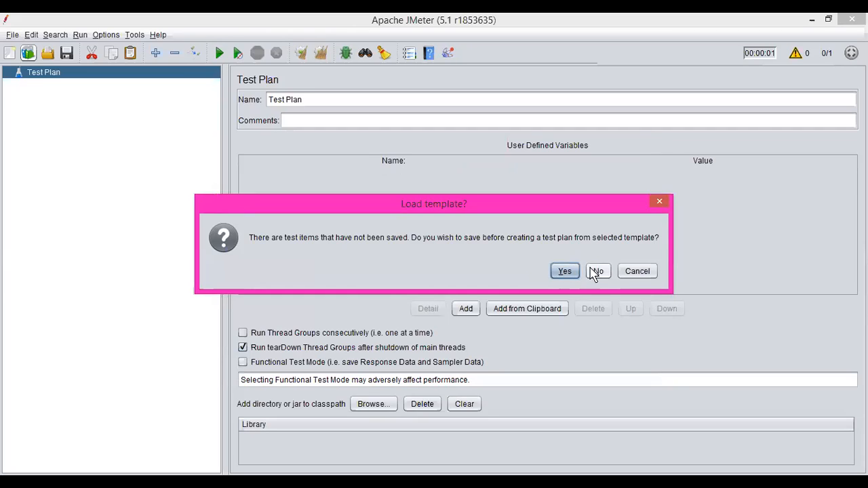
left_click(597, 271)
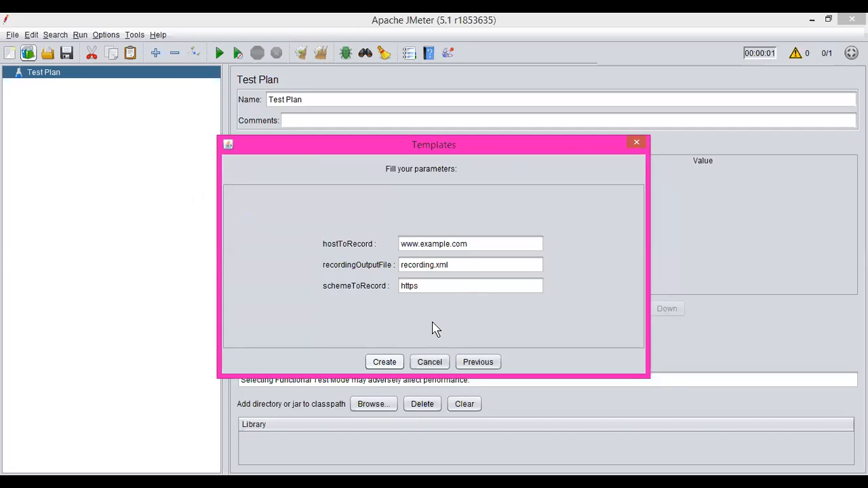
left_click(384, 362)
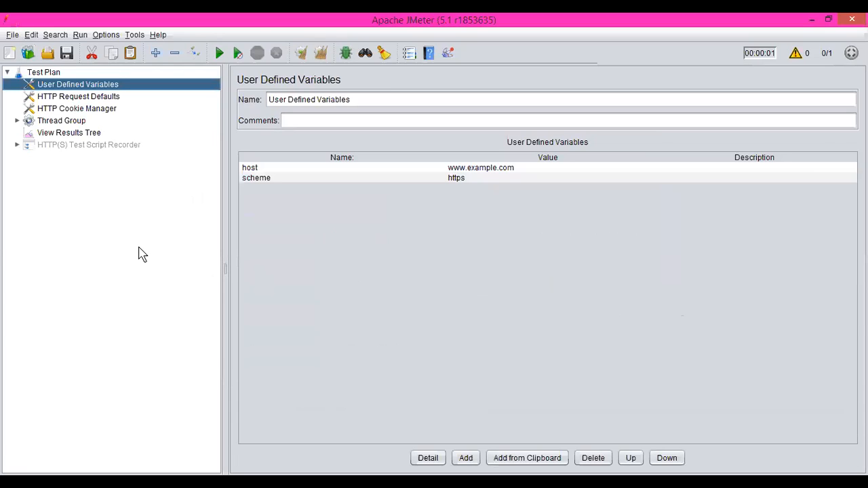
Step: Enable the HTTP(S) Test Script Recorder and start it on port 8888, acknowledging the root CA certificate notice
left_click(49, 100)
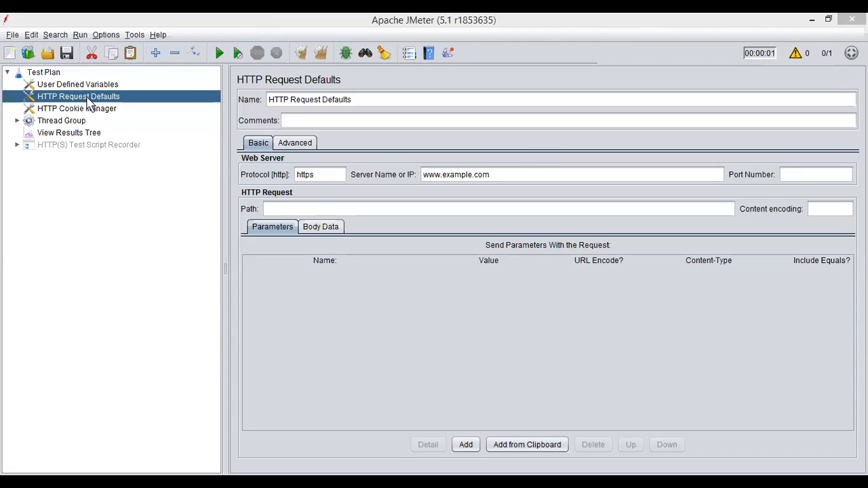
right_click(60, 147)
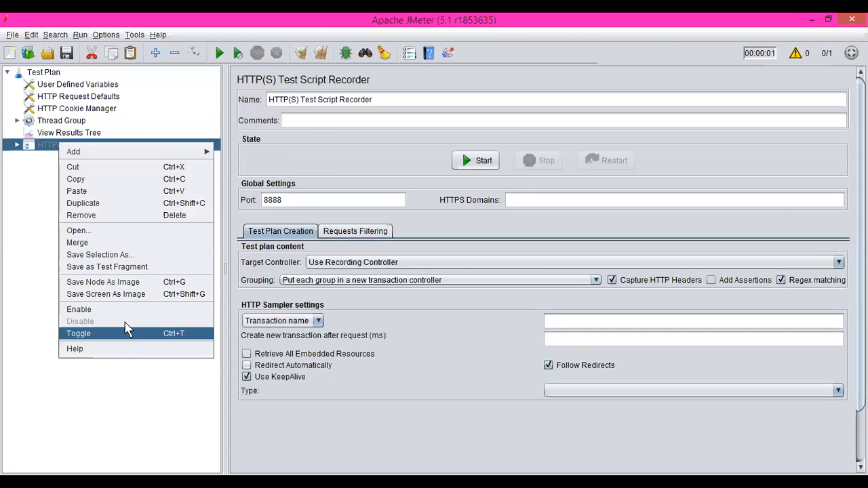
left_click(131, 315)
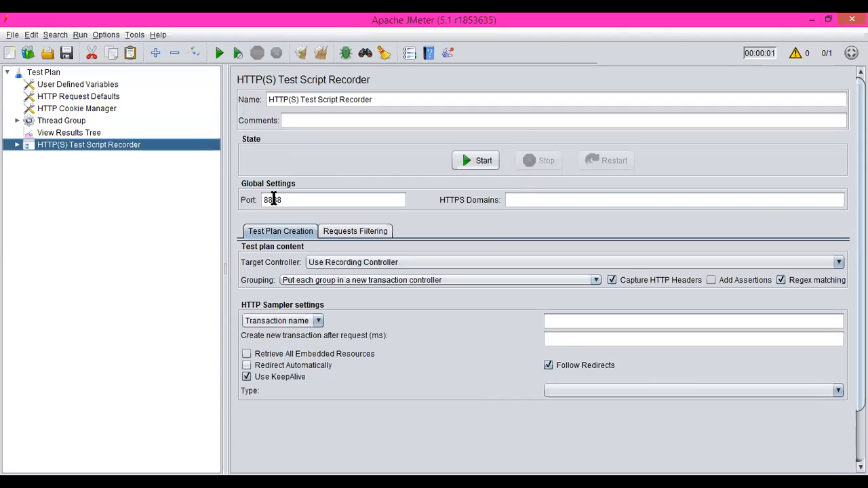
left_click(479, 160)
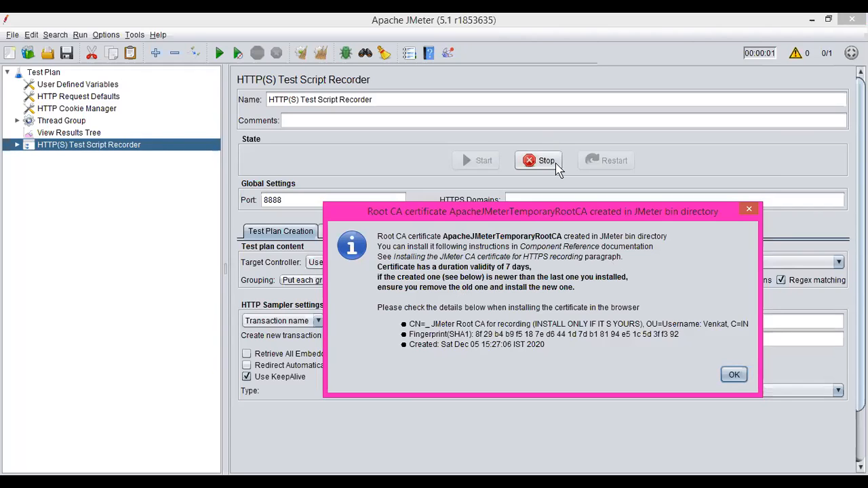
key("Return")
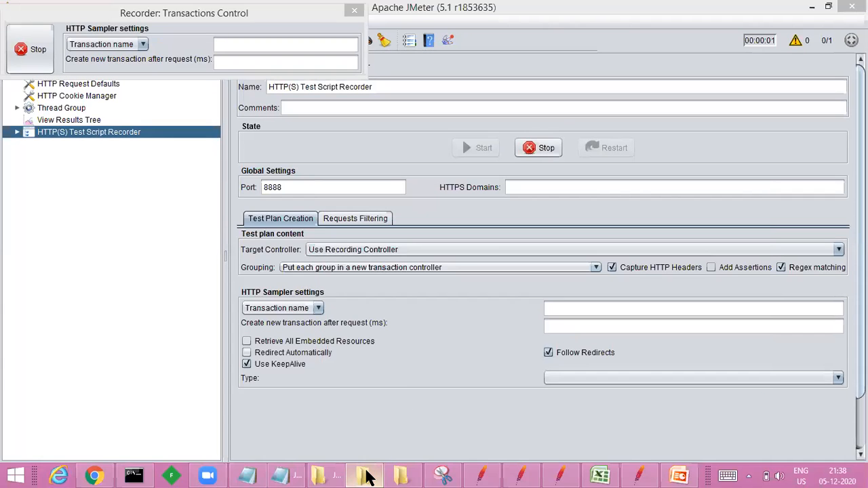
Step: Switch to File Explorer and select ApacheJMeterTemporaryRootCA.crt in the apache-jmeter-5.1 bin folder
left_click(367, 477)
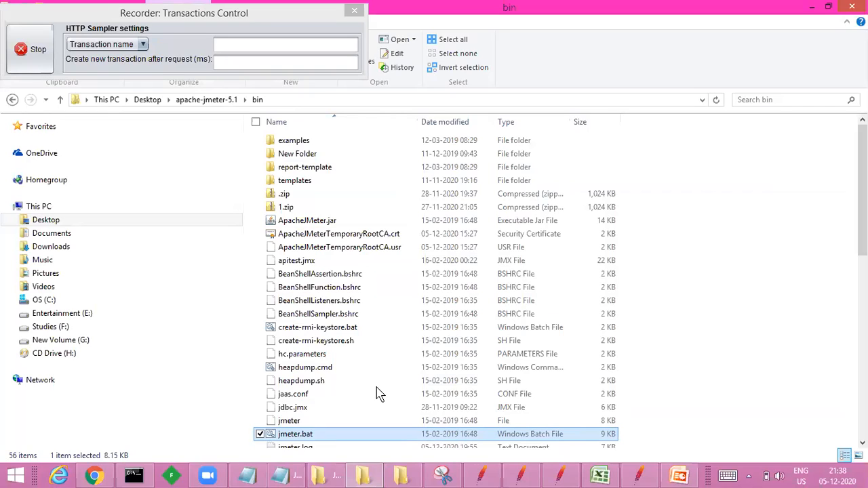
left_click(378, 240)
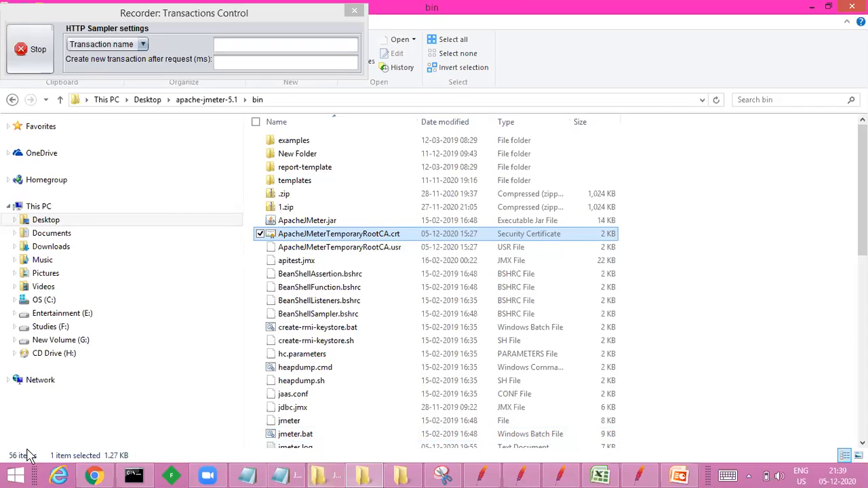
Step: Switch to Chrome, open its settings and search them for "cert"
left_click(96, 475)
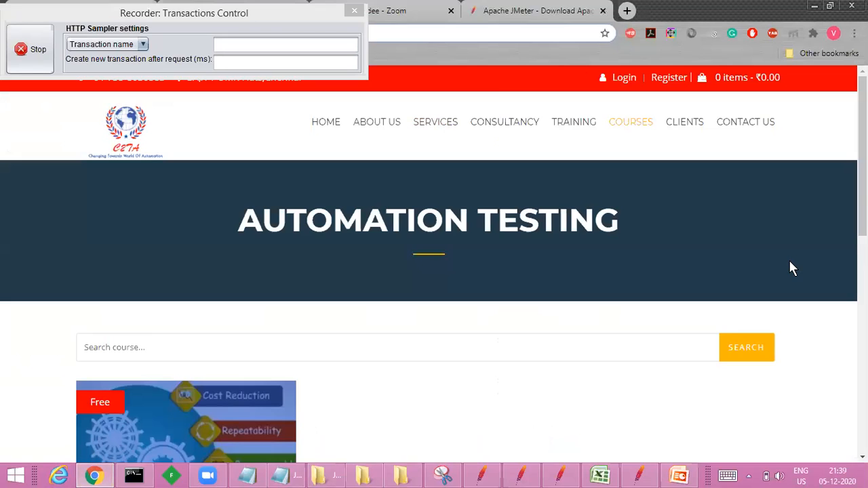
key("super+c")
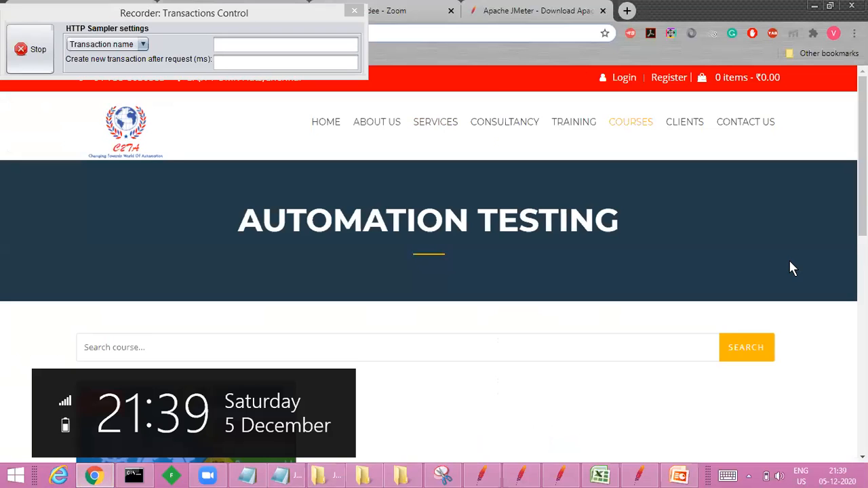
left_click(854, 34)
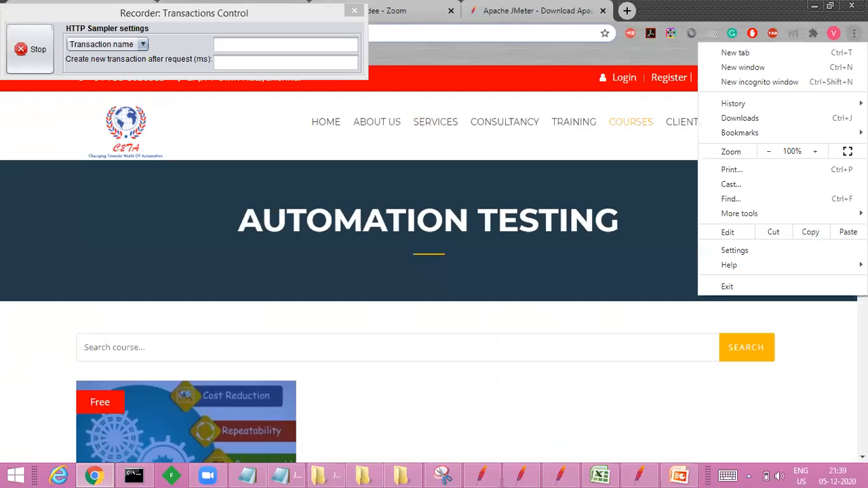
left_click(788, 253)
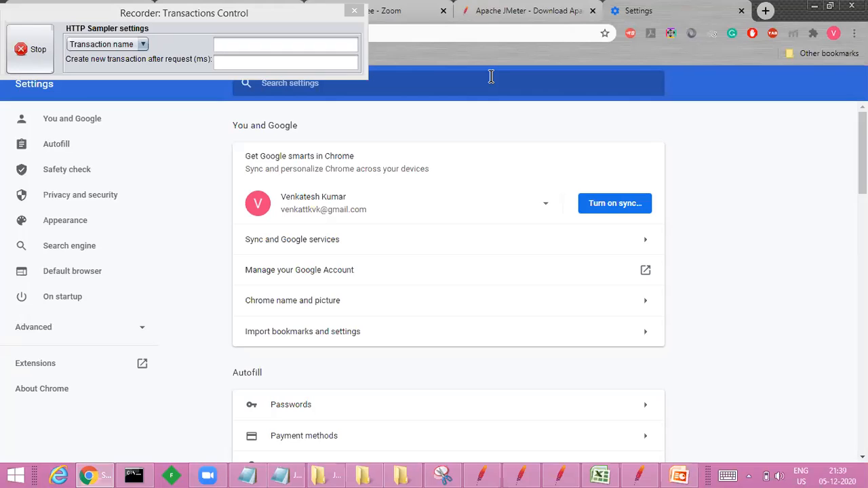
type("cert")
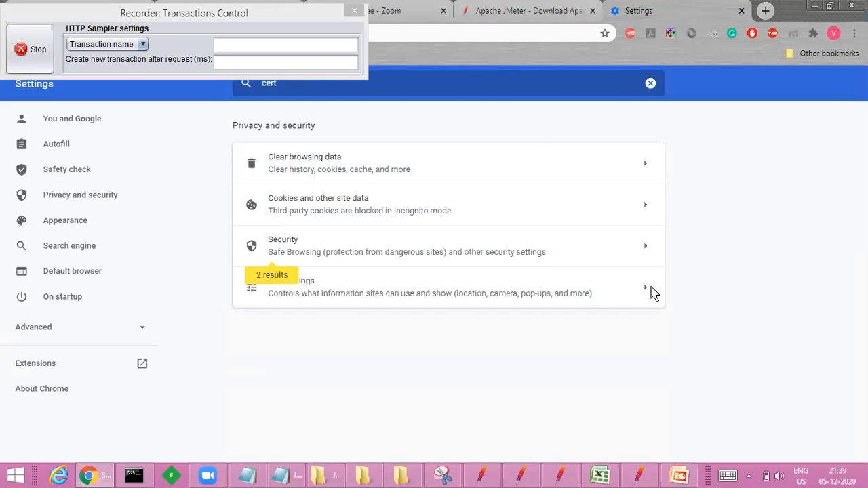
Step: Open Chrome's certificate manager from the Security settings and show the Trusted Root Certification Authorities, moving the recorder control out of the way
left_click(651, 238)
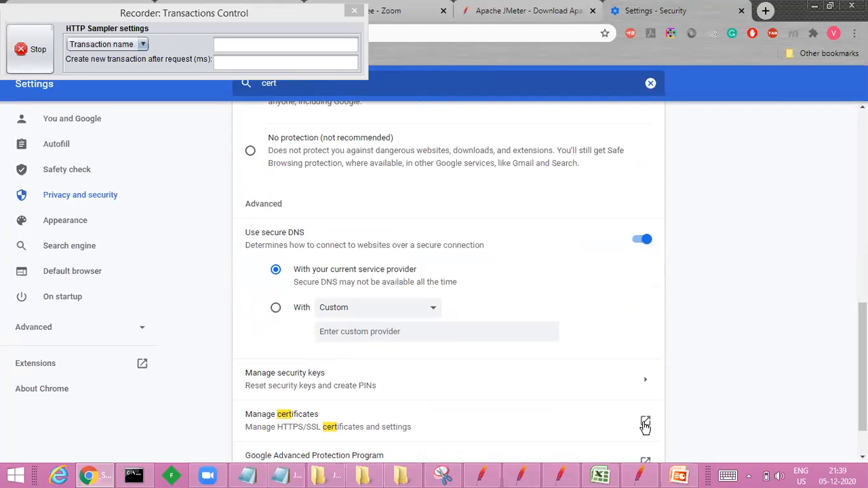
left_click(645, 424)
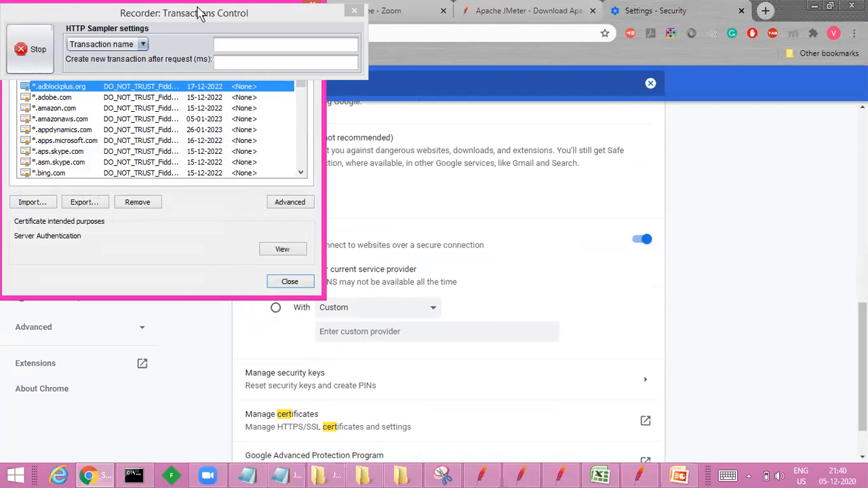
left_click_drag(206, 9, 569, 94)
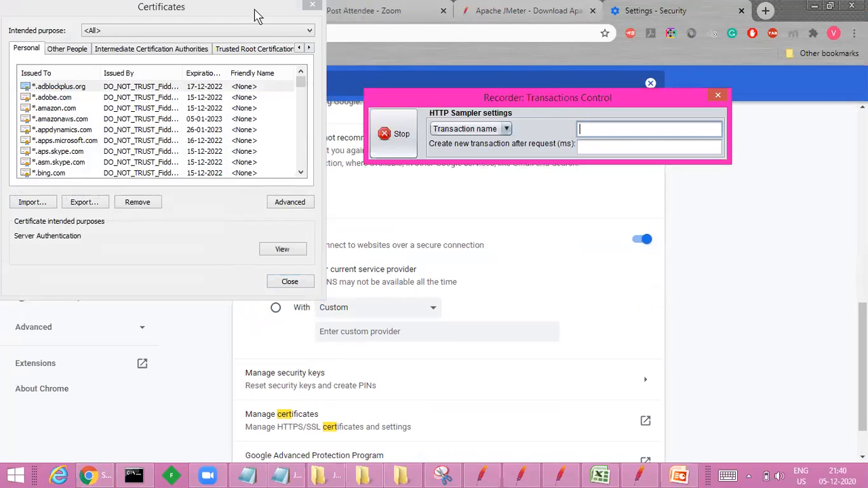
left_click(263, 50)
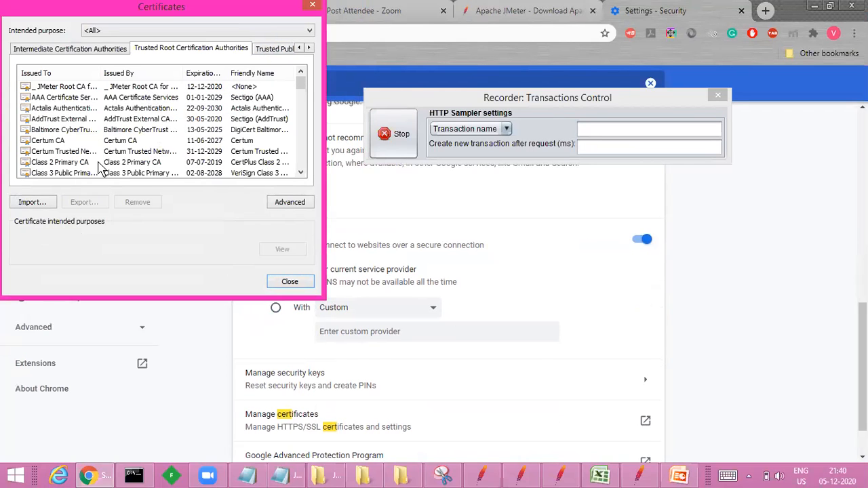
left_click(38, 205)
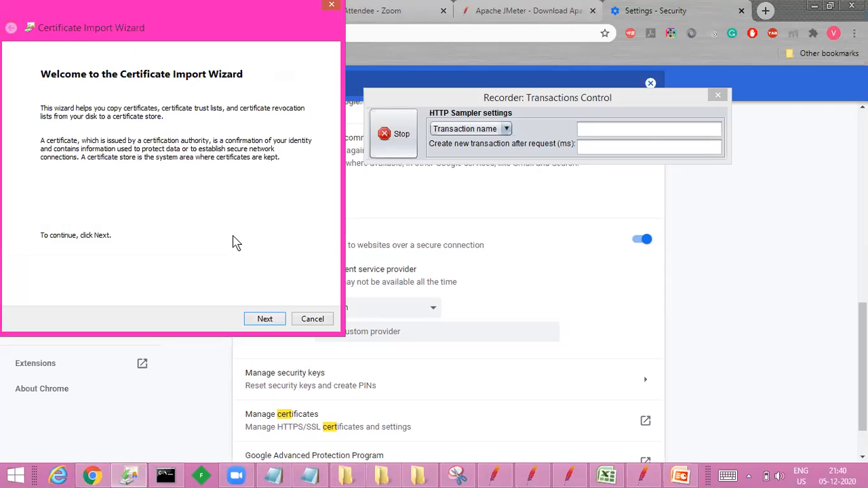
left_click(265, 320)
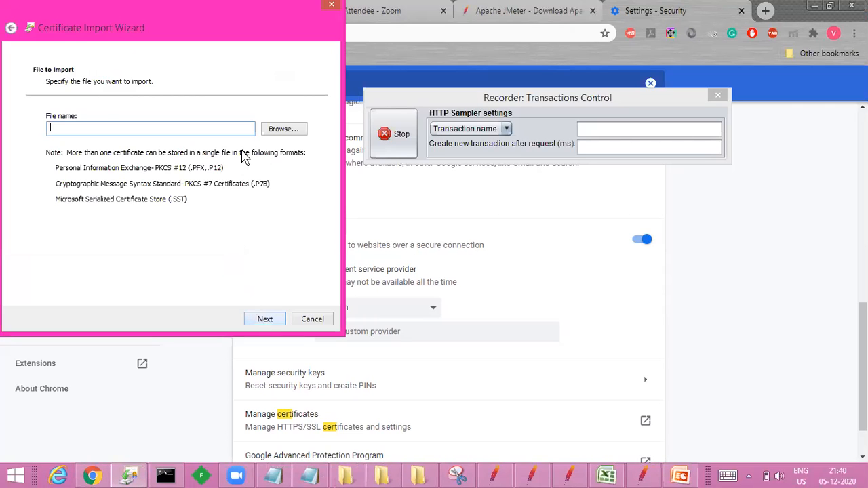
left_click(276, 130)
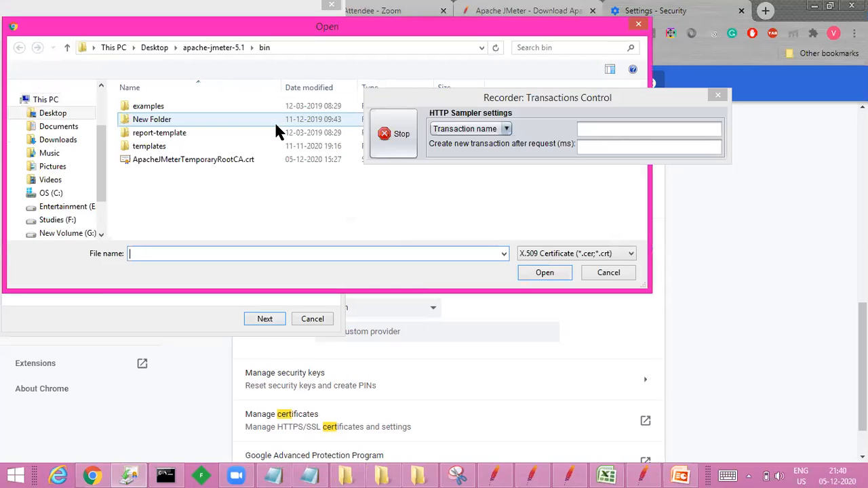
left_click(241, 163)
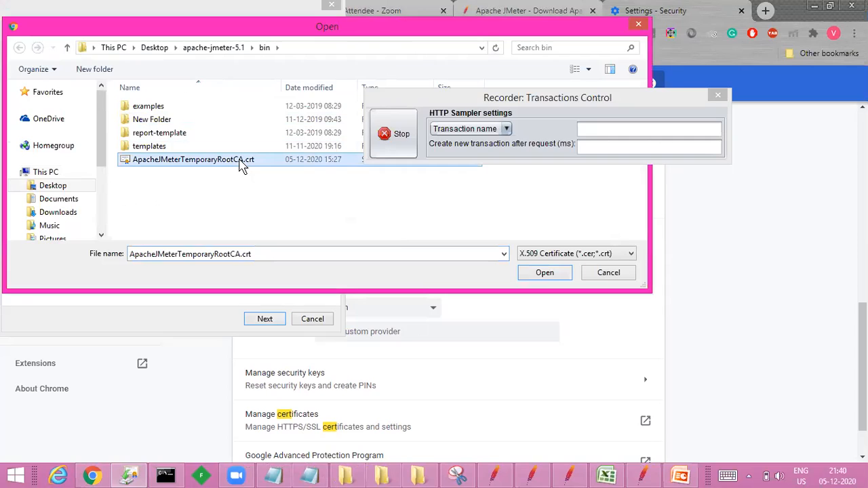
left_click(548, 284)
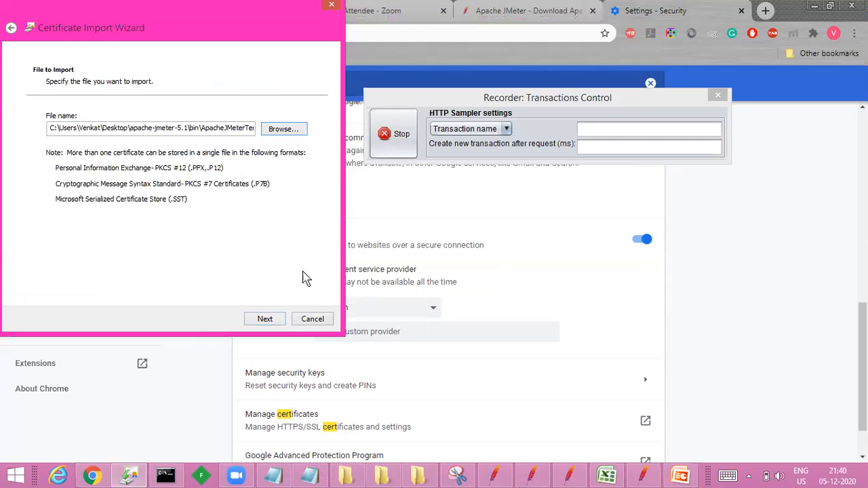
left_click(310, 319)
Step: Select the JMeter Root CA certificate, close the certificate manager and stop the recorder
left_click(99, 86)
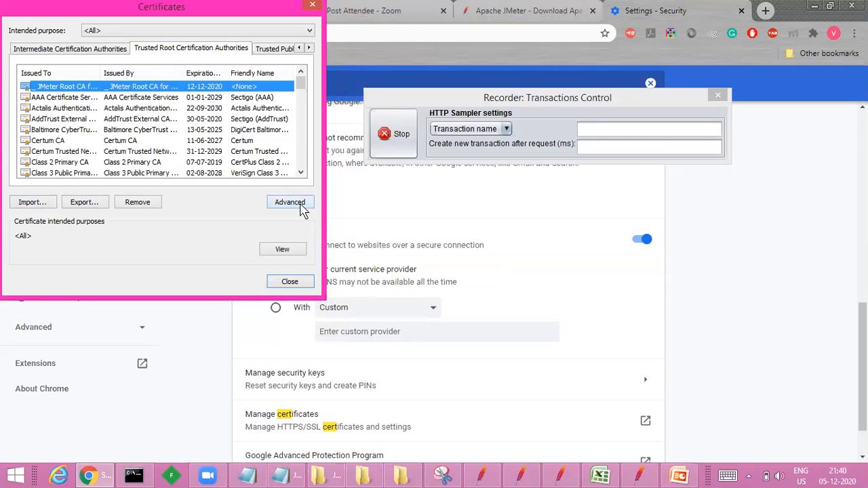
left_click(289, 282)
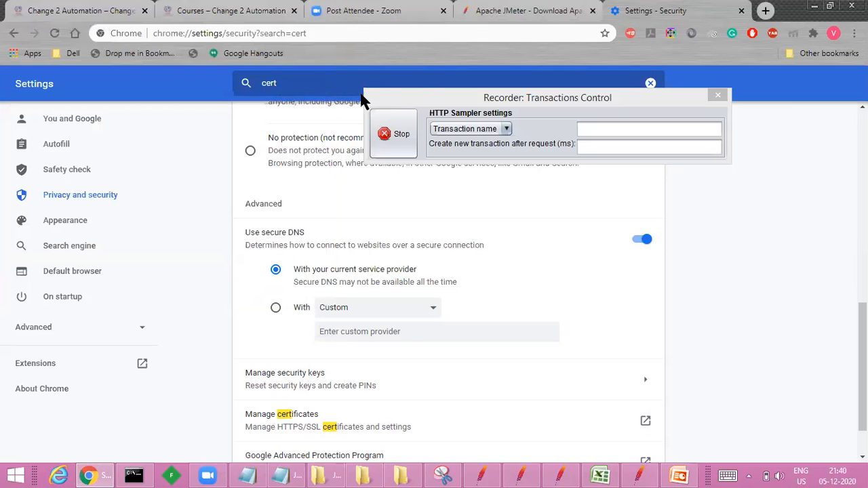
left_click(399, 138)
left_click(398, 137)
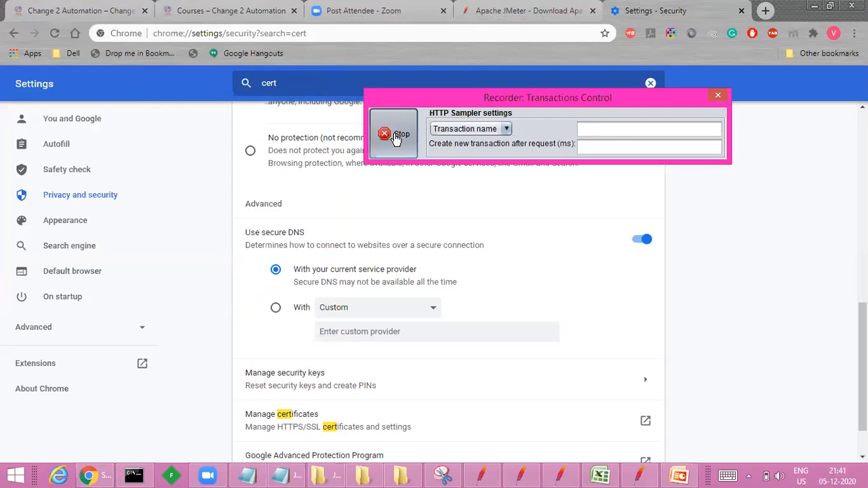
Step: Search the browser settings for "proxy" and open the computer's LAN proxy settings
left_click(324, 87)
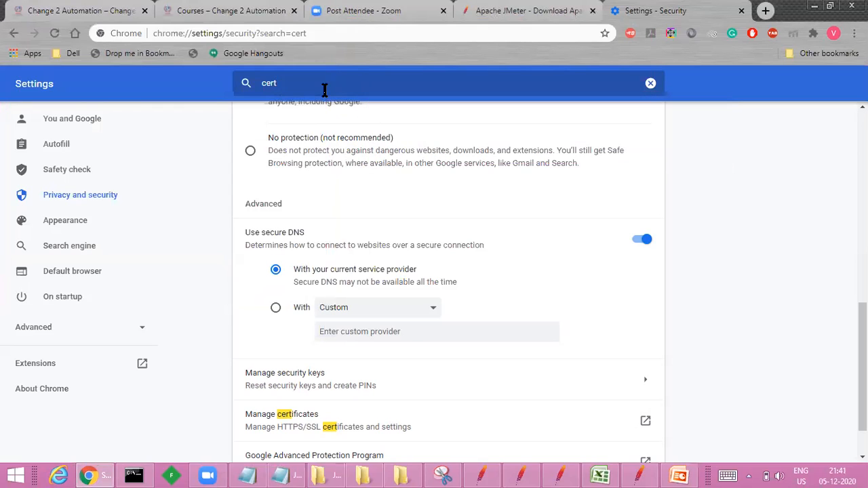
key("BackSpace")
key("BackSpace")
key("BackSpace")
key("BackSpace")
type("proxy")
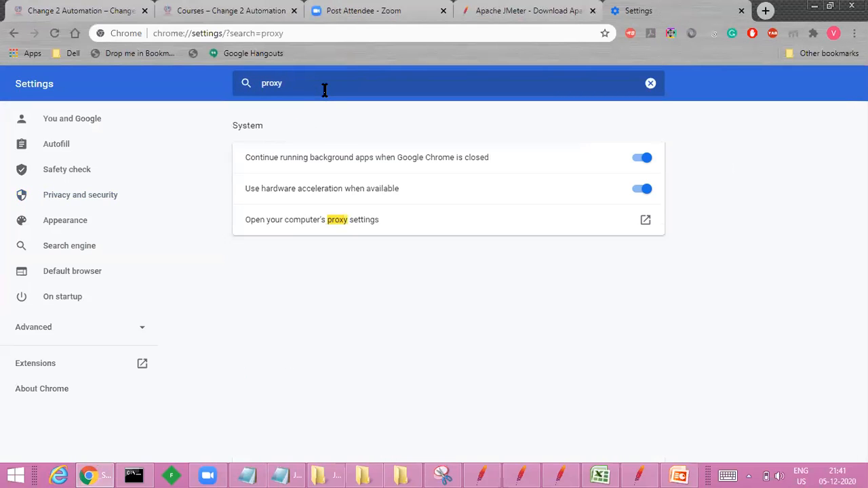
left_click(645, 221)
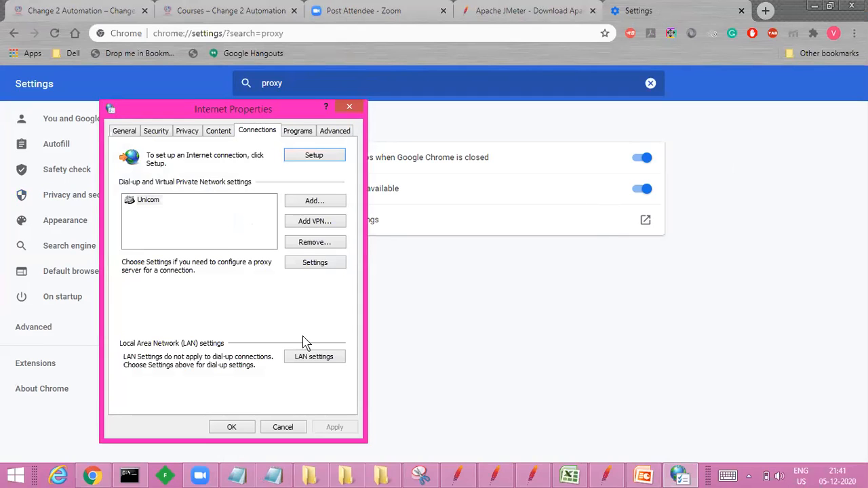
left_click(307, 358)
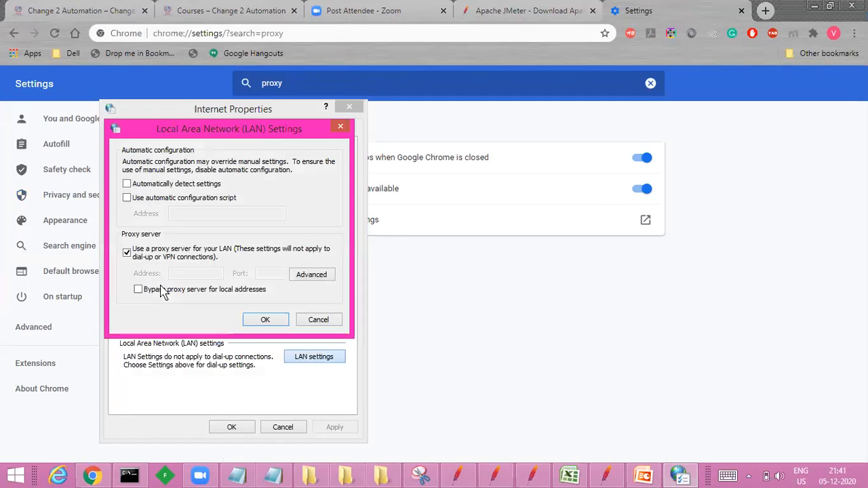
Step: Keep the LAN proxy server enabled with HTTP proxy address 192.168.5.1 and port 8888, and accept the proxy settings
left_click(127, 252)
left_click(127, 252)
left_click(127, 253)
left_click(297, 269)
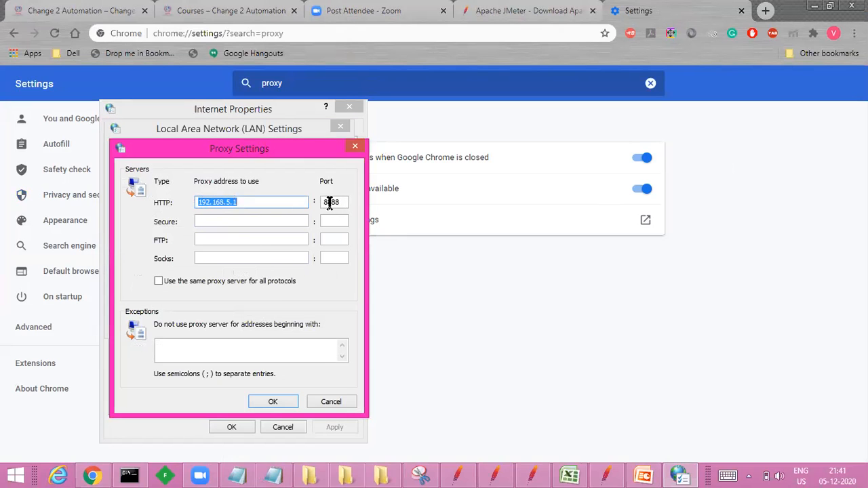
left_click_drag(327, 202, 340, 202)
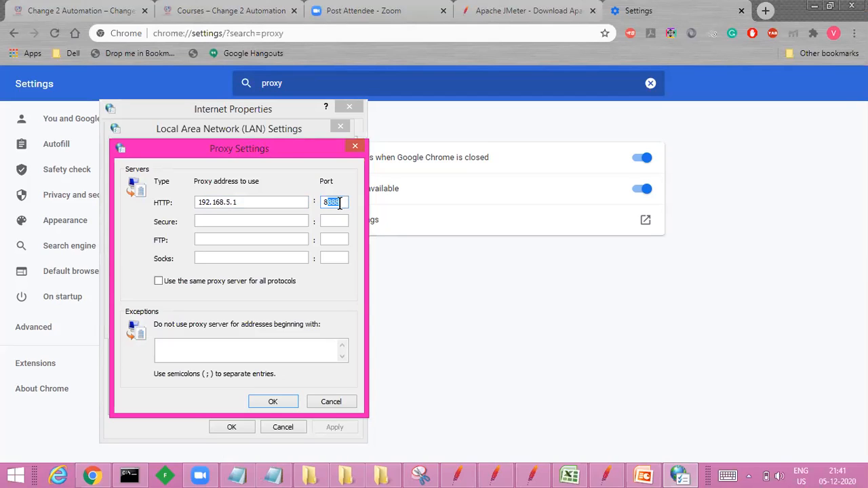
left_click_drag(244, 203, 198, 203)
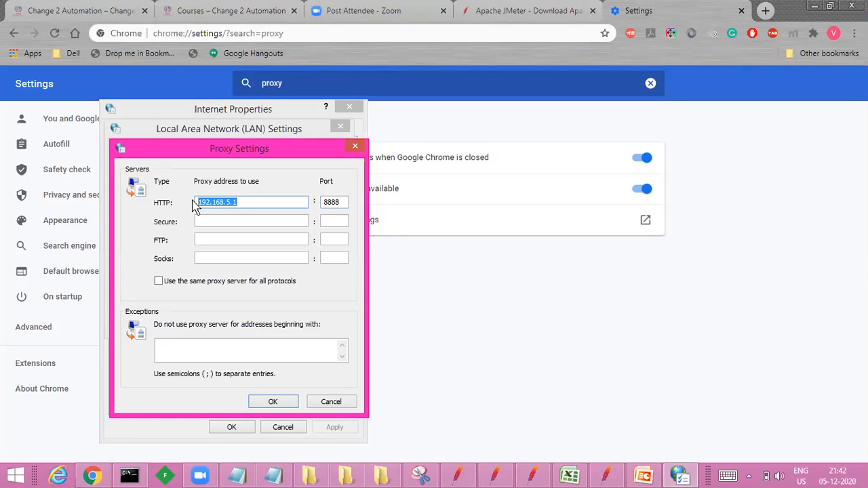
left_click(273, 402)
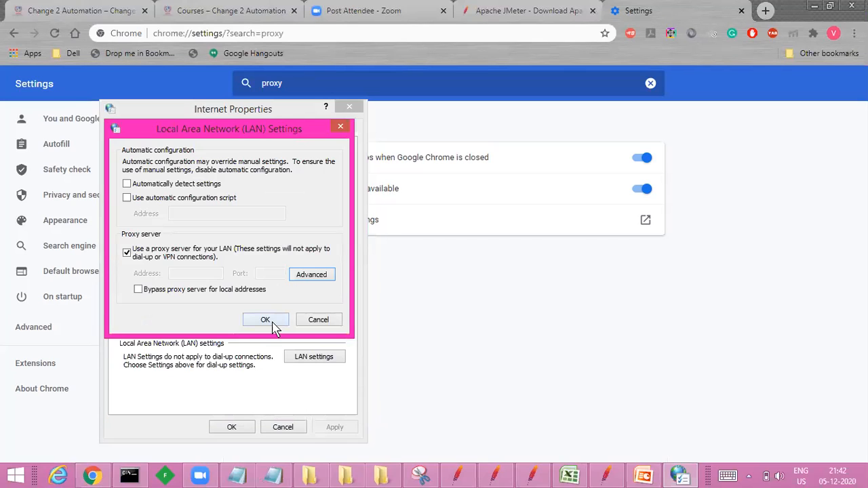
left_click(273, 326)
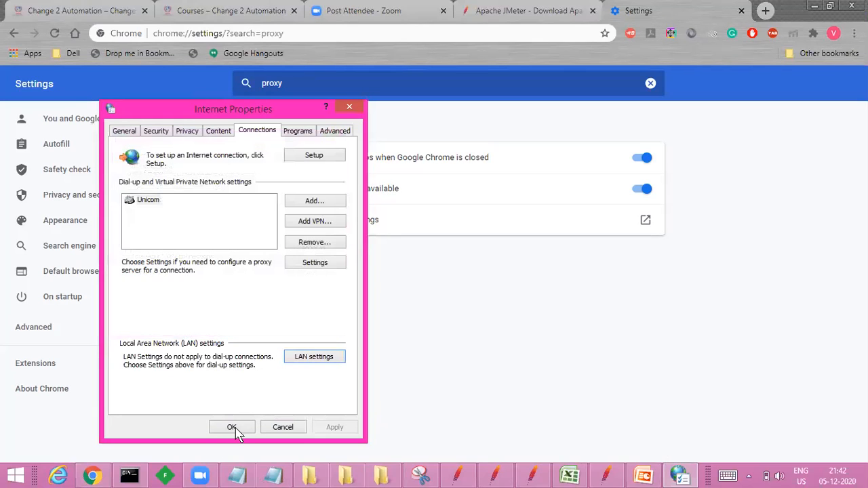
left_click(232, 428)
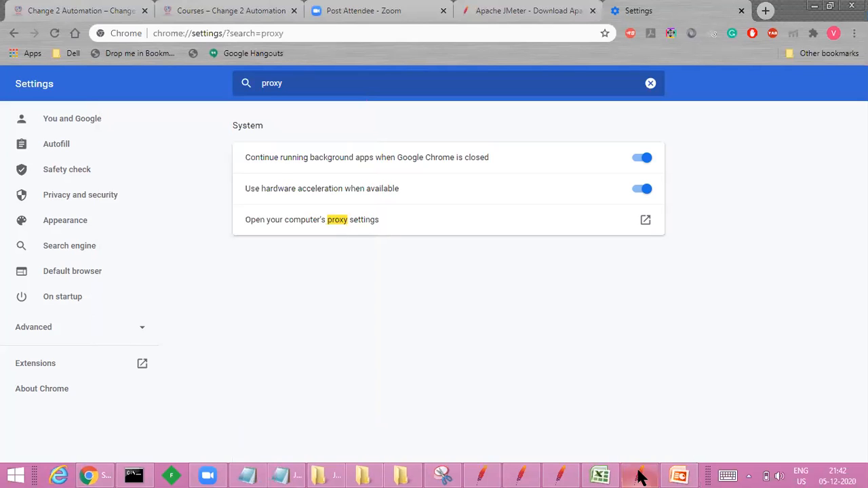
Step: Switch to JMeter and start the HTTP(S) Test Script Recorder on port 8888, acknowledging the root CA certificate notice
left_click(640, 476)
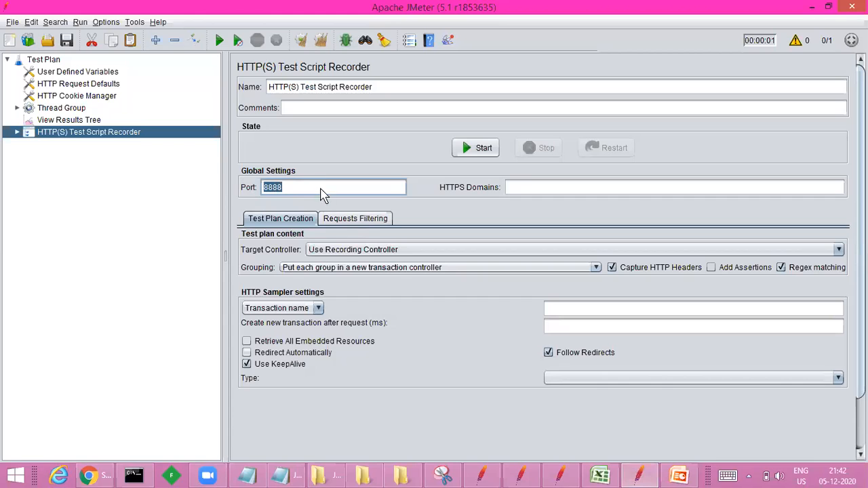
left_click(475, 149)
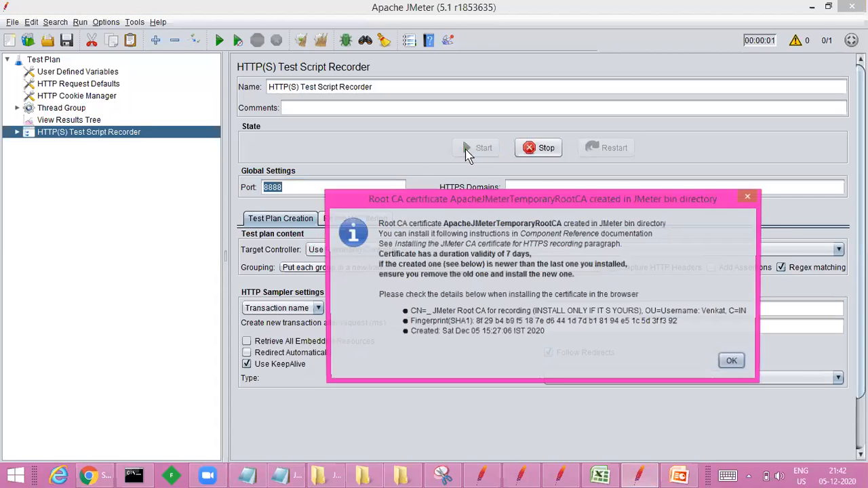
left_click(739, 362)
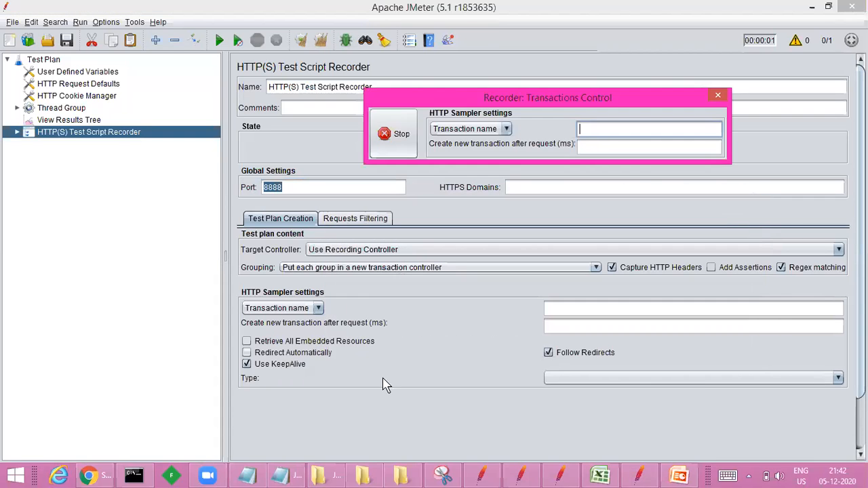
Step: Switch to Chrome, restore its window to a smaller size and move the recorder control below the search field
left_click(88, 476)
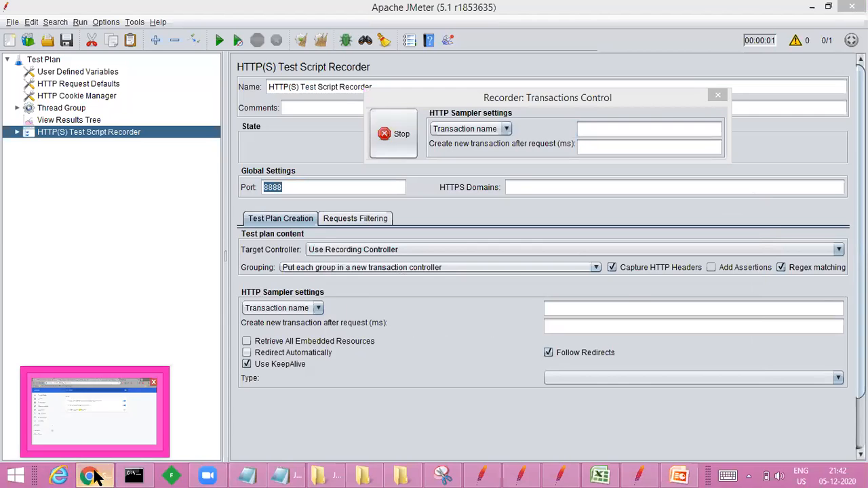
left_click(95, 412)
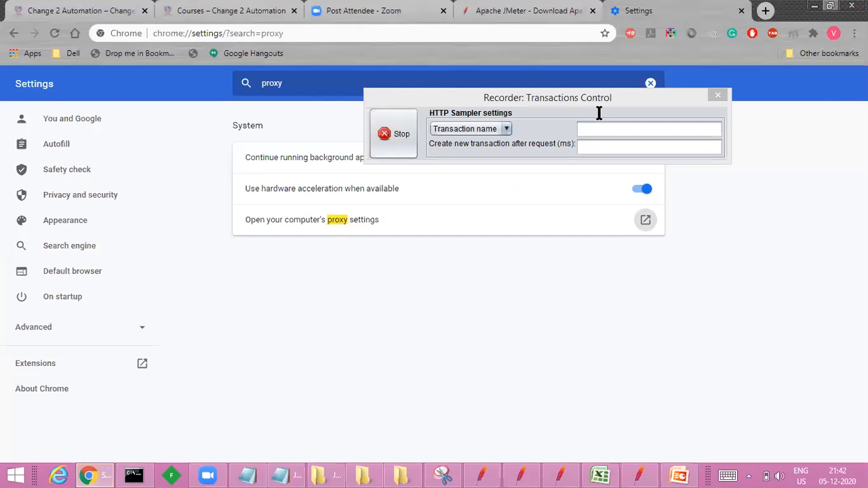
left_click(830, 7)
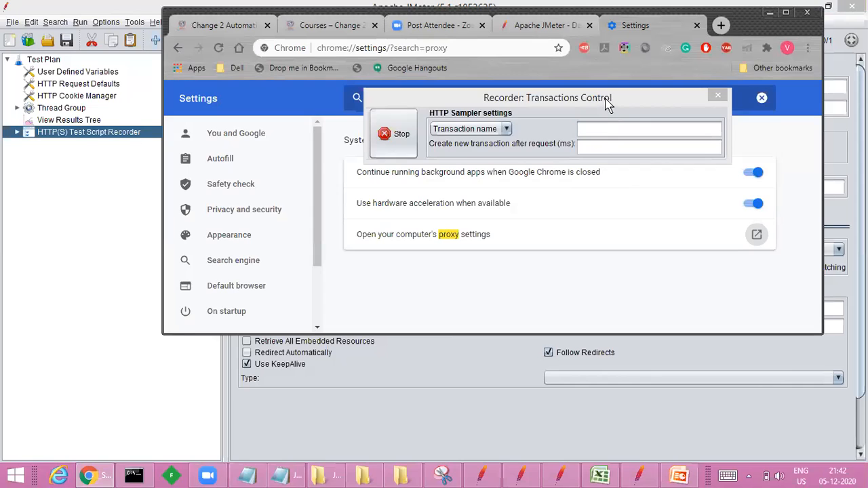
left_click_drag(607, 107, 645, 217)
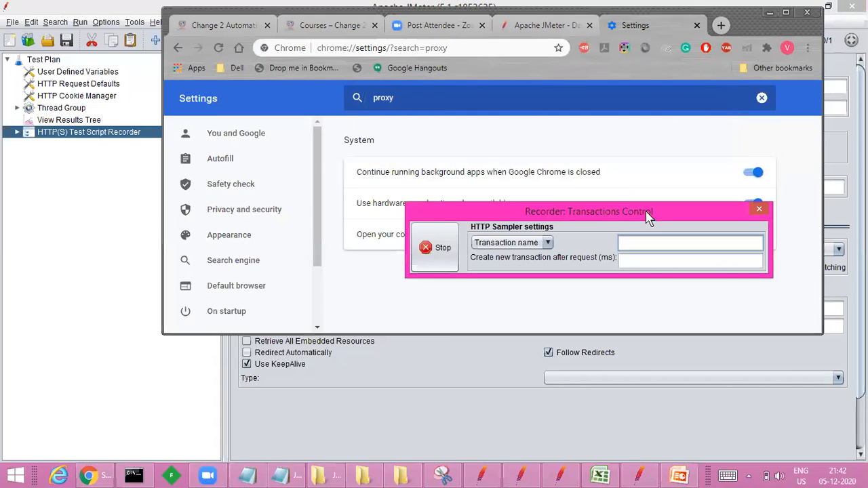
Step: Load c2ta.co.in in a new tab, maximize the browser window and resubmit the address while recording
left_click(727, 38)
left_click(726, 33)
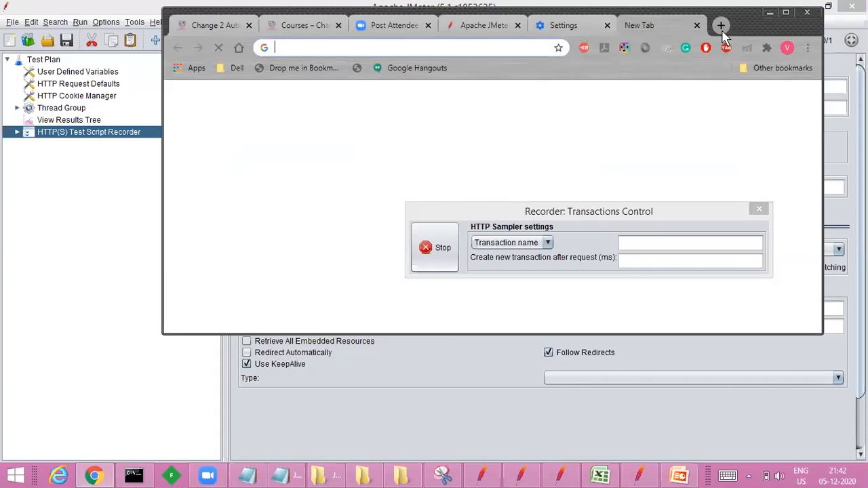
type("c2ta")
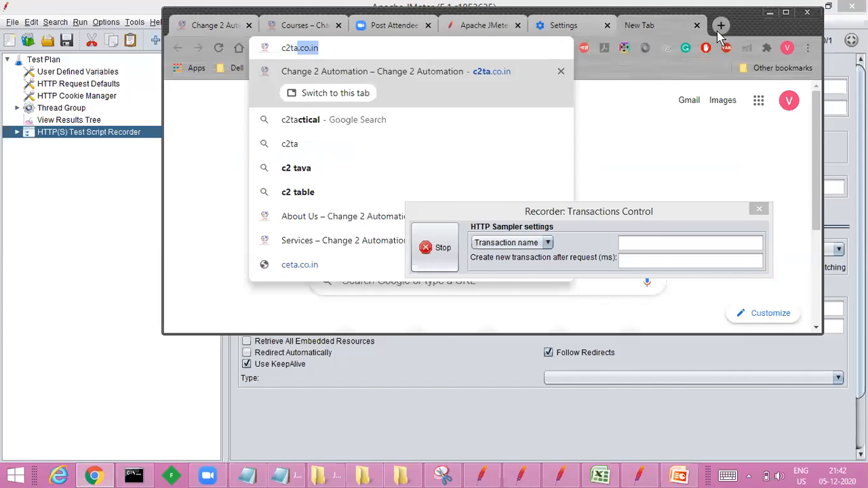
type(".c")
type(".in")
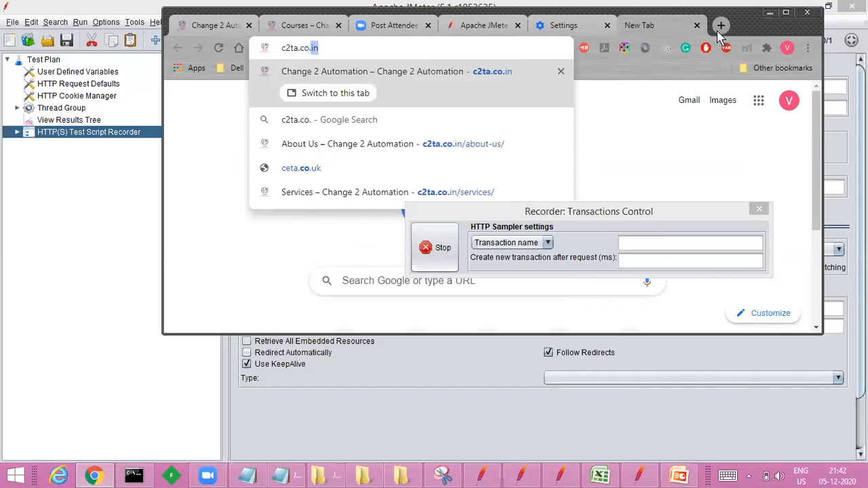
key("Return")
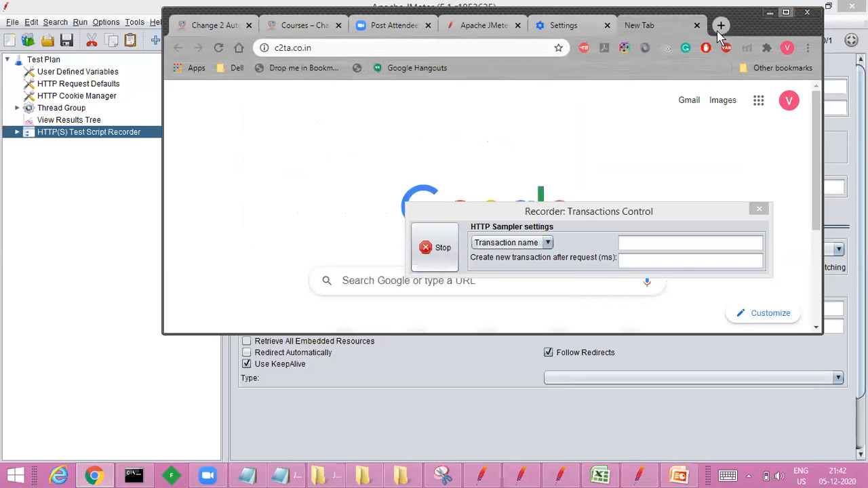
double_click(718, 31)
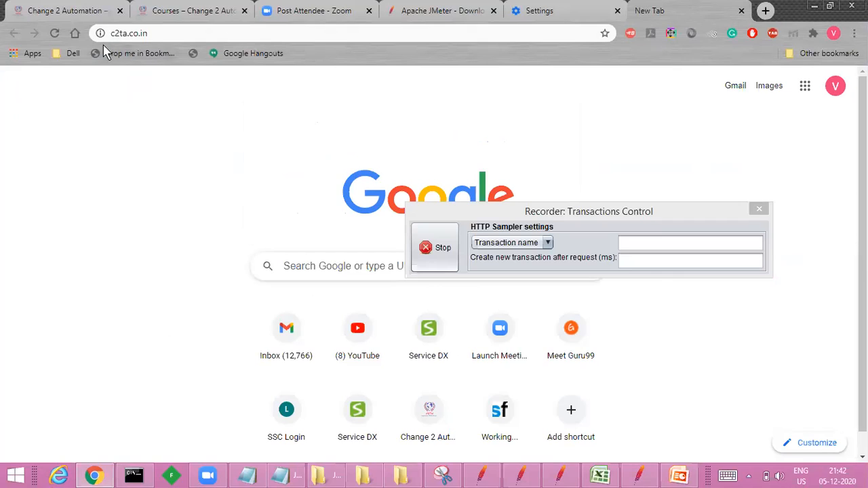
left_click(161, 31)
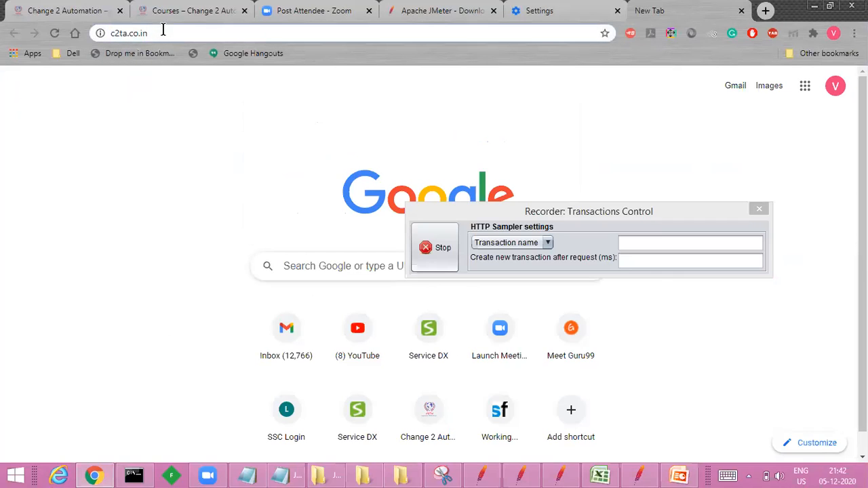
key("Return")
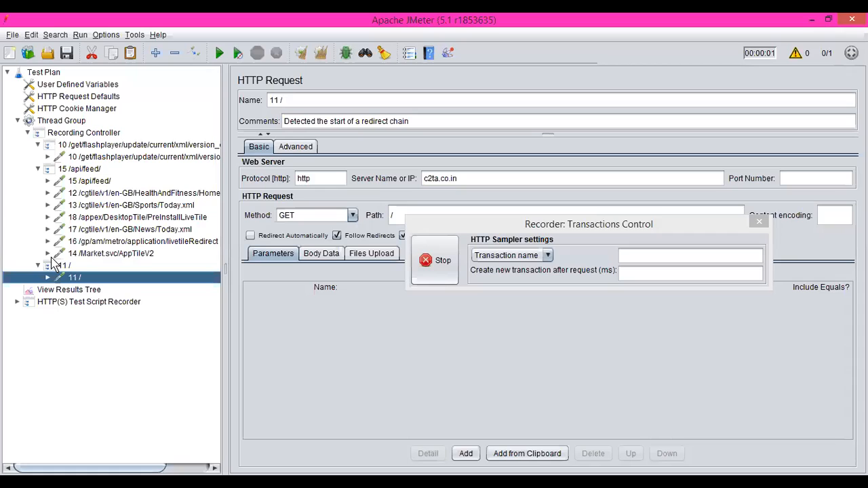
Step: Examine the transactions recorded under the Recording Controller in JMeter, including the server name of the "11 /" request
left_click(29, 134)
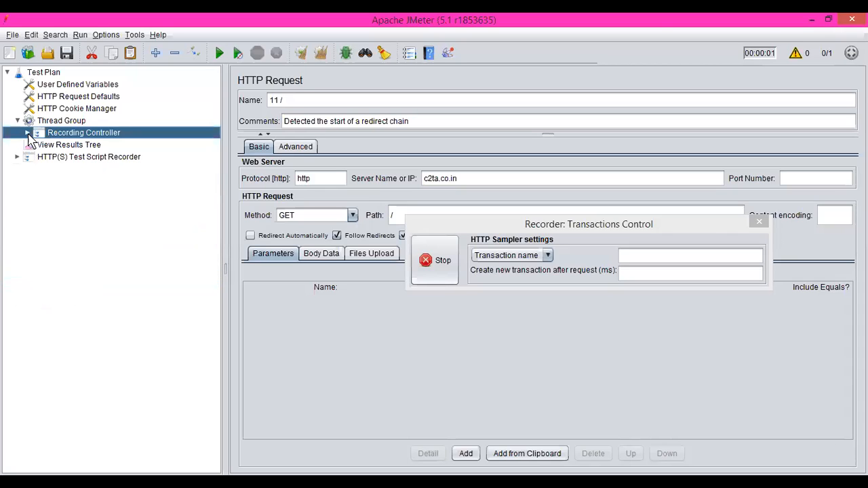
left_click(75, 146)
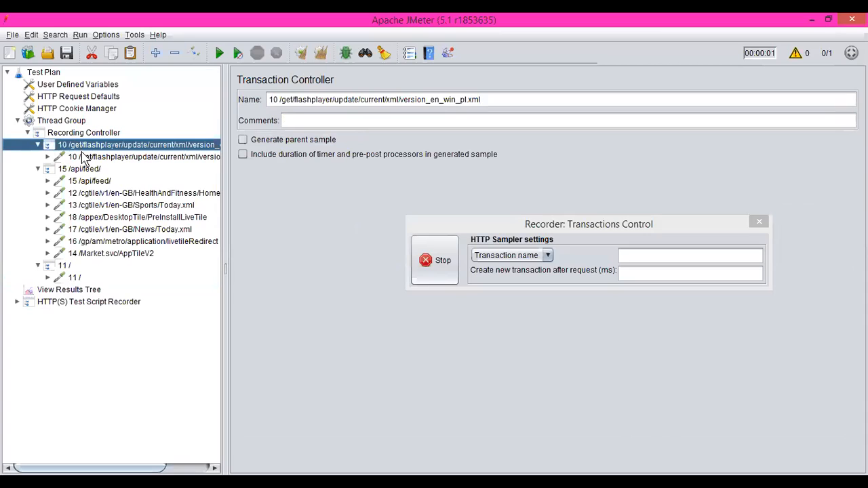
left_click(85, 157)
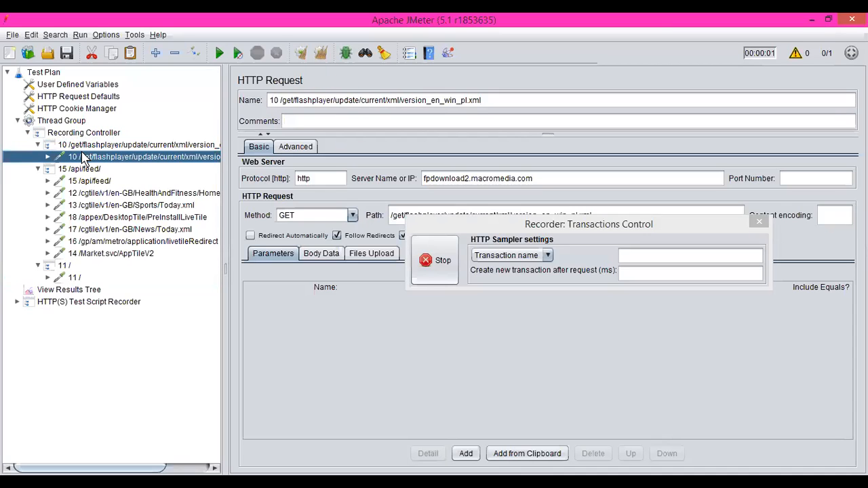
left_click(85, 169)
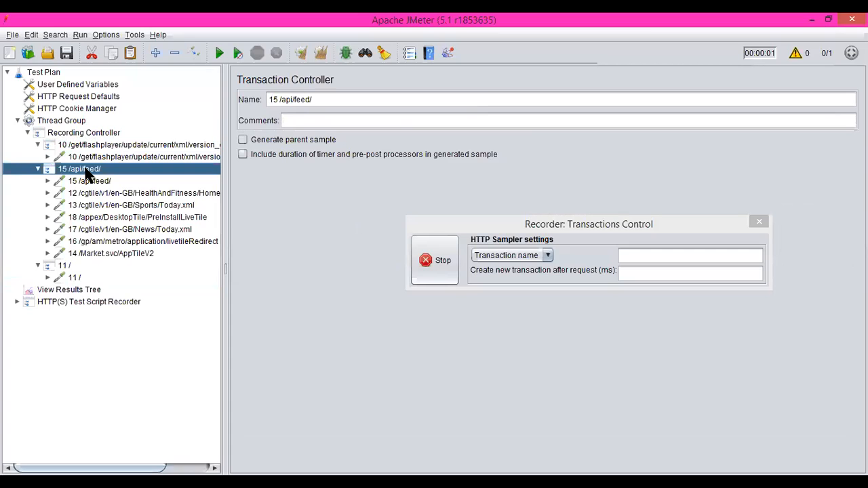
left_click(102, 217)
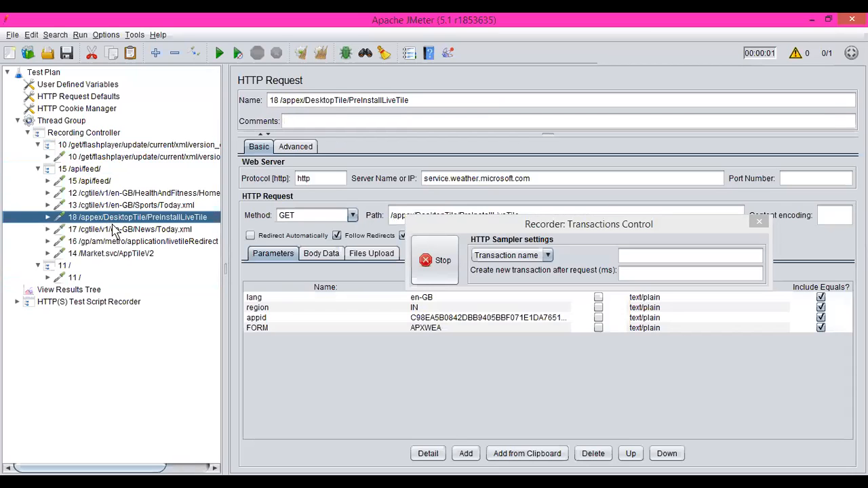
left_click(60, 268)
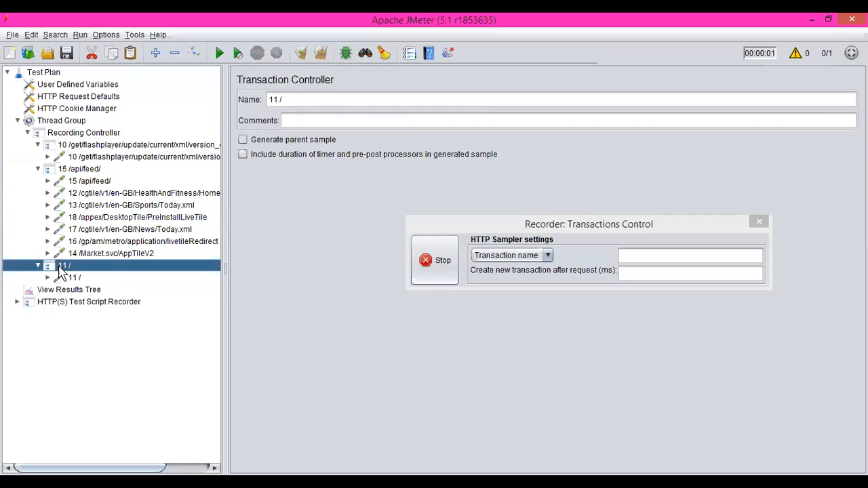
left_click(68, 280)
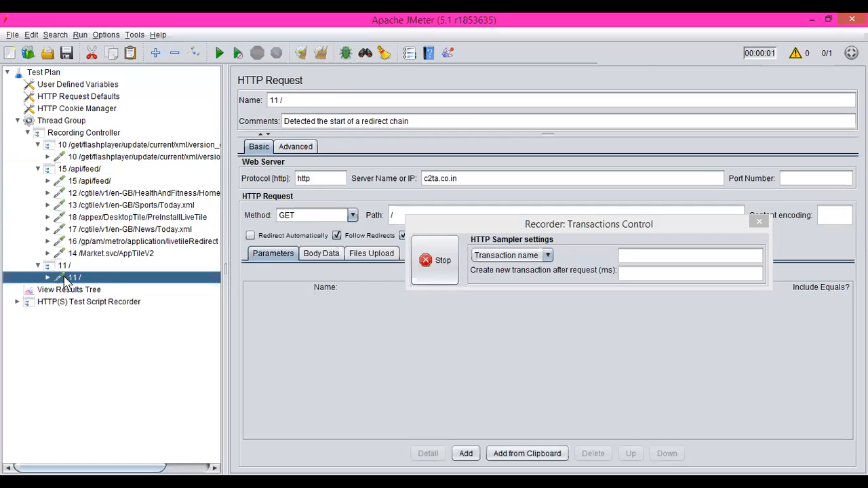
left_click(471, 179)
left_click_drag(471, 179, 410, 189)
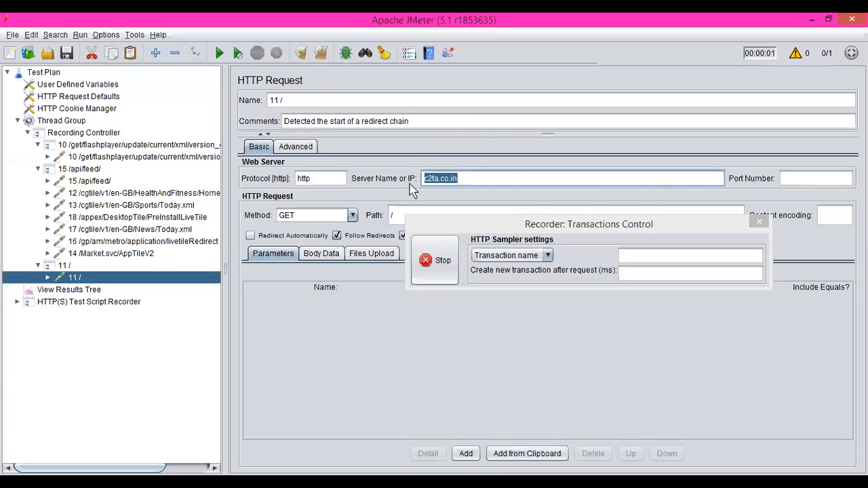
Step: Stop the recorder and remove the flashplayer and "15 /api/feed/" transactions from the Recording Controller
left_click(439, 271)
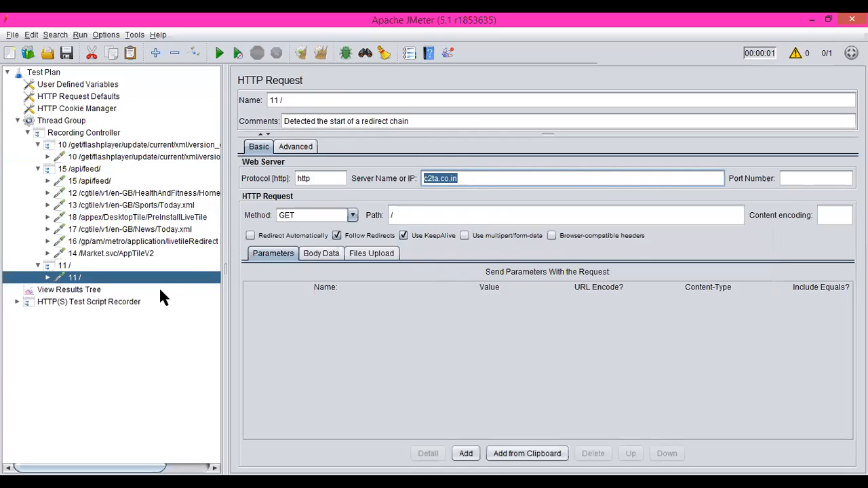
left_click(74, 146)
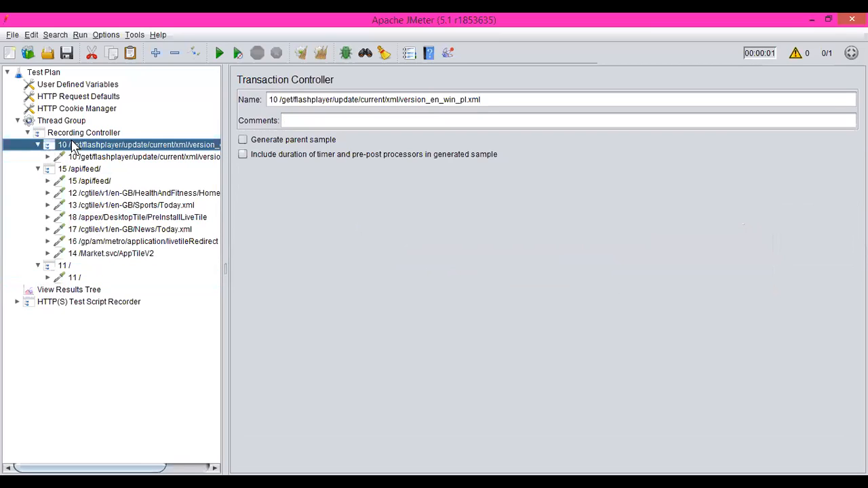
right_click(75, 148)
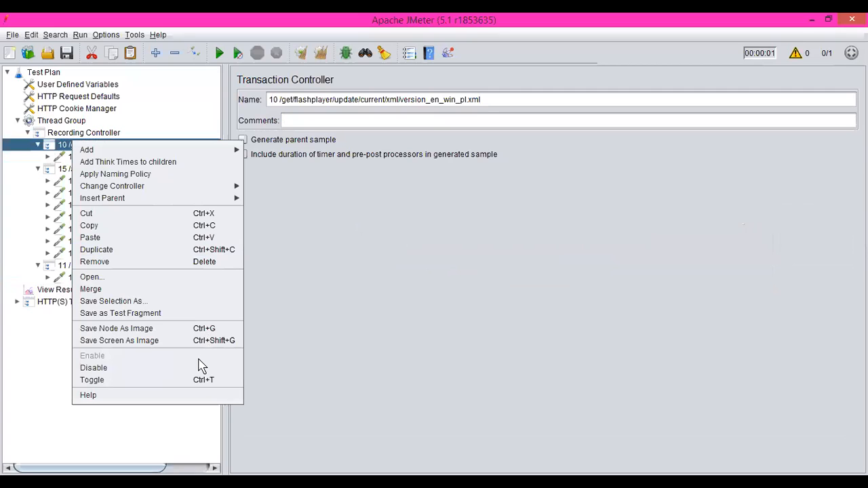
left_click(122, 262)
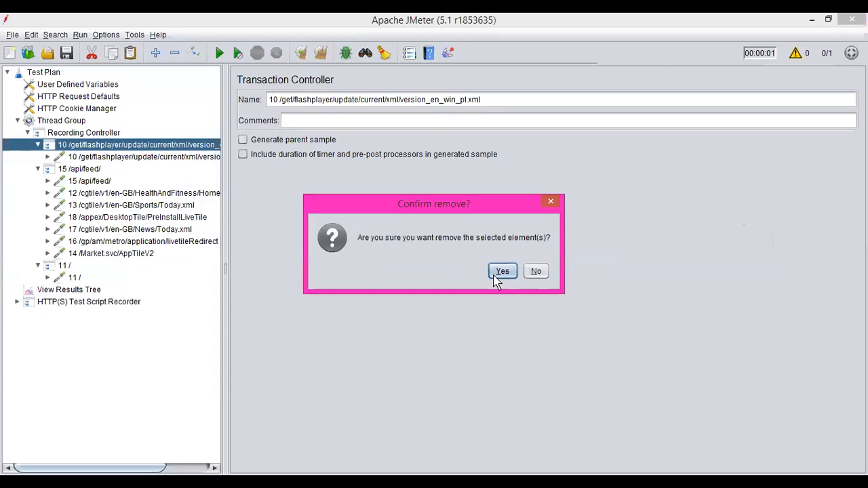
key("Return")
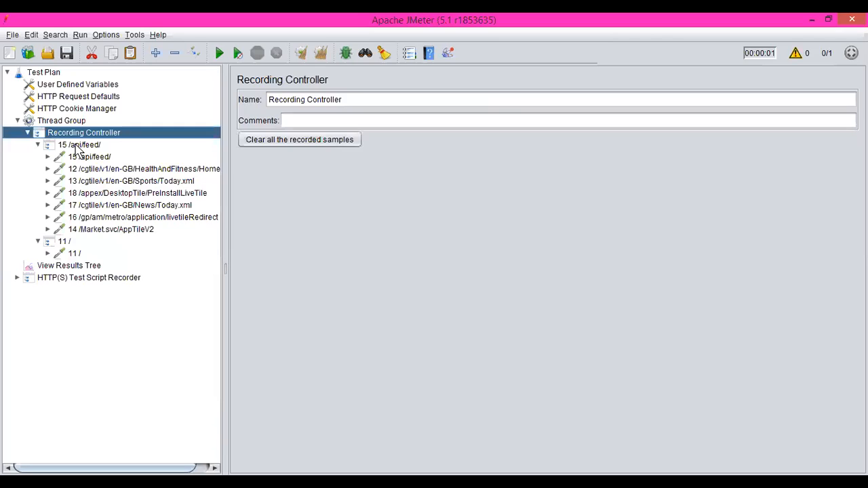
left_click(76, 146)
right_click(76, 145)
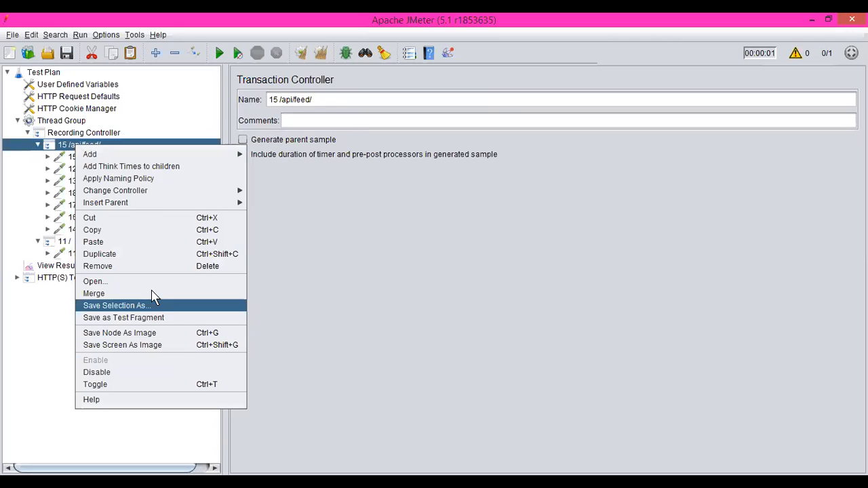
left_click(128, 268)
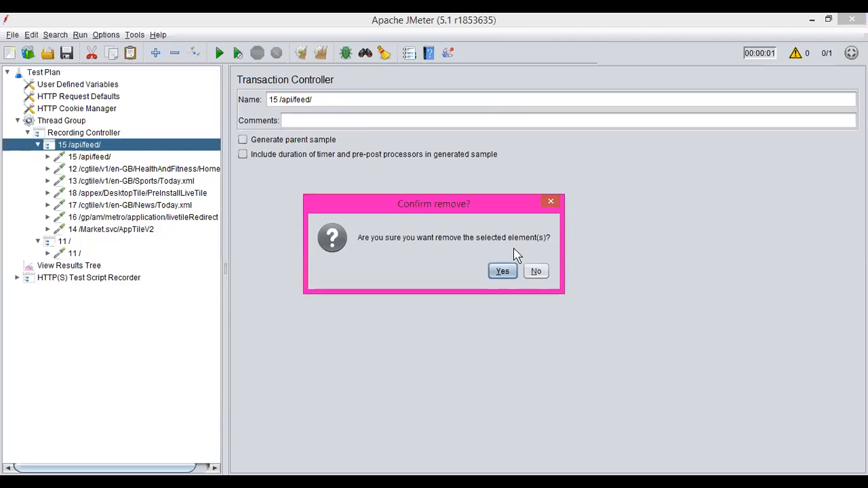
left_click(503, 272)
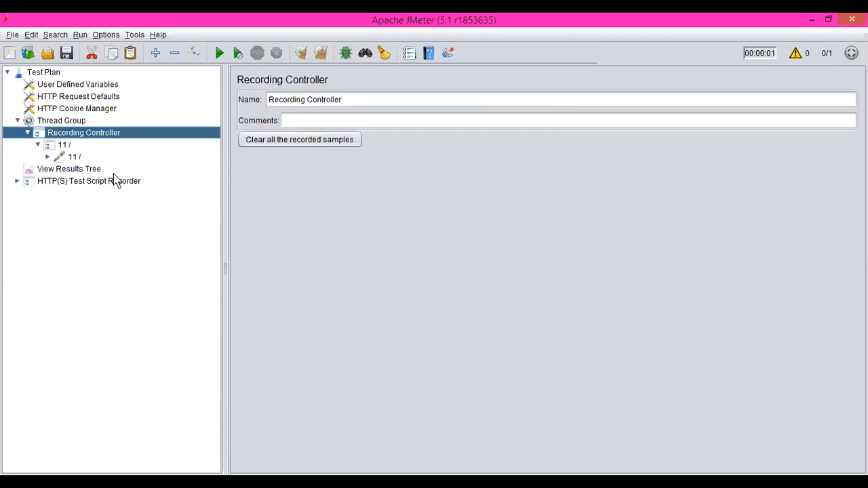
Step: Review the remaining "11 /" transaction, its HTTP request and the headers stored in its HTTP Header Manager
left_click(73, 169)
left_click(65, 146)
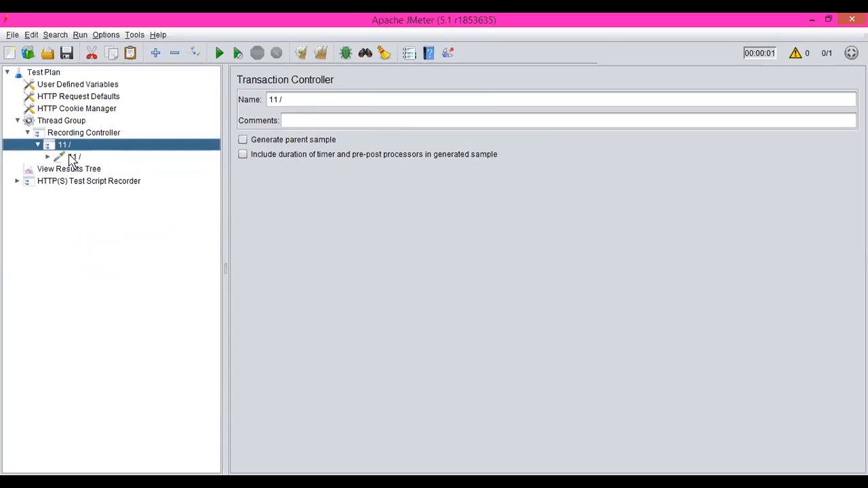
left_click(74, 157)
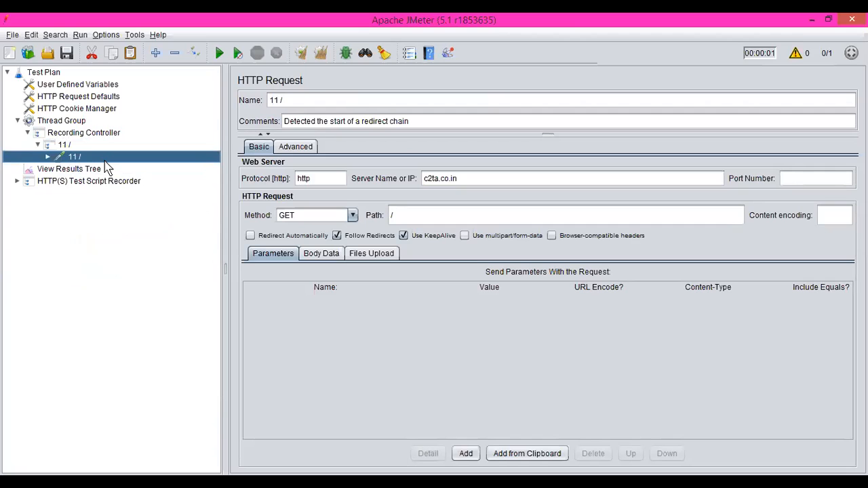
left_click(48, 160)
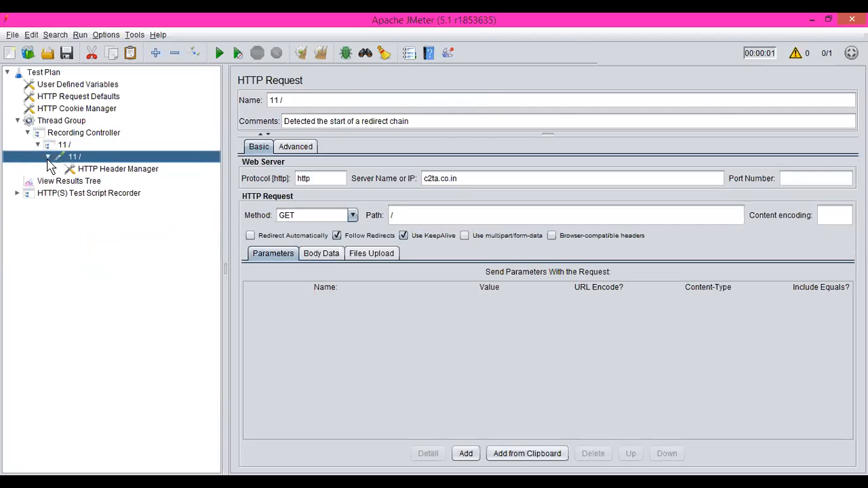
left_click(107, 170)
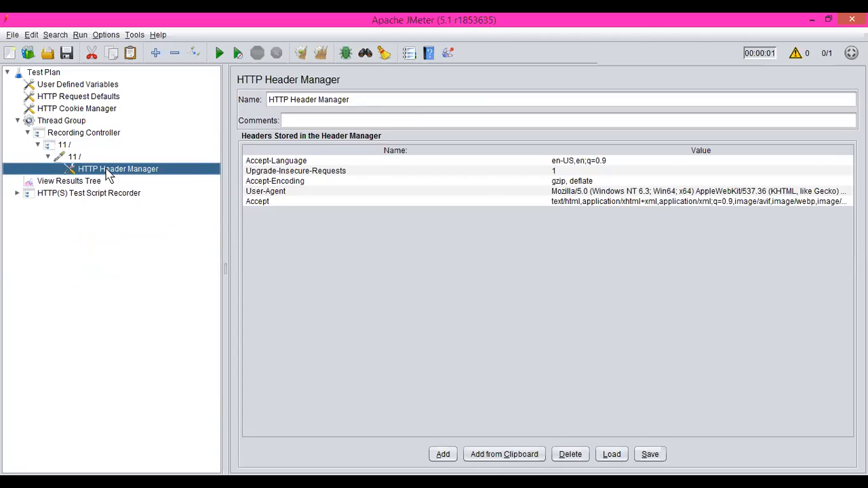
Step: Run the test plan from View Results Tree without saving it, appending the results to the existing recording.xml file
left_click(80, 181)
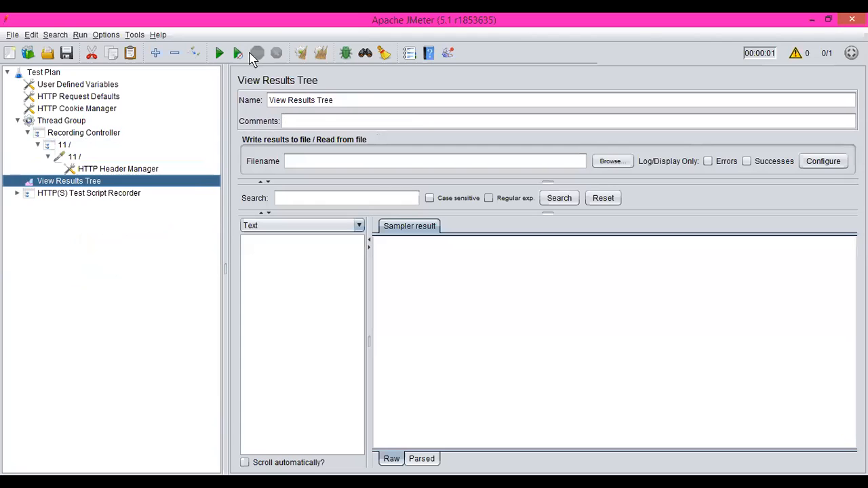
left_click(215, 57)
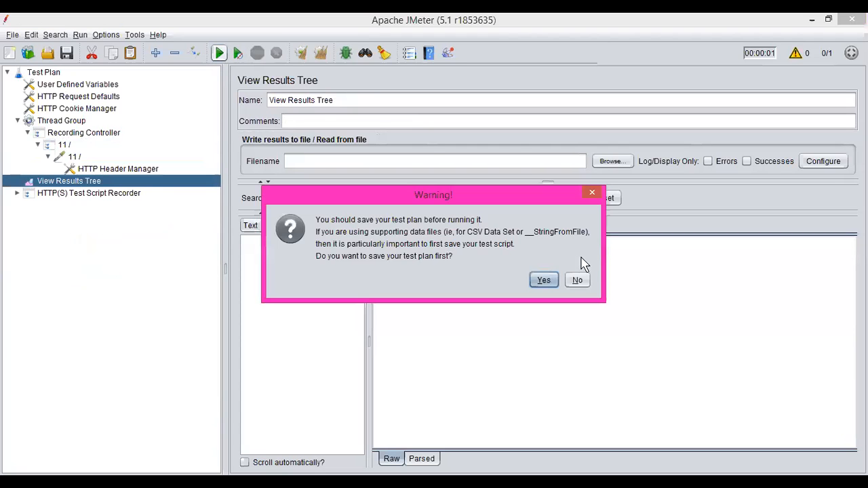
left_click(578, 280)
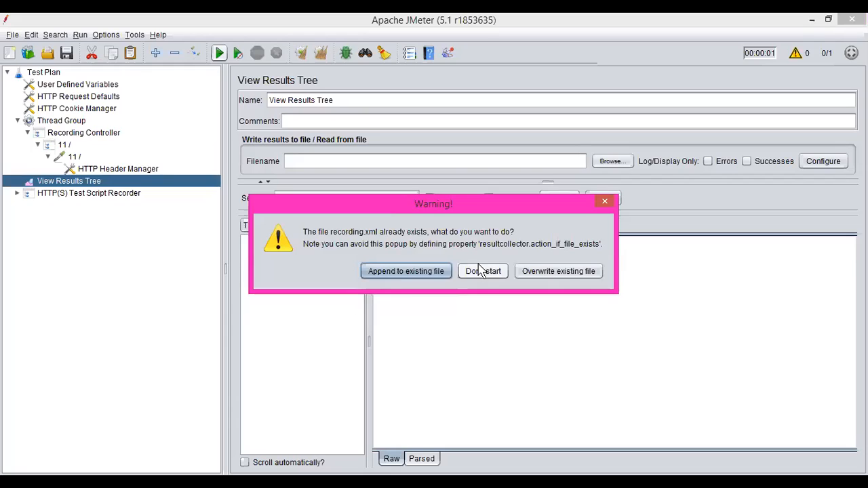
left_click(407, 274)
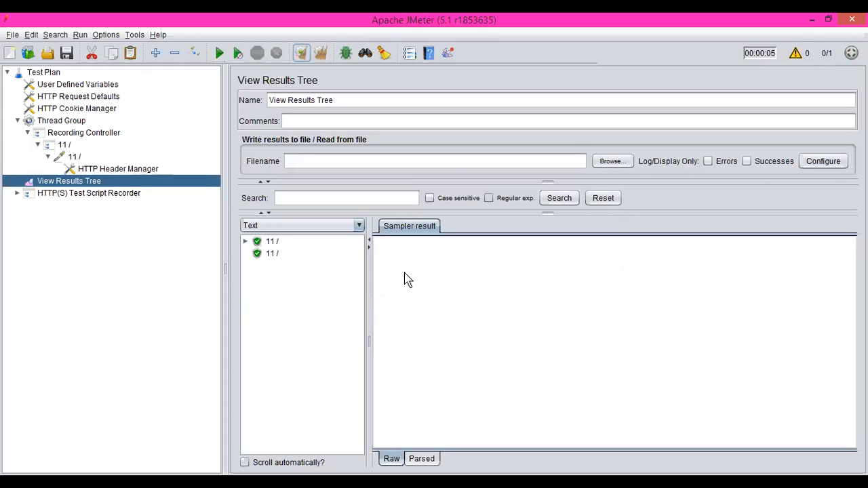
Step: Inspect the sampler results, request body and response data of the "11 /" samples in View Results Tree
left_click(271, 243)
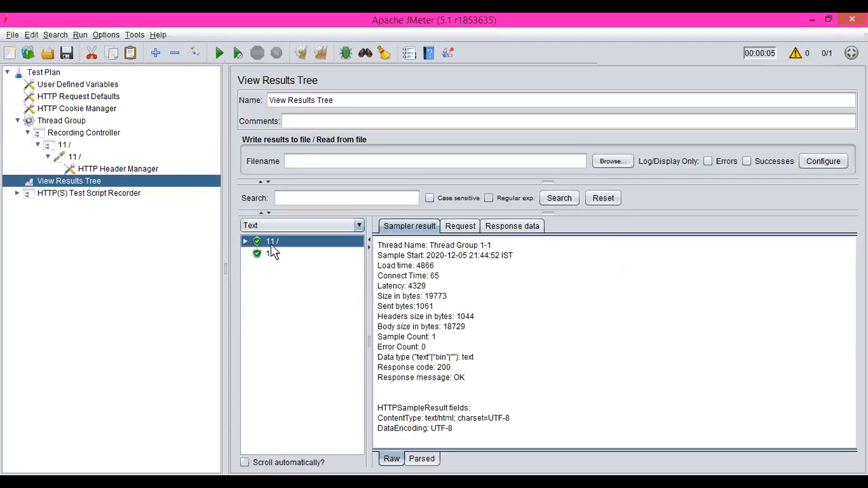
left_click(273, 252)
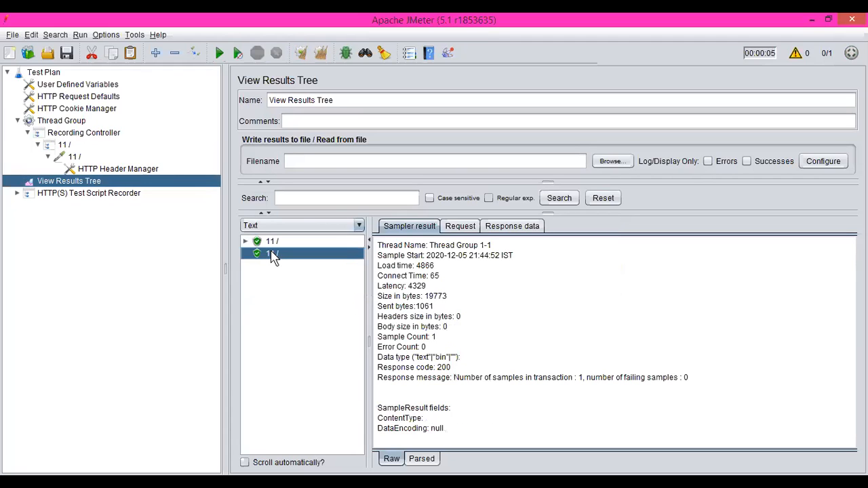
left_click(462, 229)
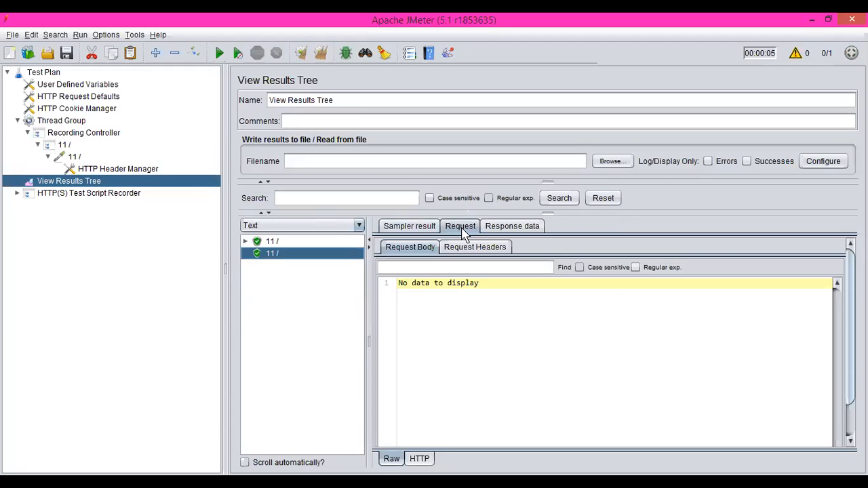
left_click(273, 242)
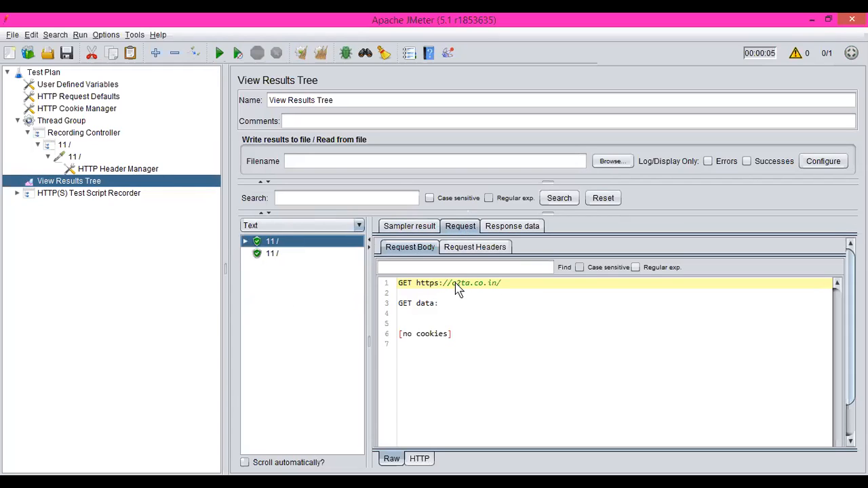
left_click_drag(455, 285, 506, 286)
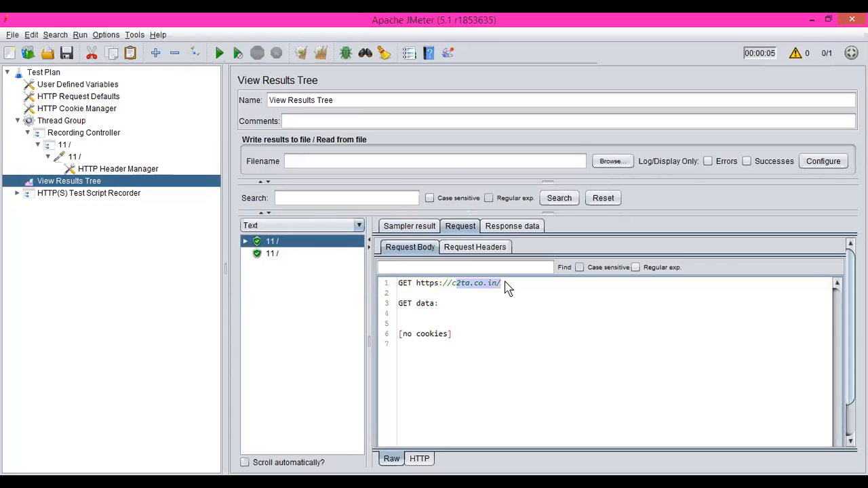
left_click(512, 225)
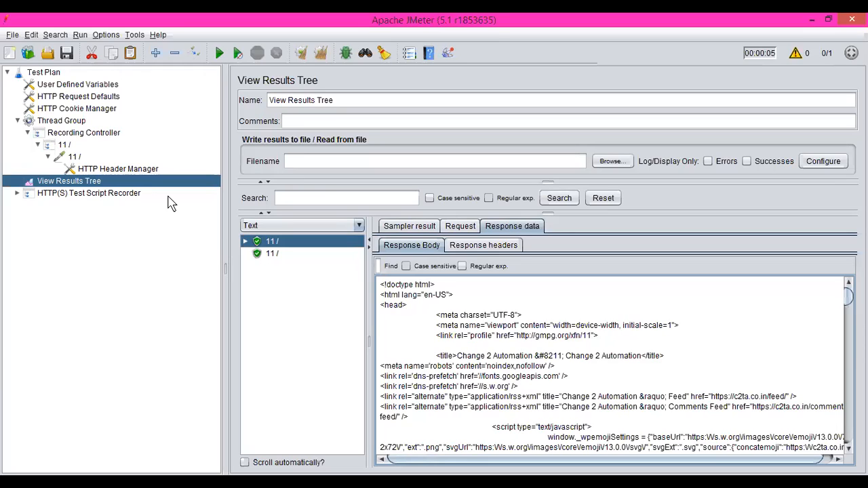
Step: Open the most recent demo.jmx test plan without saving the current one, and display the HTTP Request inside its Thread Group
left_click(13, 35)
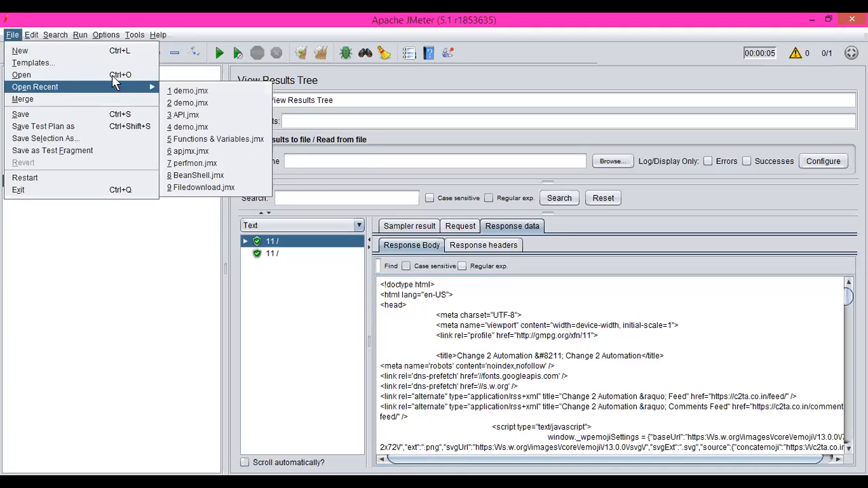
mouse_move(127, 91)
left_click(182, 95)
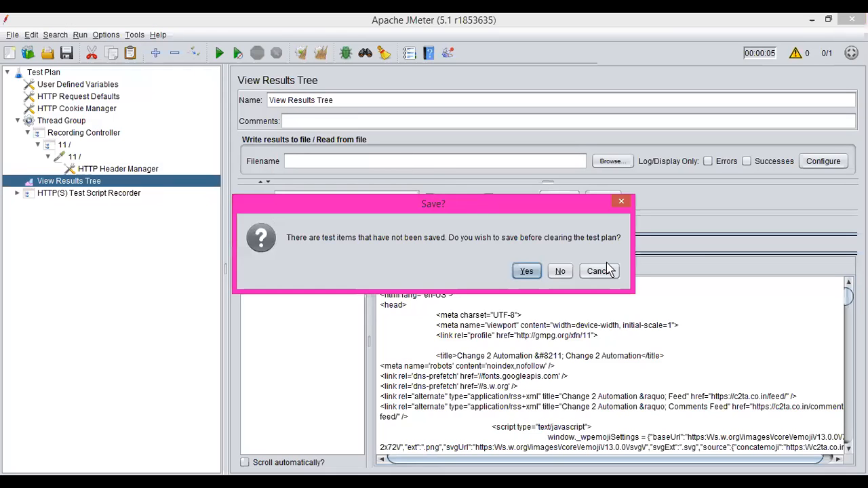
left_click(561, 271)
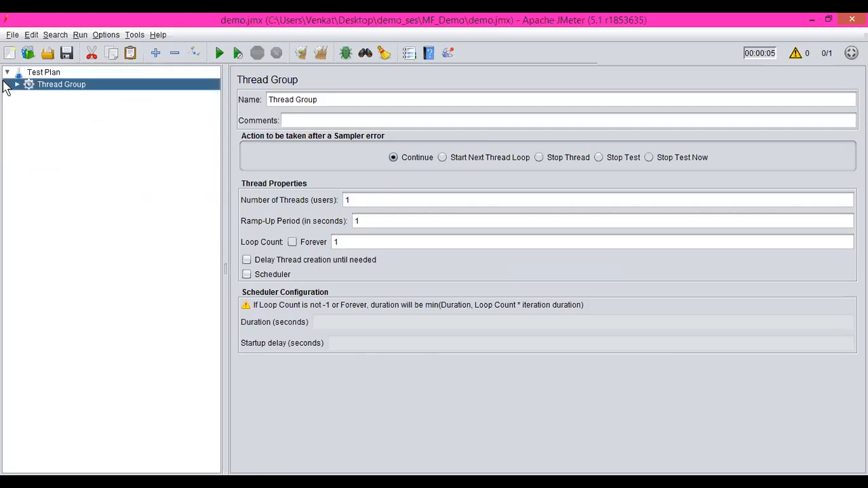
left_click(17, 84)
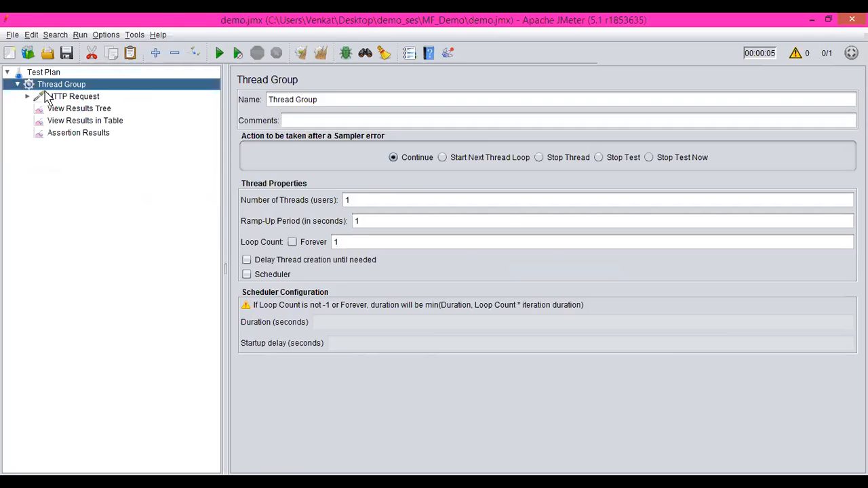
left_click(48, 98)
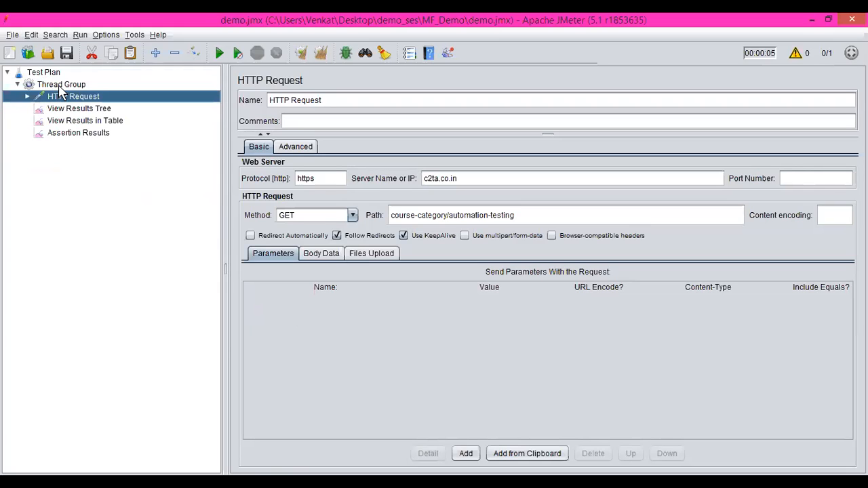
Step: Add a CSV Data Set Config element to the Thread Group
left_click(63, 84)
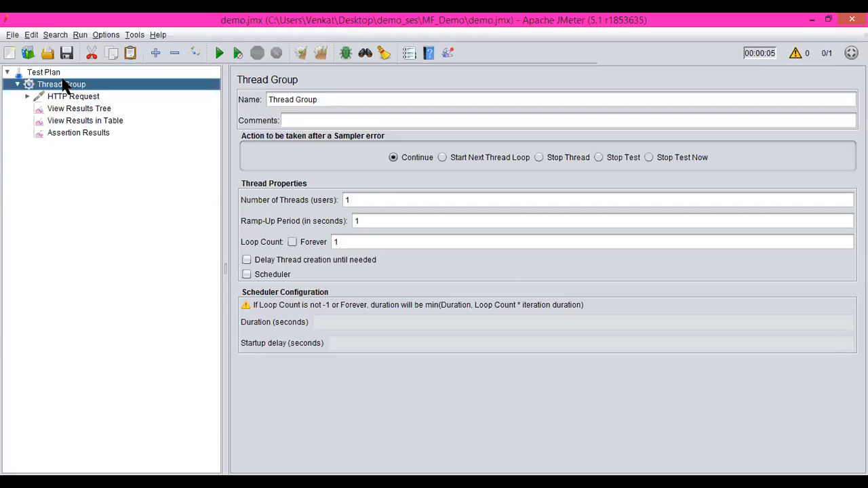
right_click(63, 84)
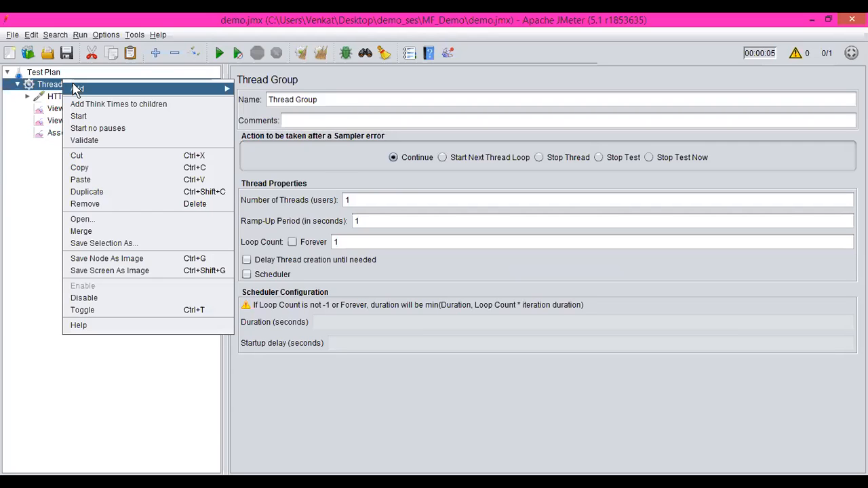
mouse_move(77, 88)
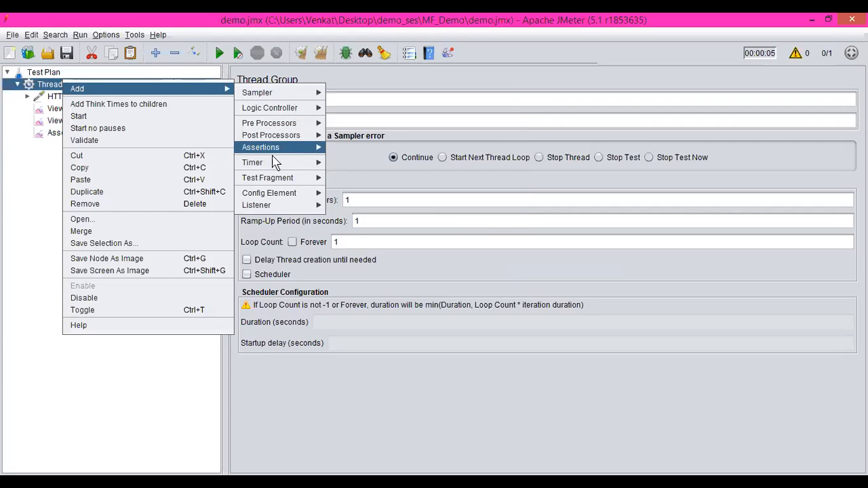
mouse_move(285, 195)
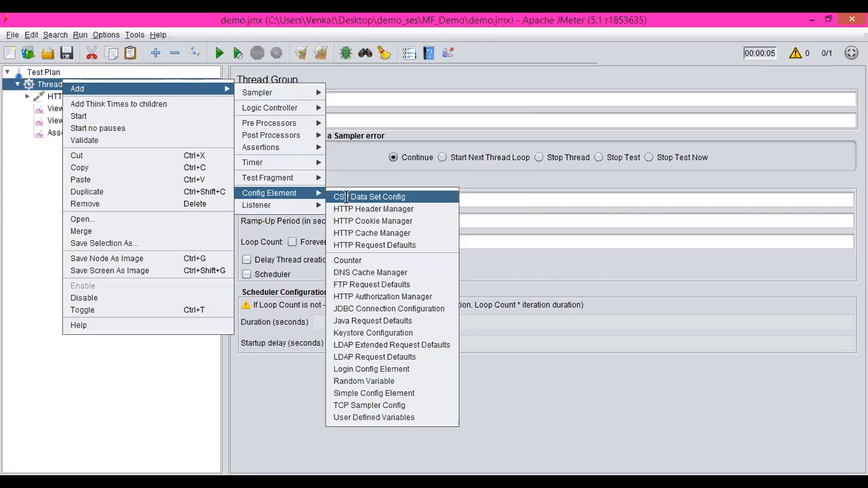
left_click(346, 196)
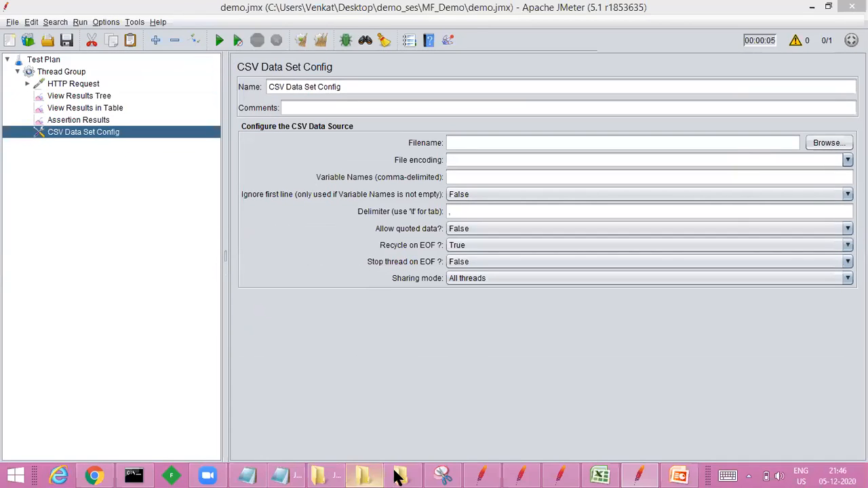
Step: Switch to the MF_Demo folder window, maximize it and open data1.csv in Excel
left_click(398, 477)
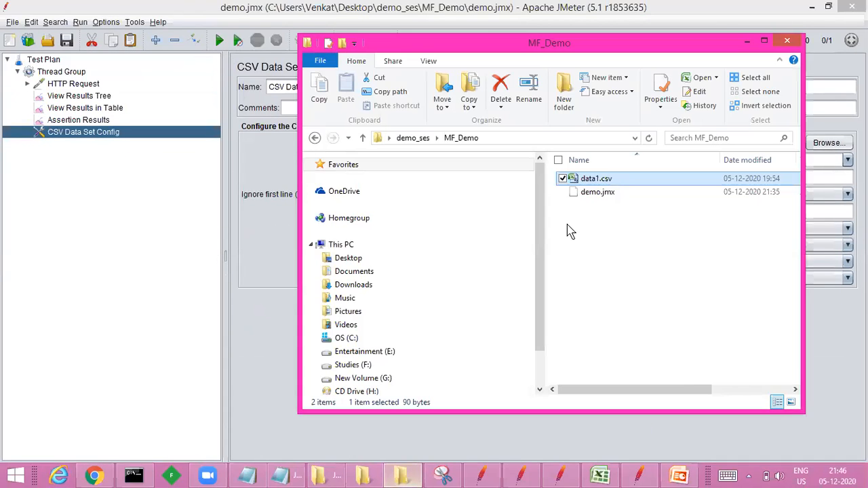
left_click(765, 42)
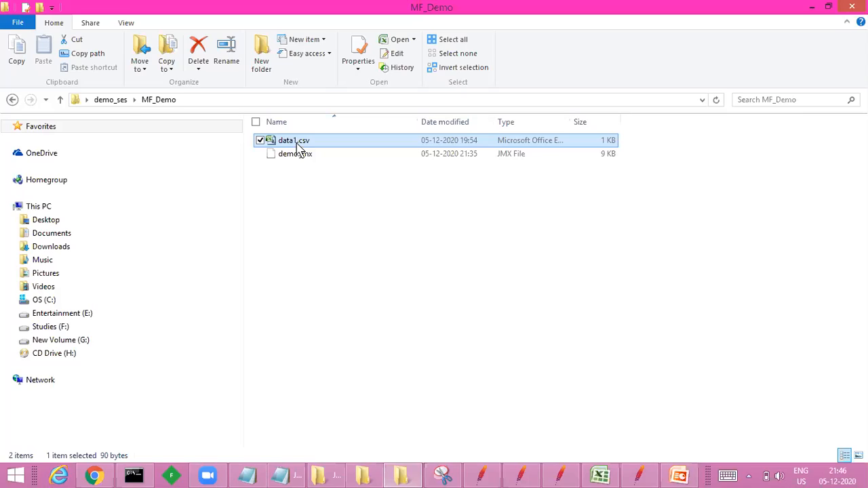
double_click(305, 141)
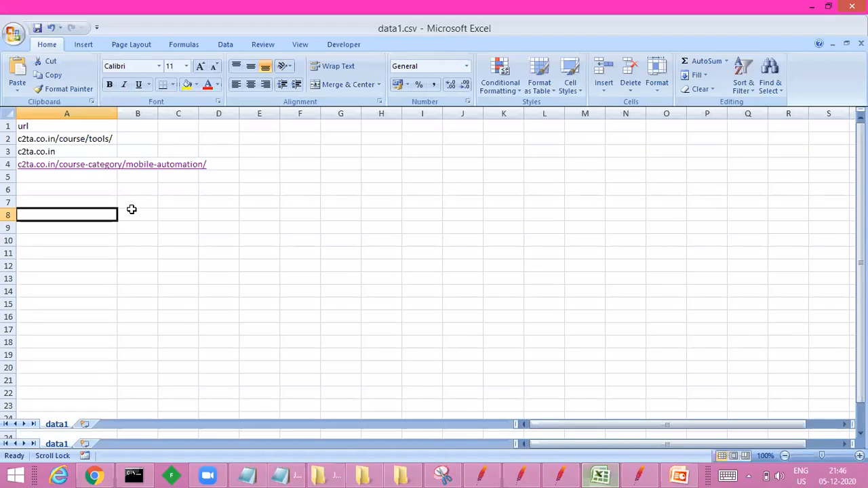
Step: Fit column A's width to the URLs and save data1.csv, keeping the CSV format
left_click(47, 131)
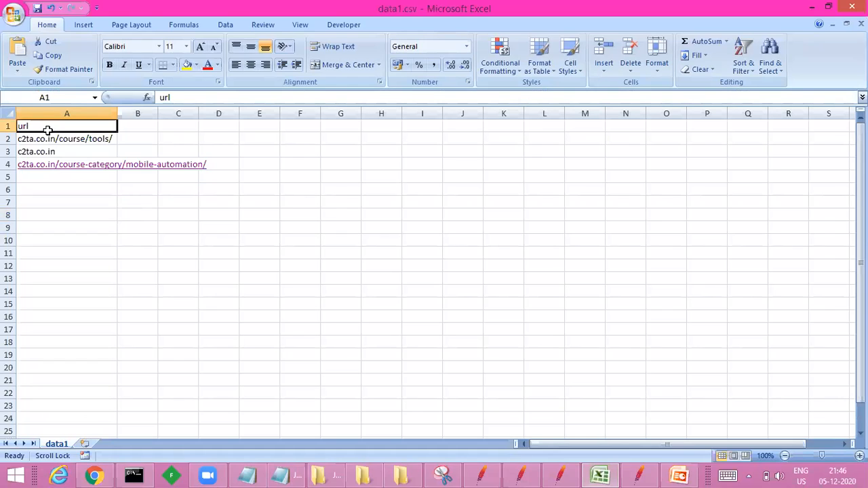
double_click(118, 107)
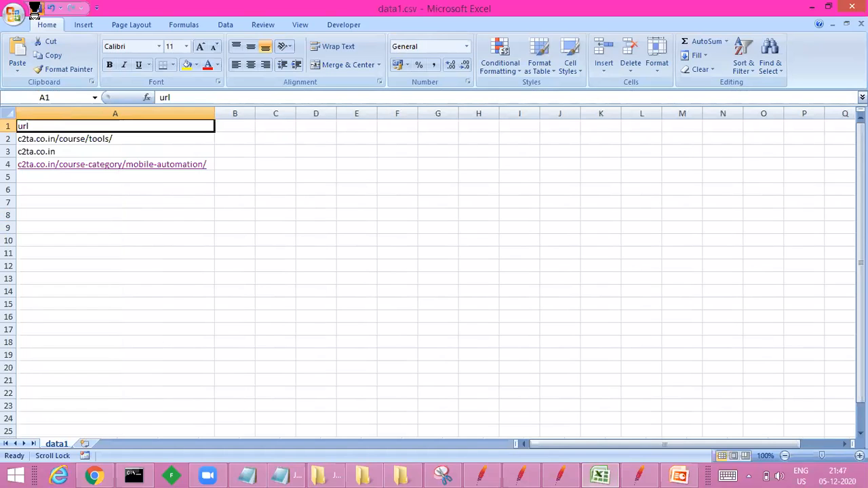
left_click(36, 8)
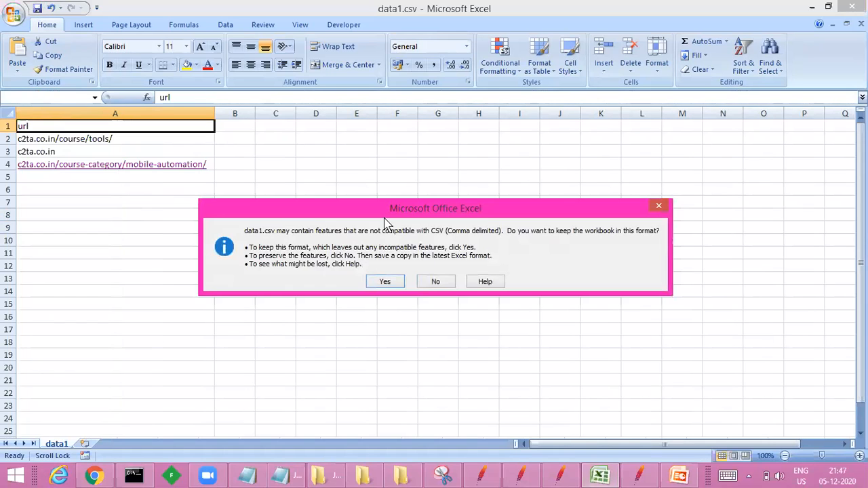
left_click(383, 280)
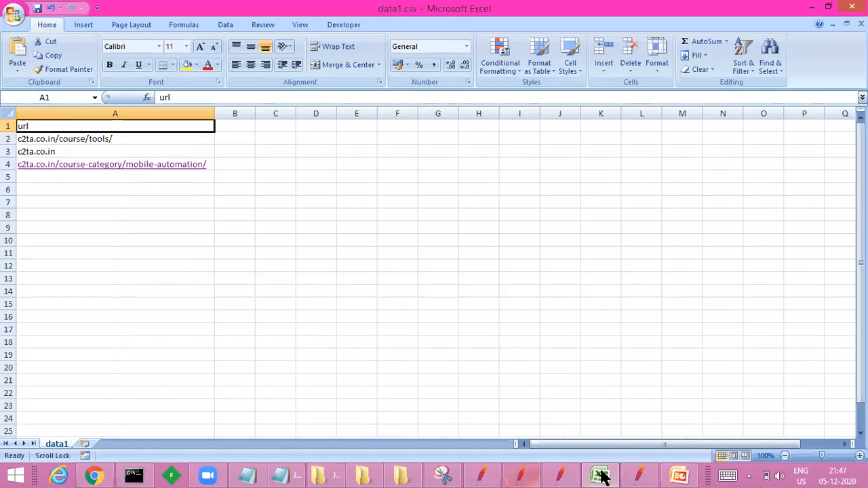
Step: Switch back to JMeter and clear the server name and the path of the HTTP Request
left_click(636, 474)
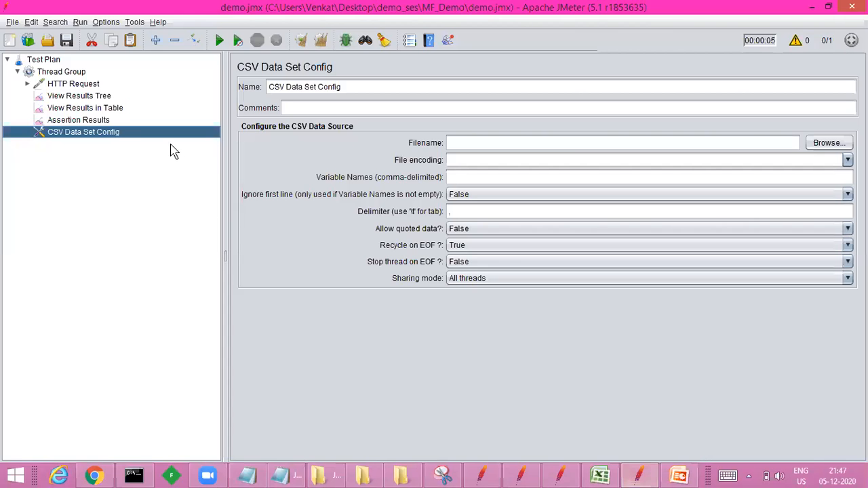
left_click(75, 85)
left_click(466, 166)
key("BackSpace")
key("BackSpace")
key("BackSpace")
key("BackSpace")
key("BackSpace")
key("BackSpace")
key("BackSpace")
key("BackSpace")
key("BackSpace")
key("BackSpace")
left_click_drag(524, 207, 382, 207)
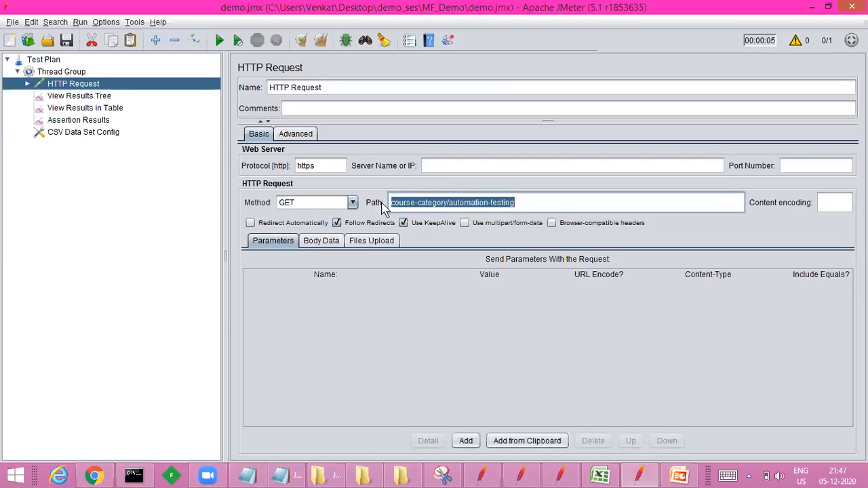
key("BackSpace")
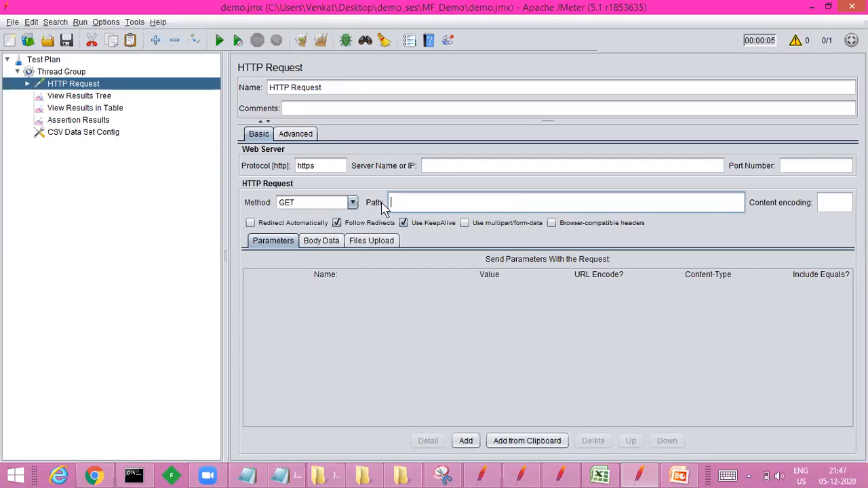
Step: Enter the placeholder variable reference ${variablename} as the path of the HTTP Request
type("$")
type("{variablename}")
left_click(320, 41)
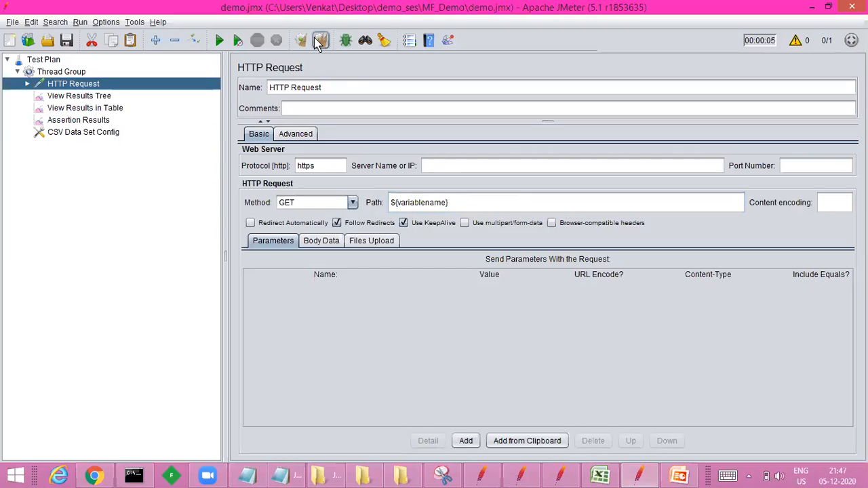
Step: Replace the variable name in the path with url and prefix the path with //, giving //${url}
double_click(415, 202)
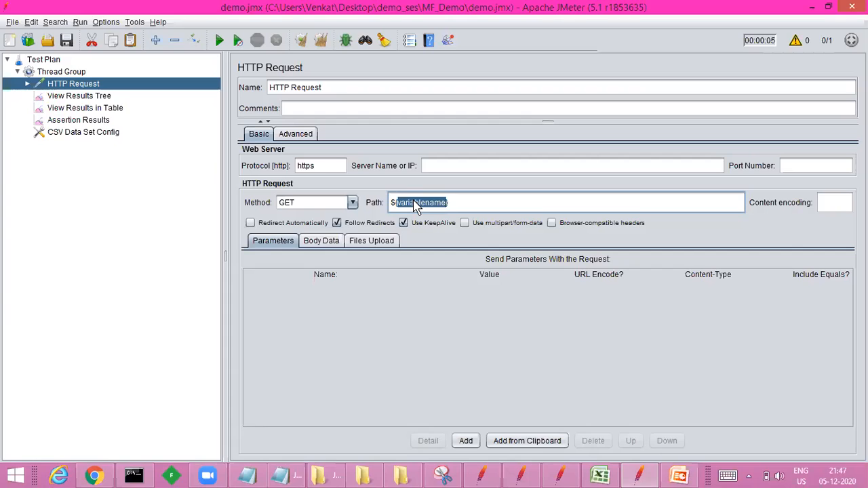
left_click(454, 54)
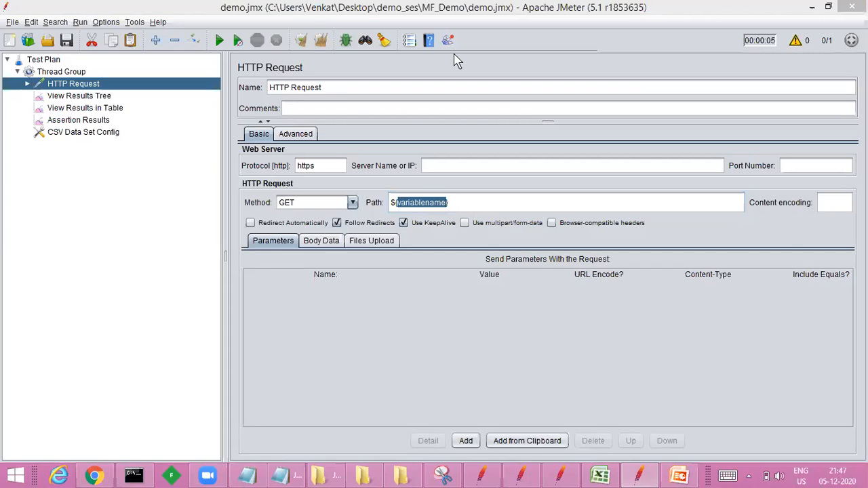
left_click(527, 441)
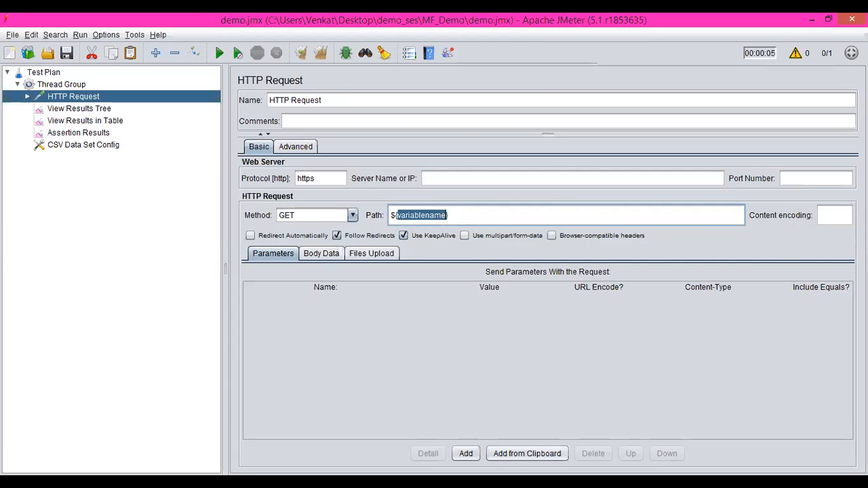
type("{url}")
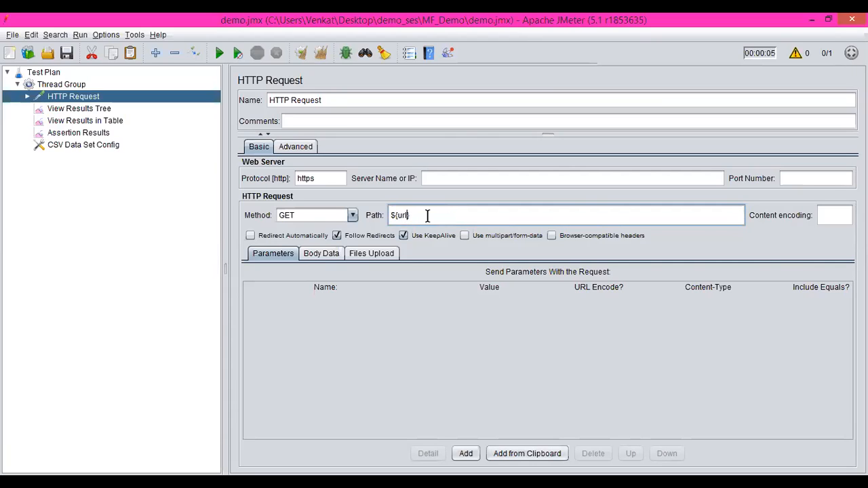
key("Home")
type("//")
Step: Check the Thread Group and the URL list in data1.csv, and choose data1.csv from MF_Demo as the CSV Data Set Config's file
left_click(68, 86)
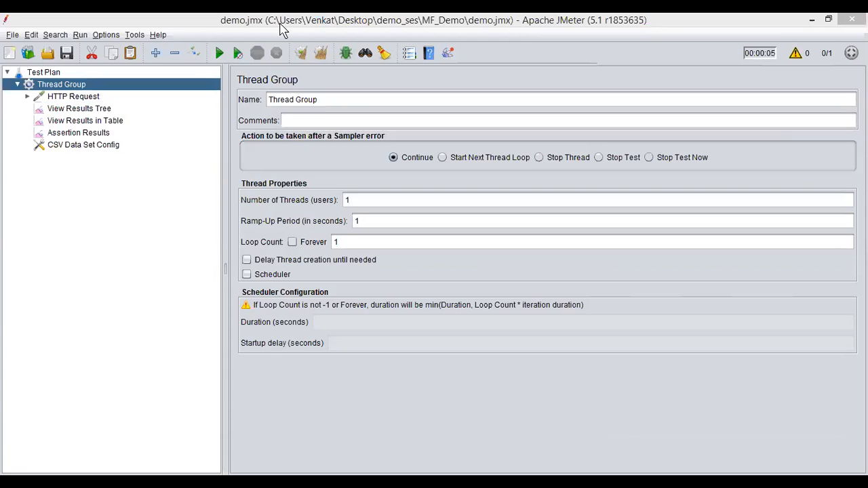
key("alt+Tab")
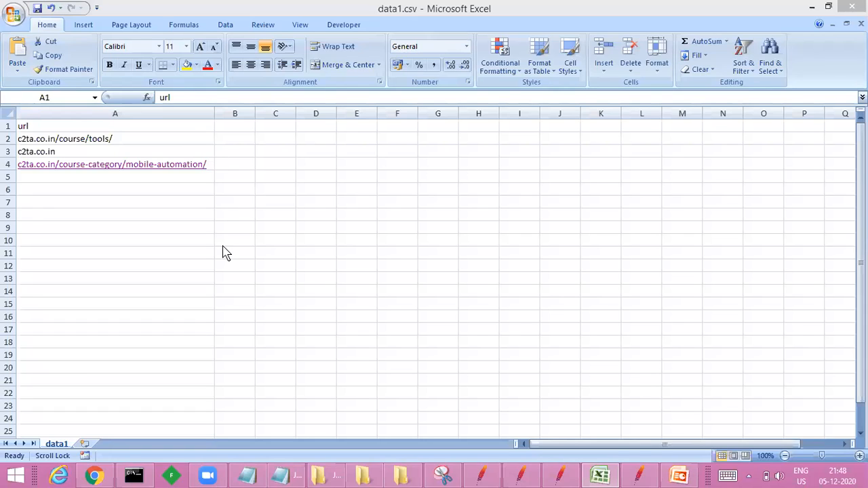
left_click(170, 140)
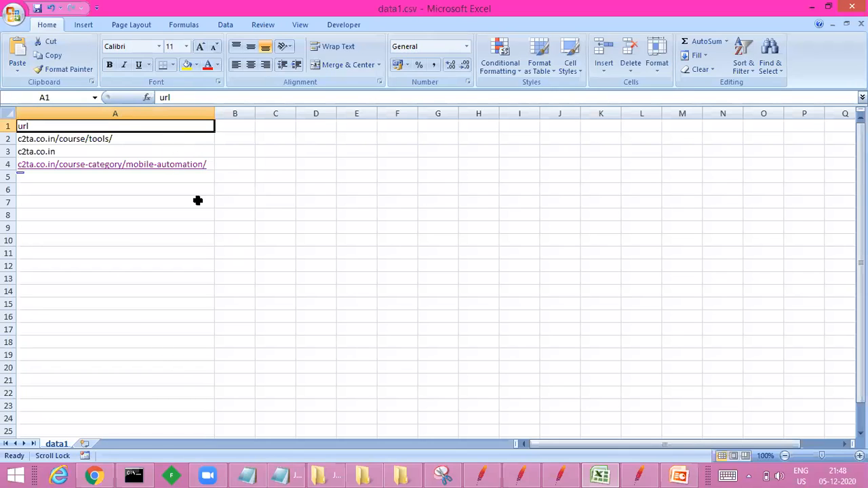
key("alt+Tab")
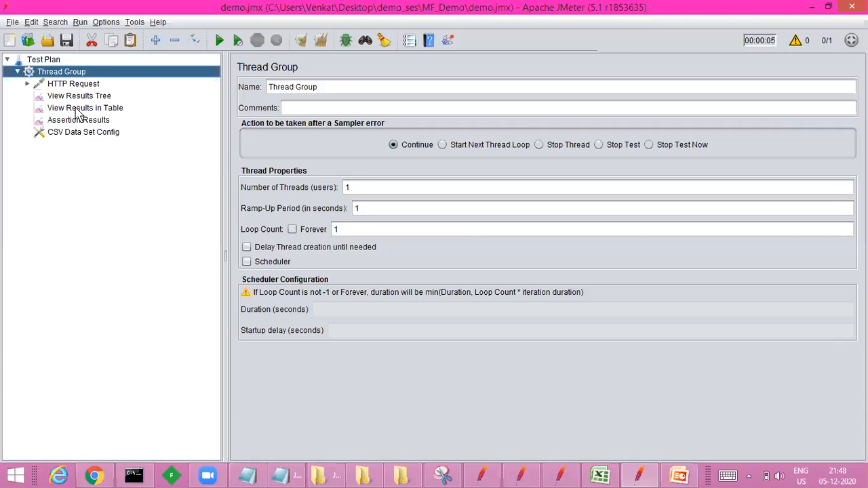
left_click(81, 136)
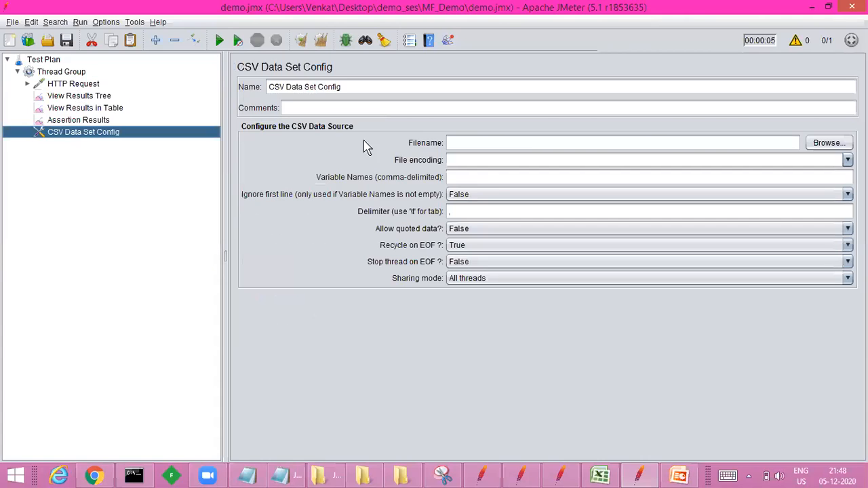
left_click(826, 144)
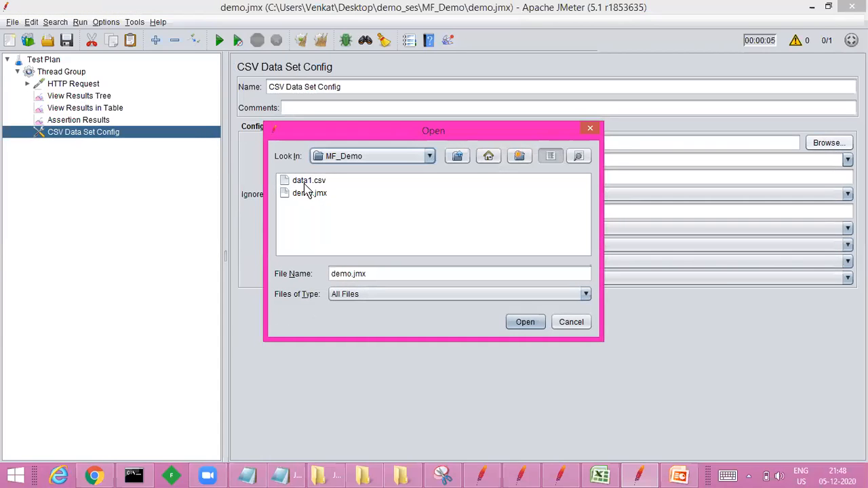
left_click(312, 181)
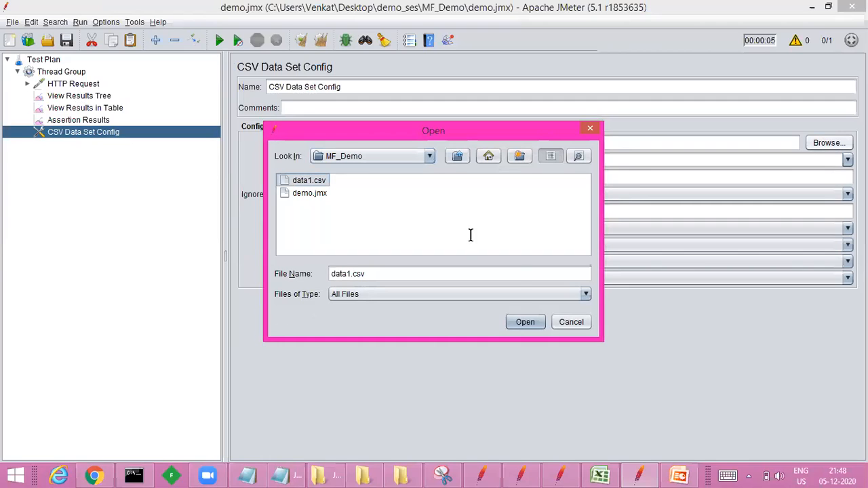
left_click(524, 322)
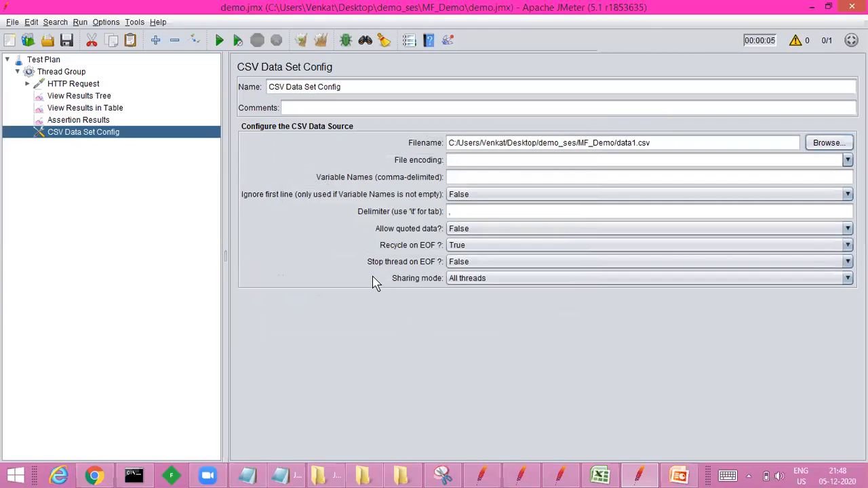
Step: Set Allow quoted data to True in the CSV Data Set Config and check the HTTP Request's settings
left_click(467, 231)
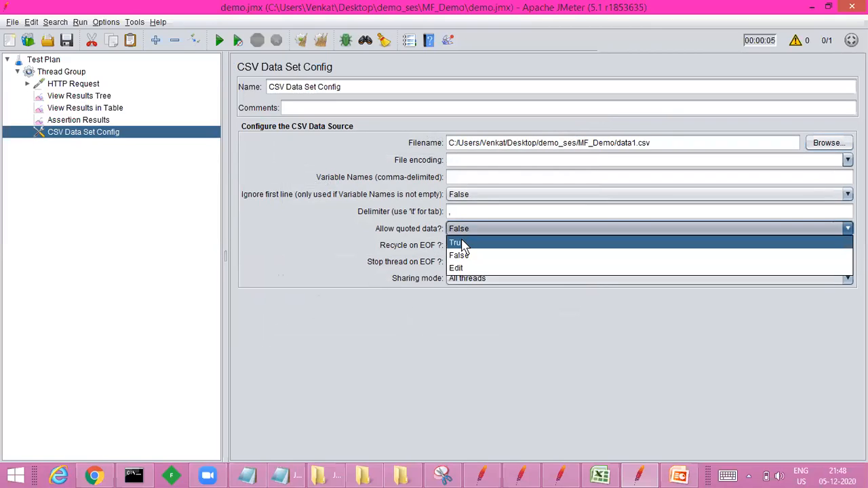
left_click(463, 245)
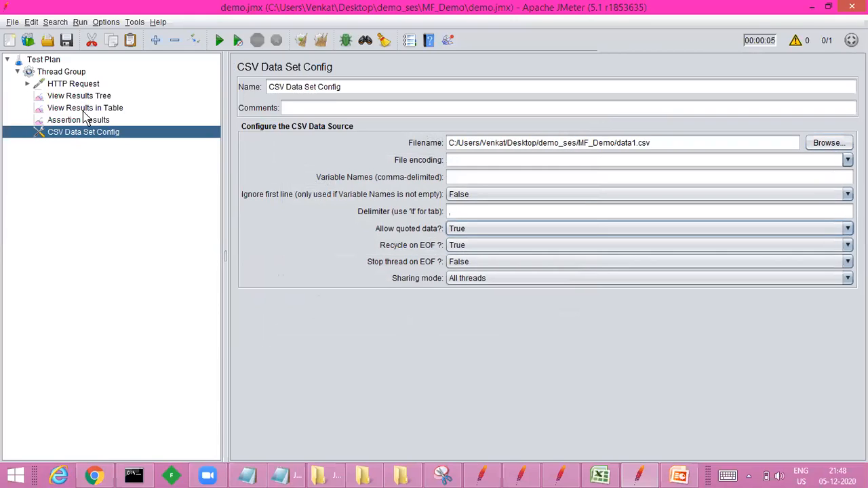
left_click(81, 98)
left_click(95, 84)
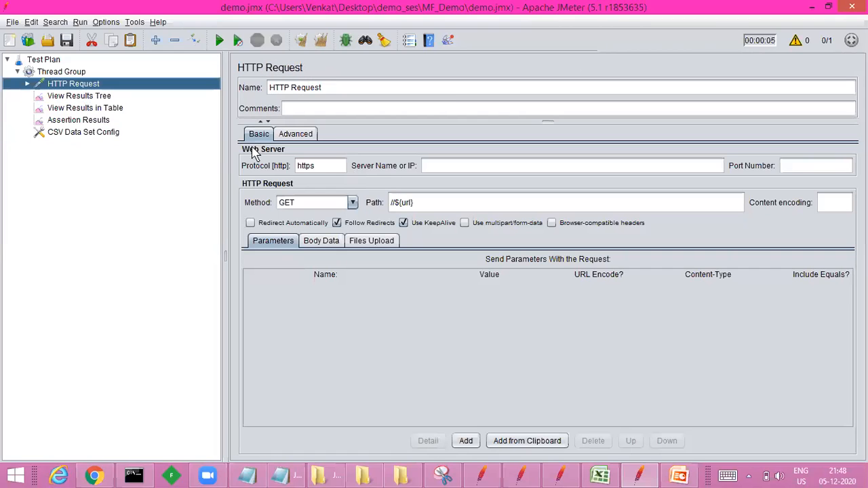
Step: Set the Thread Group's number of threads (users) to 3
left_click(60, 72)
left_click(371, 187)
key("BackSpace")
type("3")
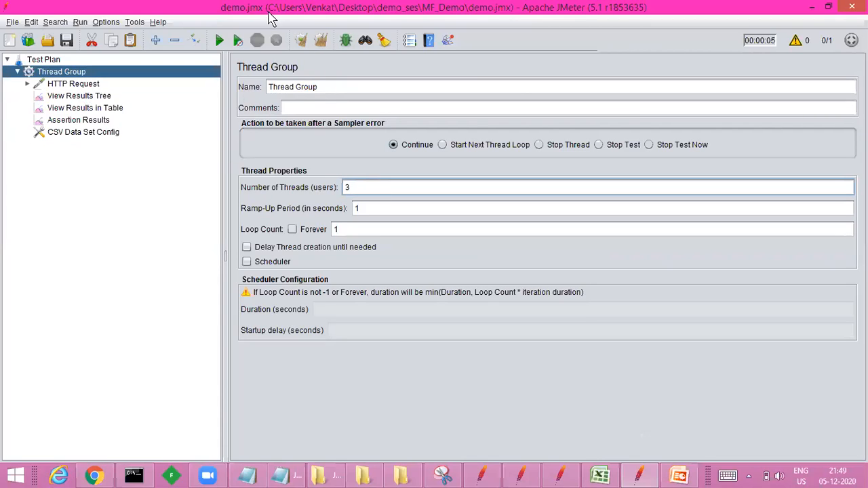
Step: Clear all earlier results and run the test plan, following it in the View Results Tree
left_click(314, 45)
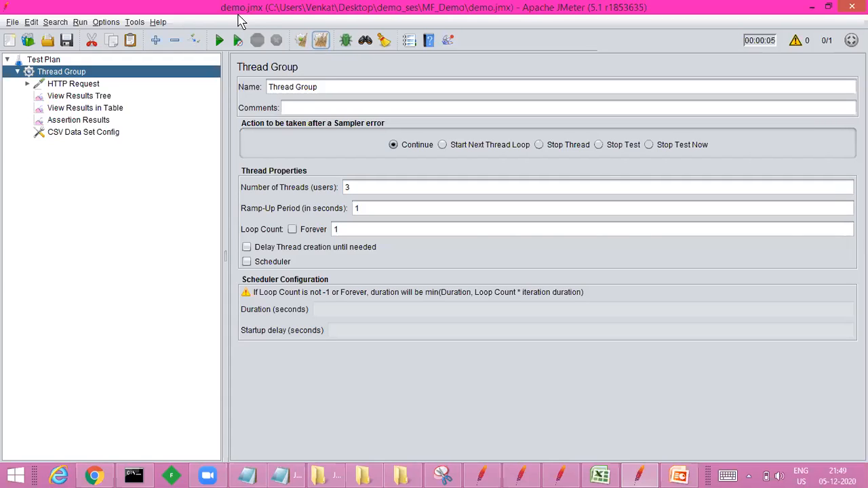
left_click(220, 42)
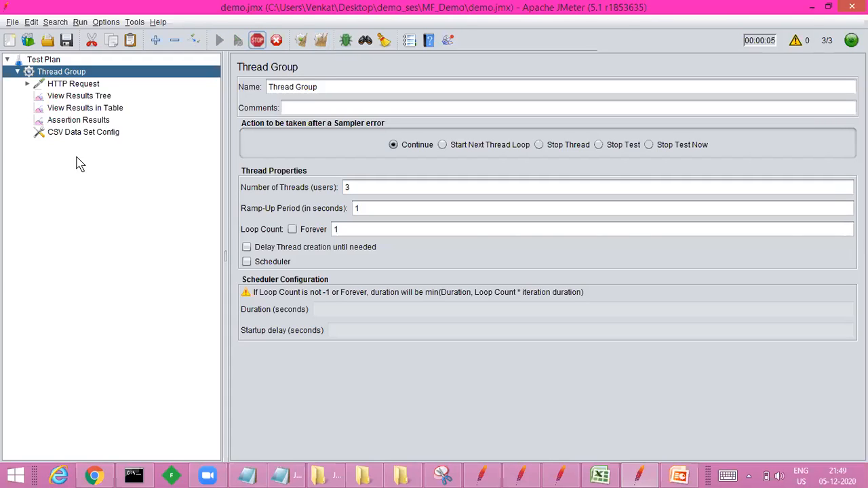
left_click(75, 106)
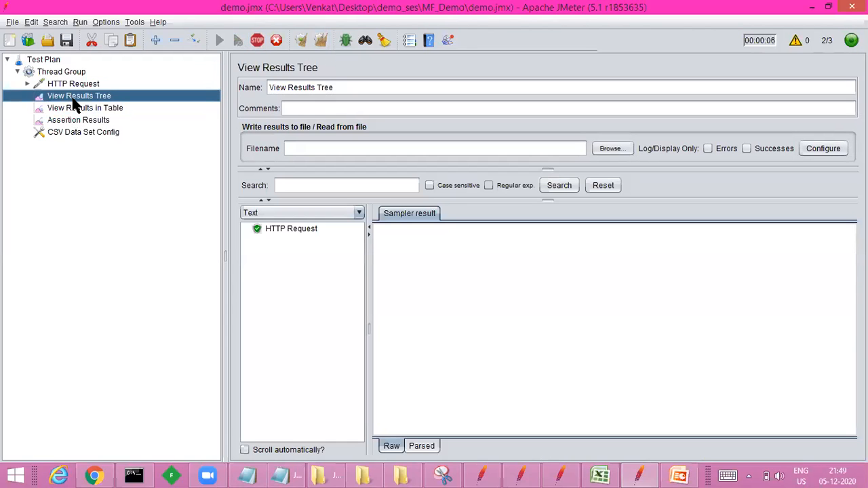
Step: Examine the request body of each HTTP Request sample in the View Results Tree
left_click(271, 230)
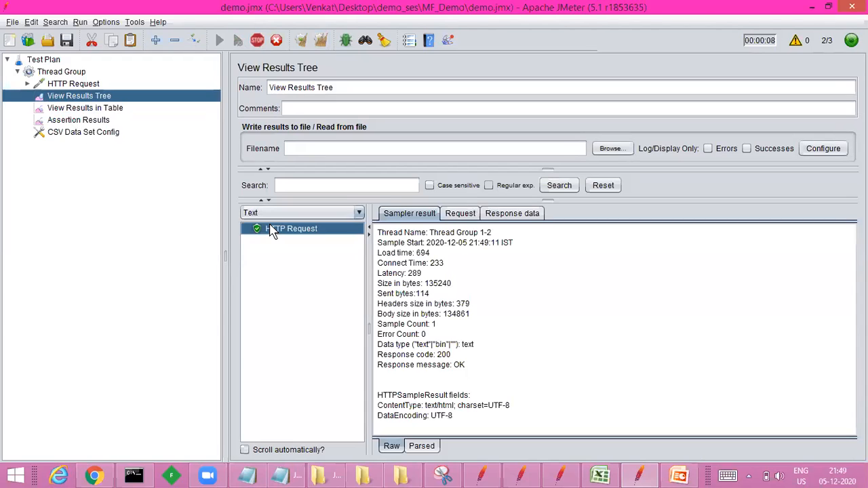
left_click(454, 215)
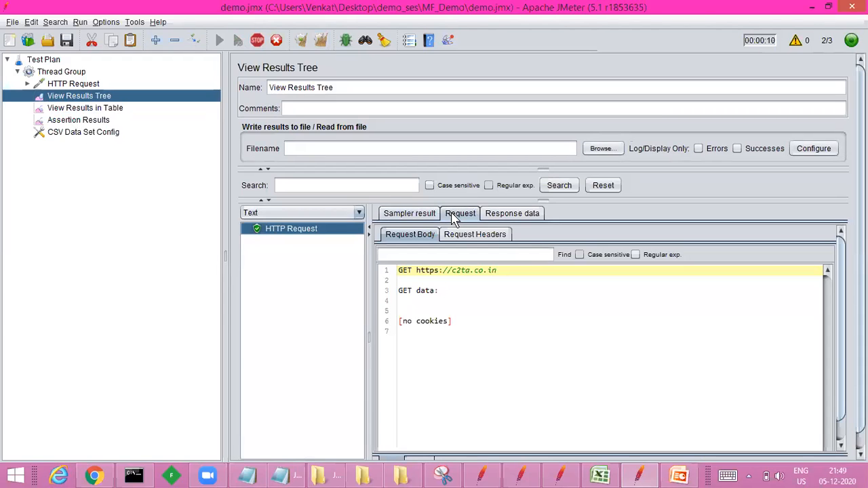
left_click(292, 243)
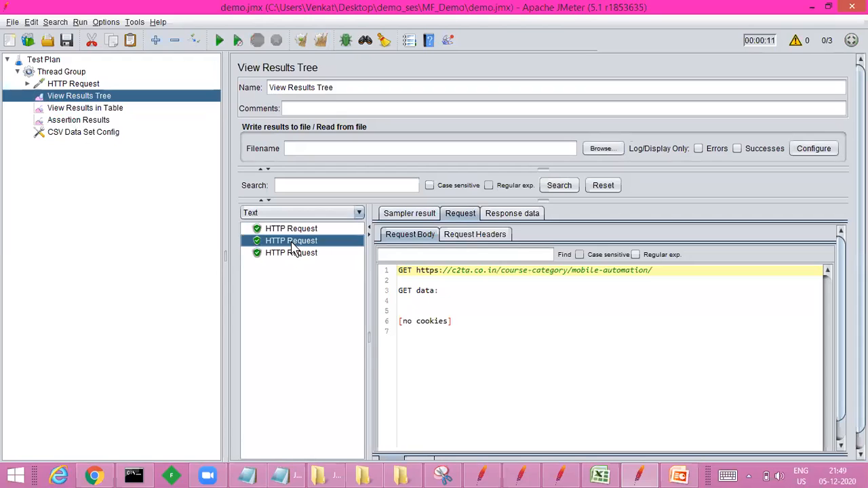
left_click(294, 255)
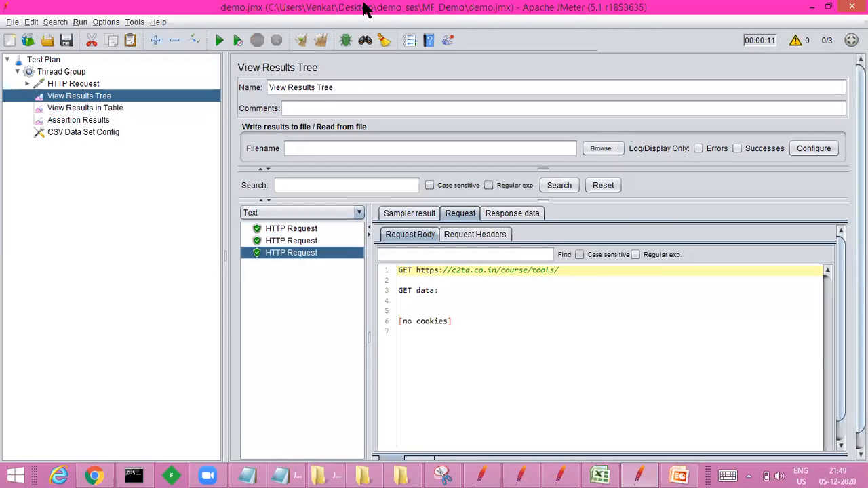
left_click(367, 9)
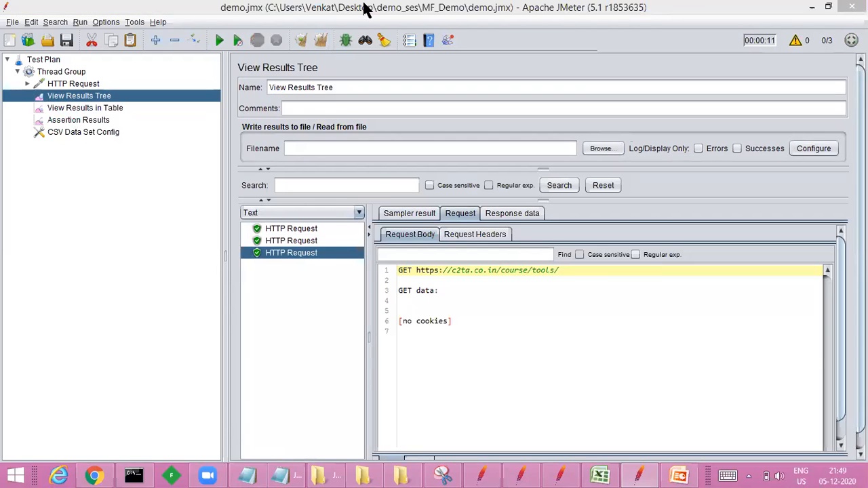
Step: Compare the first sample's request URL with cell A3 of data1.csv in Excel, and return to JMeter
left_click(297, 229)
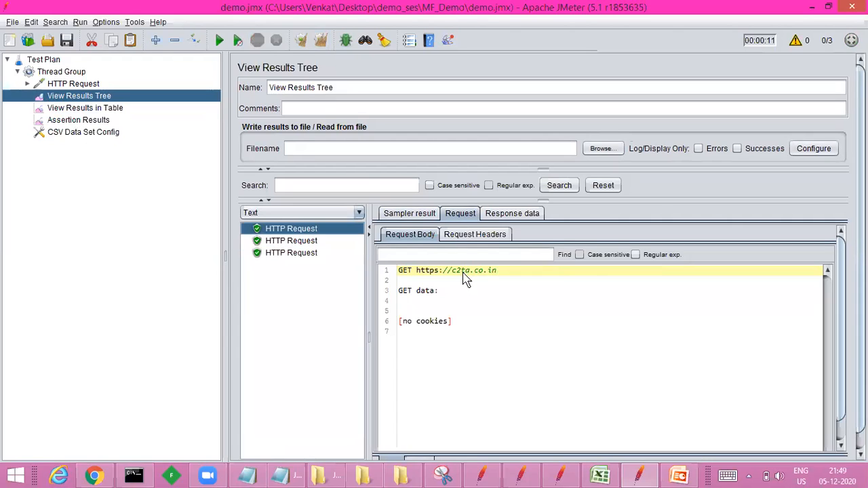
left_click_drag(458, 275, 514, 272)
key("alt+Tab")
key("alt+Tab")
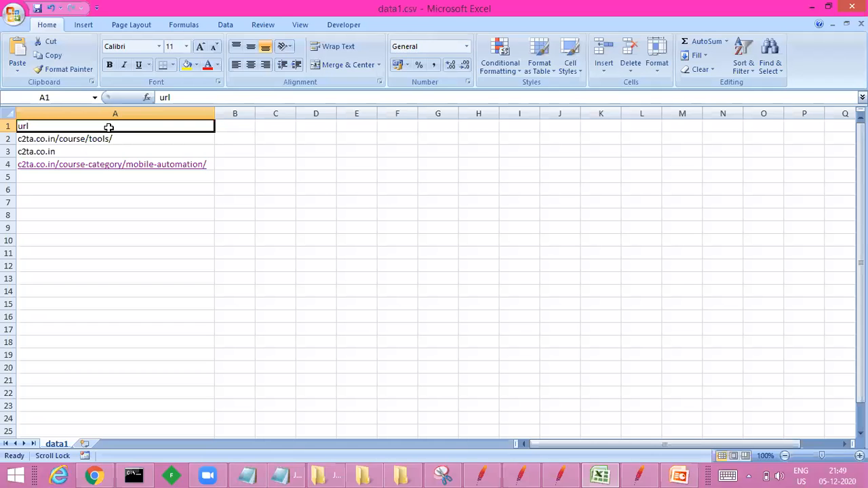
left_click(99, 150)
double_click(98, 150)
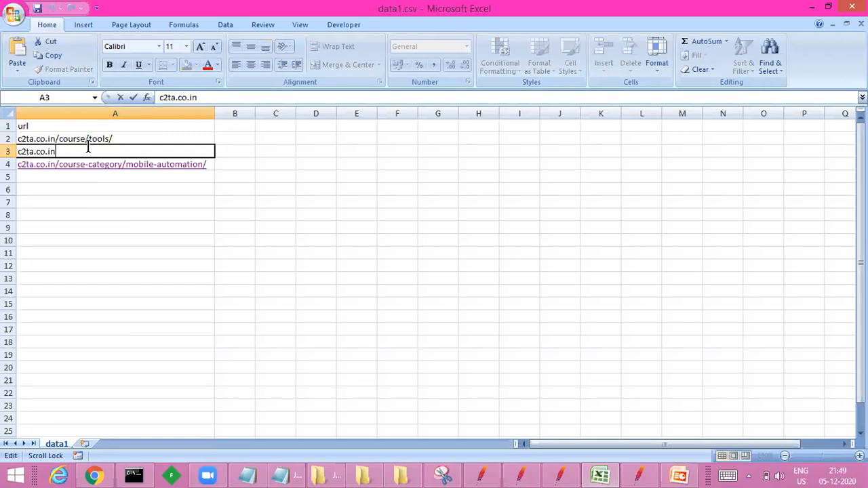
key("alt+Tab")
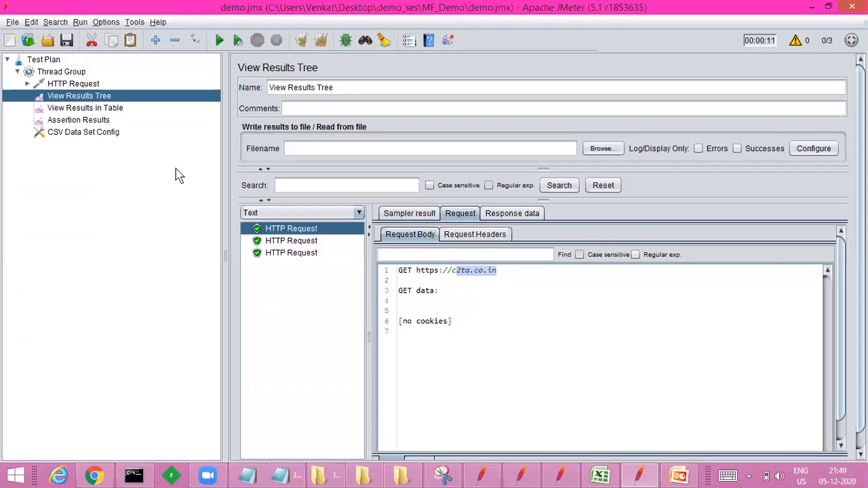
Step: Check the second and third samples' request URLs against the URL list in data1.csv
left_click(275, 241)
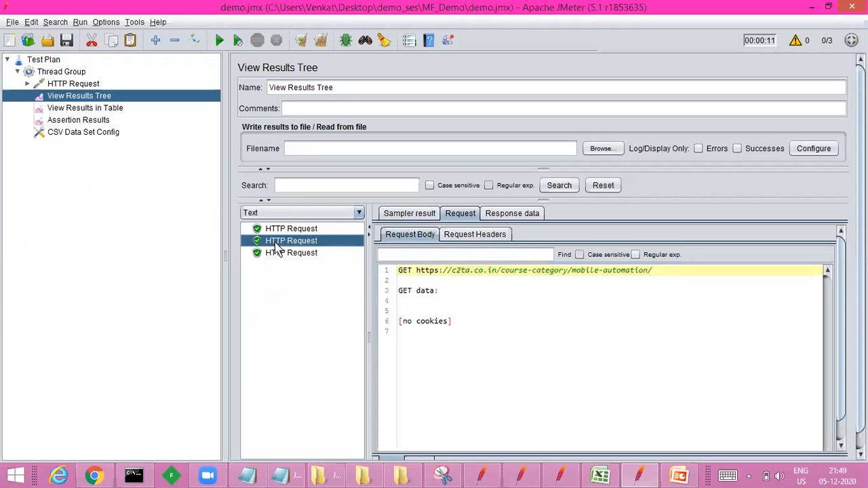
left_click(280, 252)
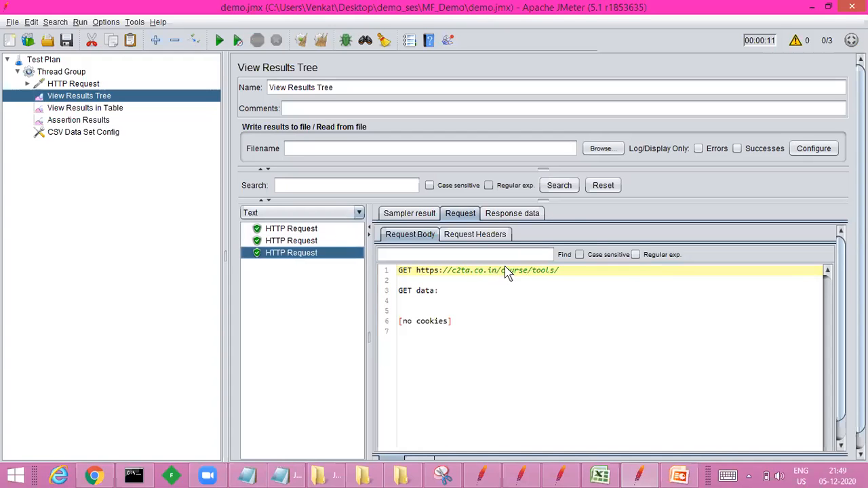
left_click_drag(505, 270, 557, 275)
key("alt+Tab")
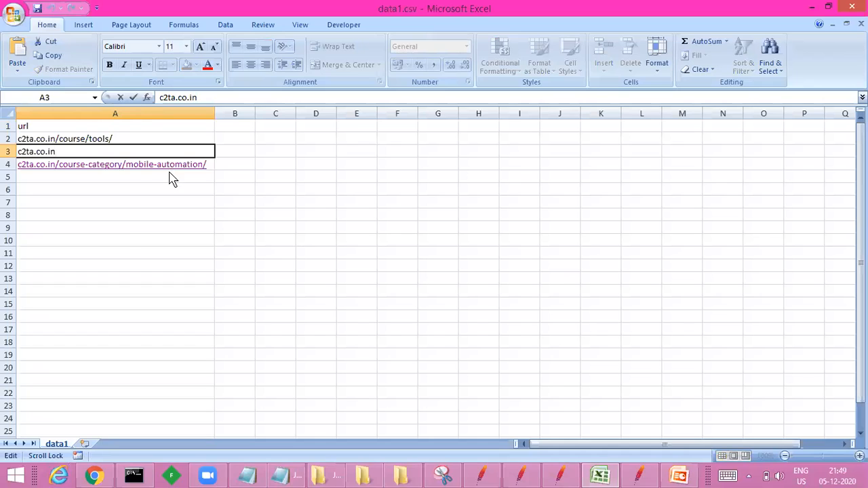
key("alt+Tab")
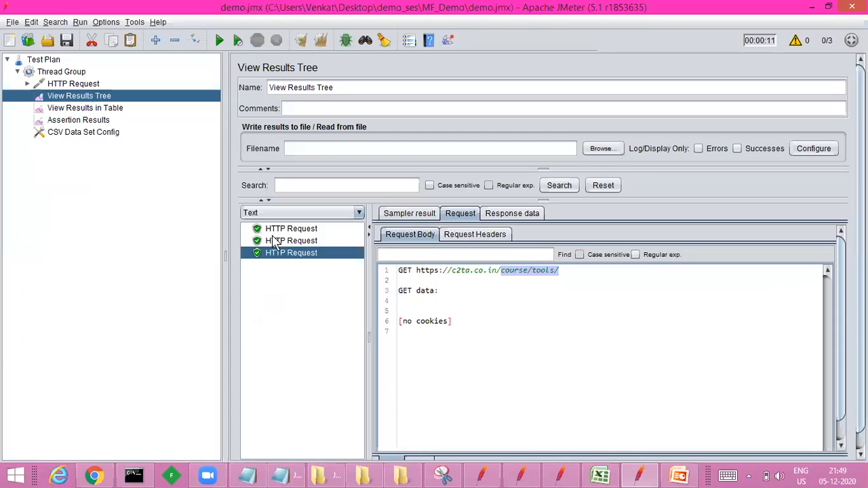
Step: Examine the response body of the second HTTP Request sample
left_click(275, 242)
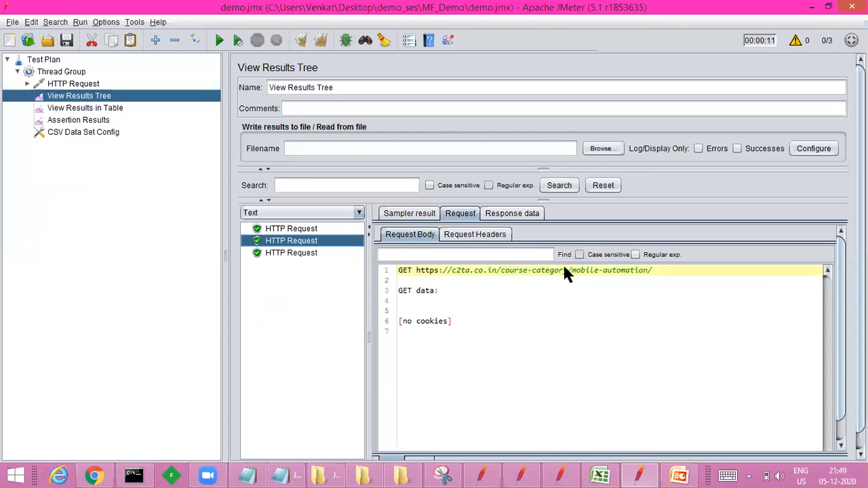
left_click(512, 213)
left_click_drag(462, 337, 565, 471)
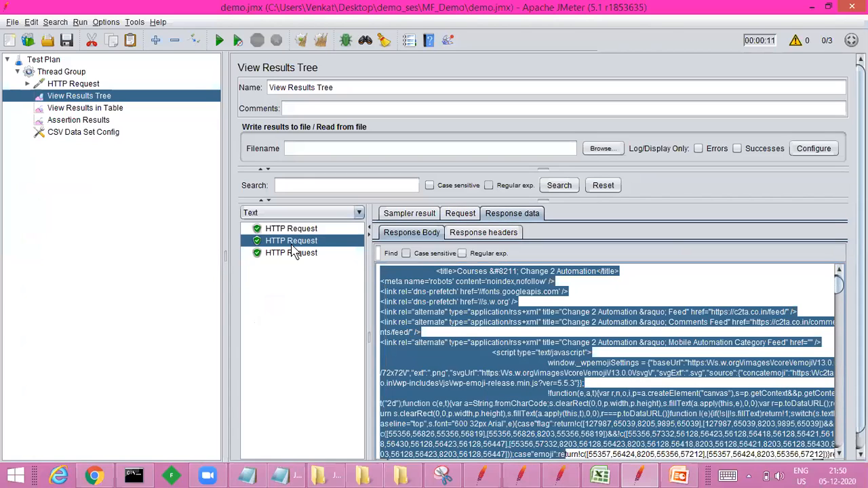
key("alt+Tab")
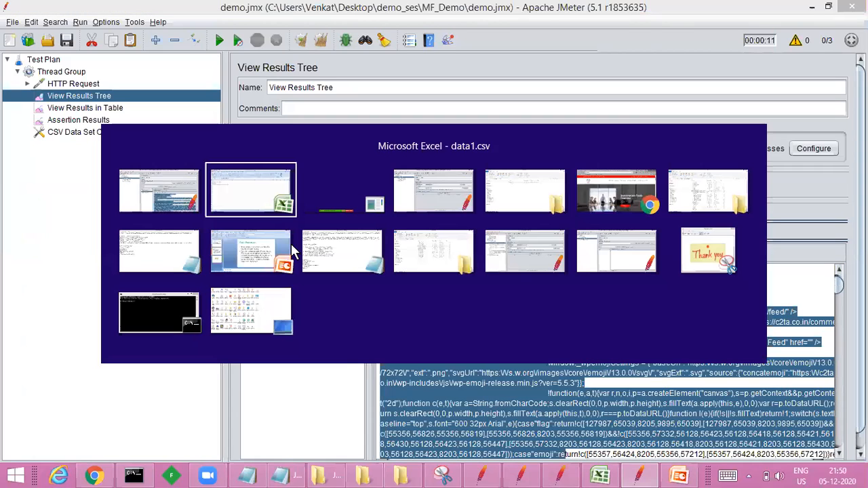
key("alt+Tab")
key("alt+shift+Tab")
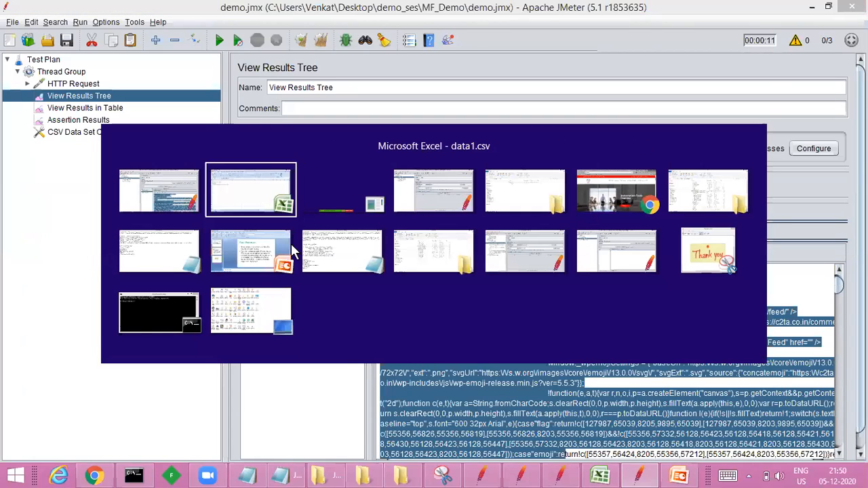
key("alt+shift+Tab")
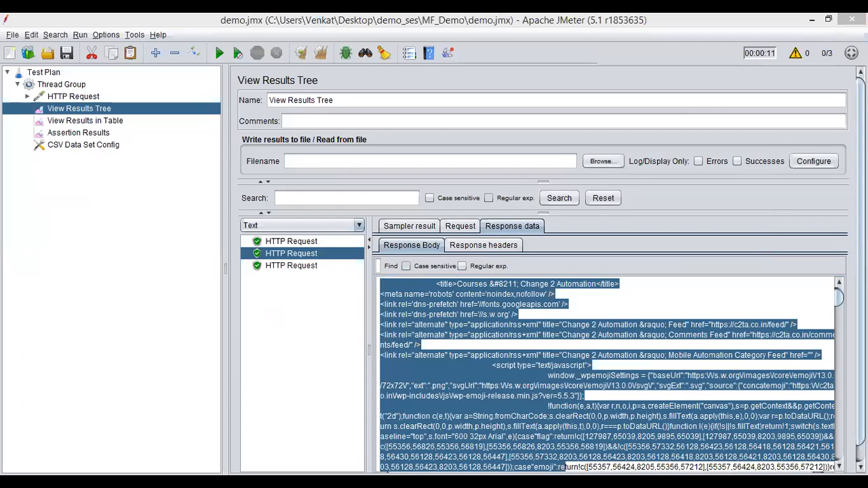
Step: Add a Constant Timer to the Thread Group
left_click(148, 108)
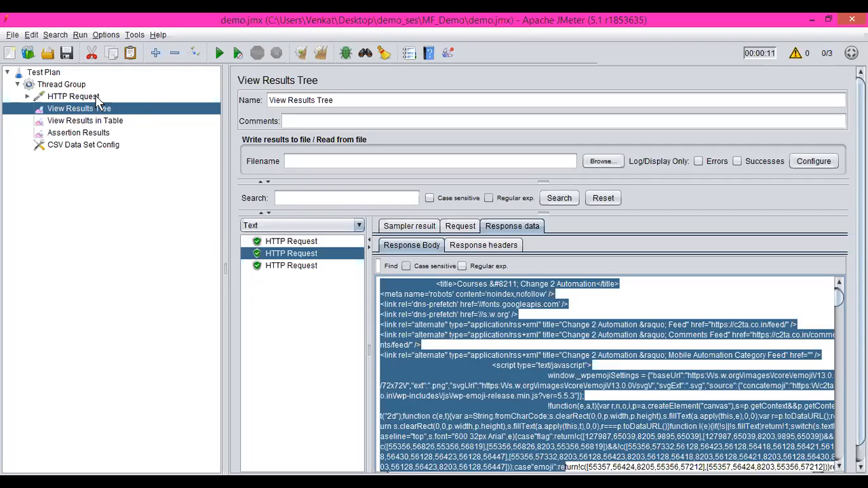
left_click(75, 97)
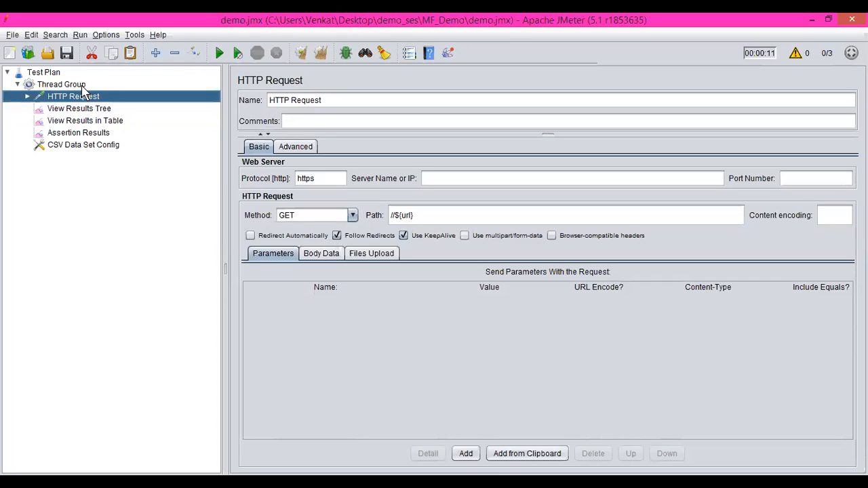
left_click(80, 87)
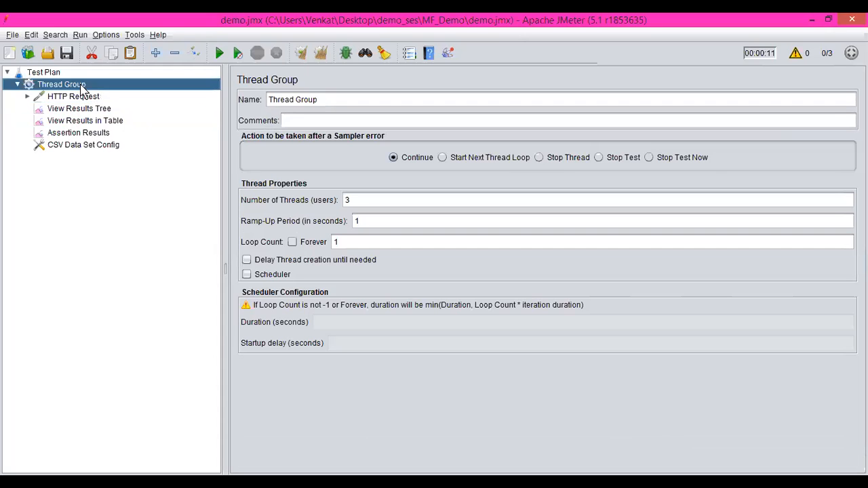
right_click(80, 87)
mouse_move(241, 102)
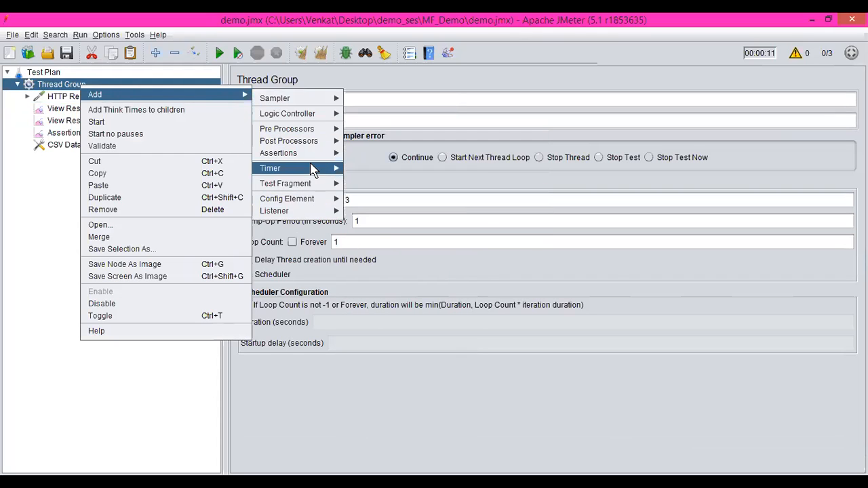
mouse_move(313, 168)
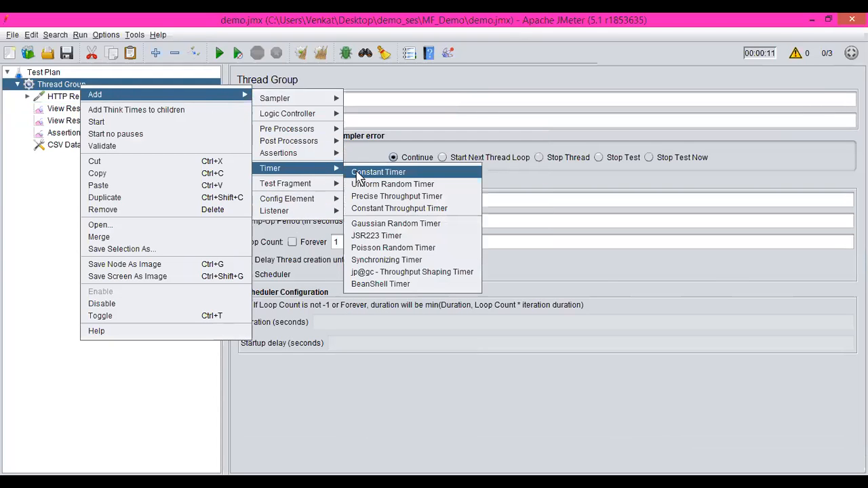
left_click(360, 174)
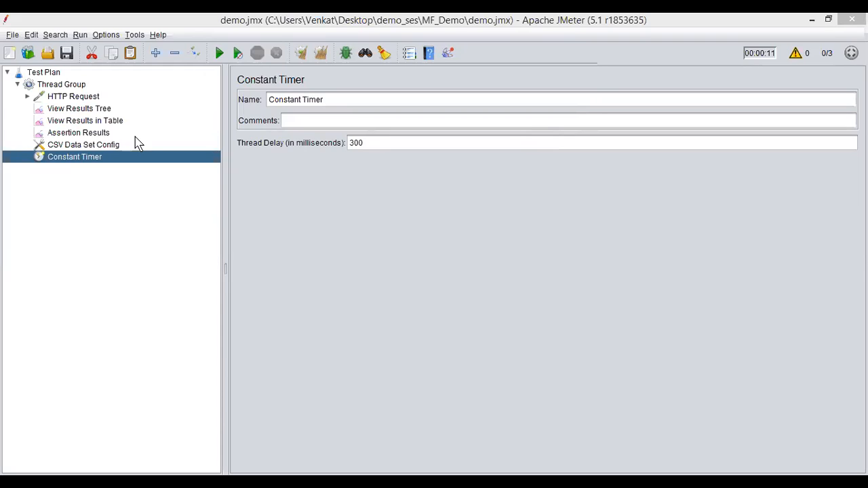
Step: Set the Constant Timer's thread delay to 4000 milliseconds and clear all earlier results
left_click(372, 142)
left_click_drag(372, 142, 310, 142)
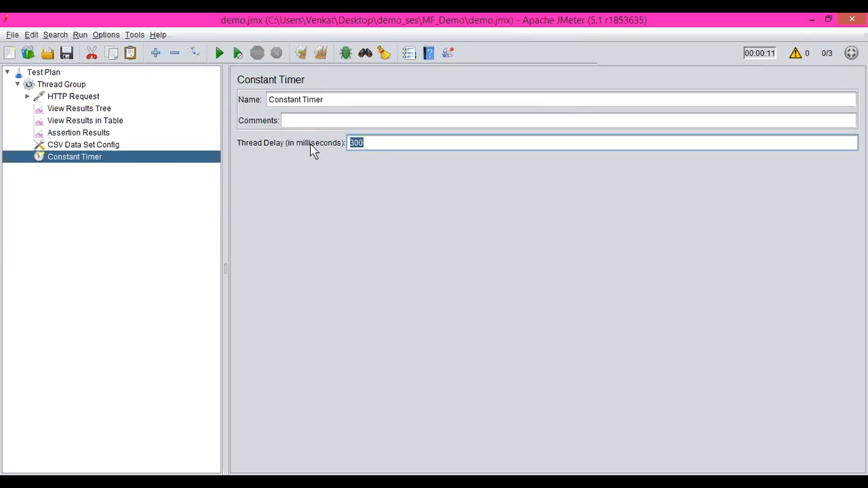
type("4000")
left_click(321, 57)
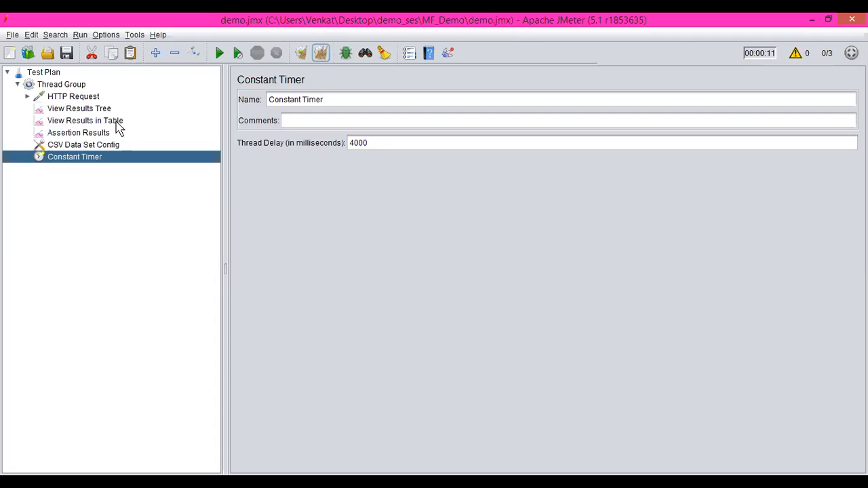
left_click(393, 137)
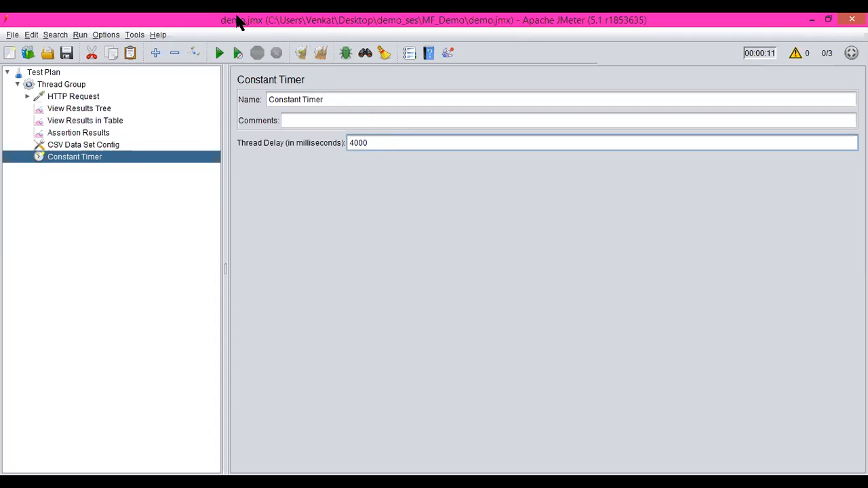
left_click(324, 53)
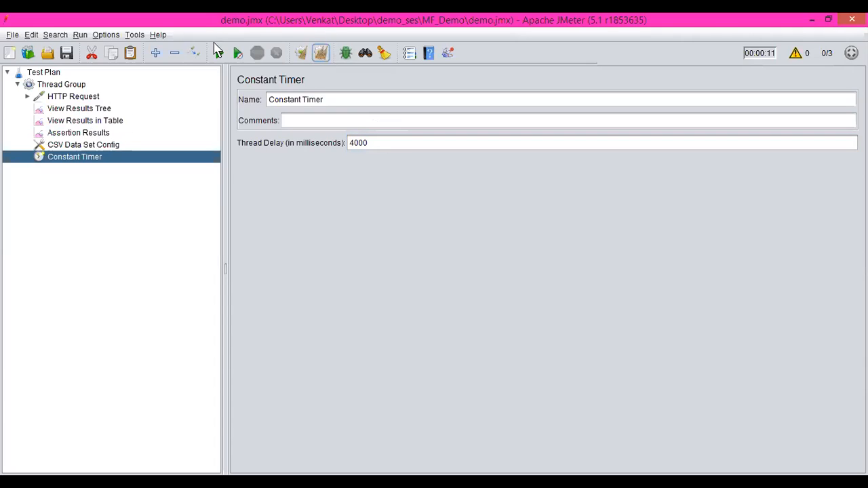
Step: Run the test plan with the Constant Timer and view the first HTTP Request sample's response body in View Results Tree
left_click(219, 54)
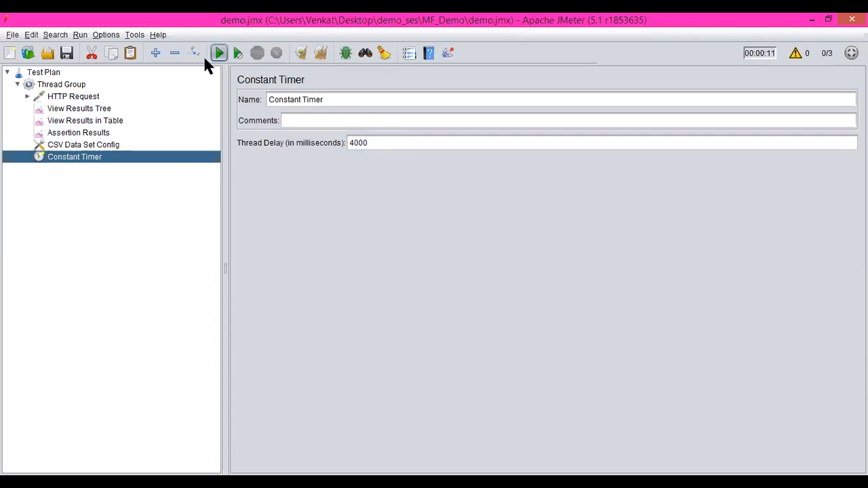
left_click(102, 110)
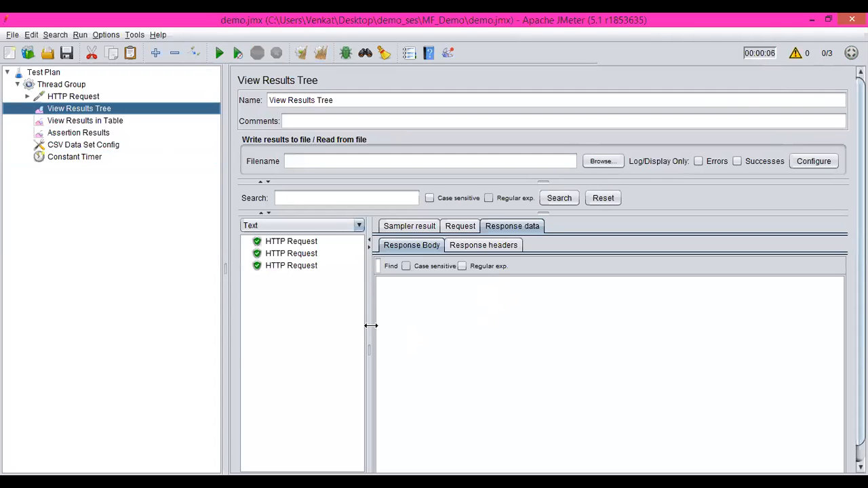
left_click(306, 245)
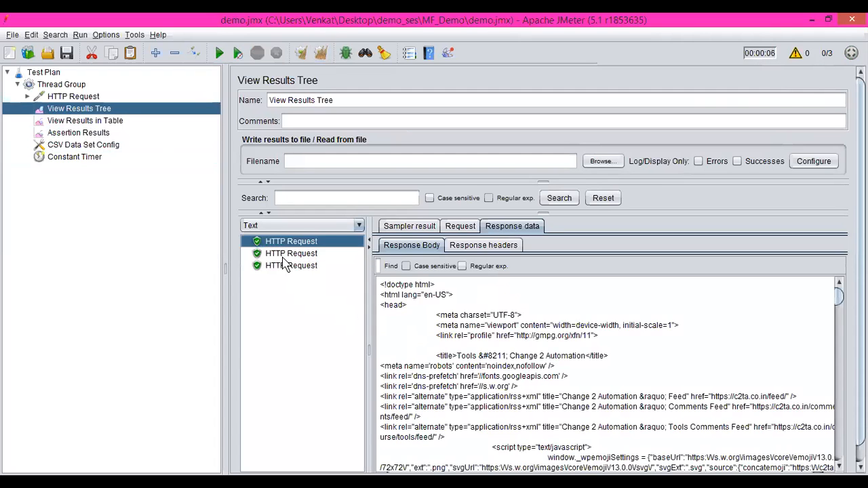
left_click(68, 88)
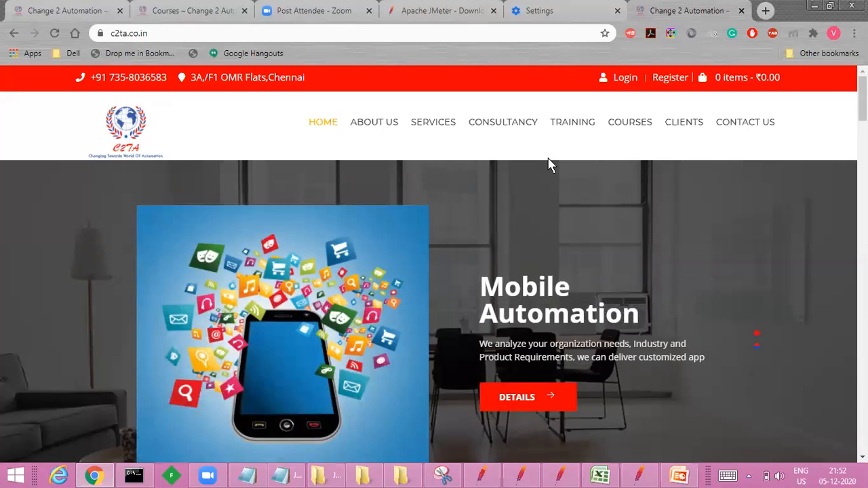
Step: Look through the c2ta.co.in home page in Chrome, including its Training and Offering Courses sections and the footer
mouse_move(710, 157)
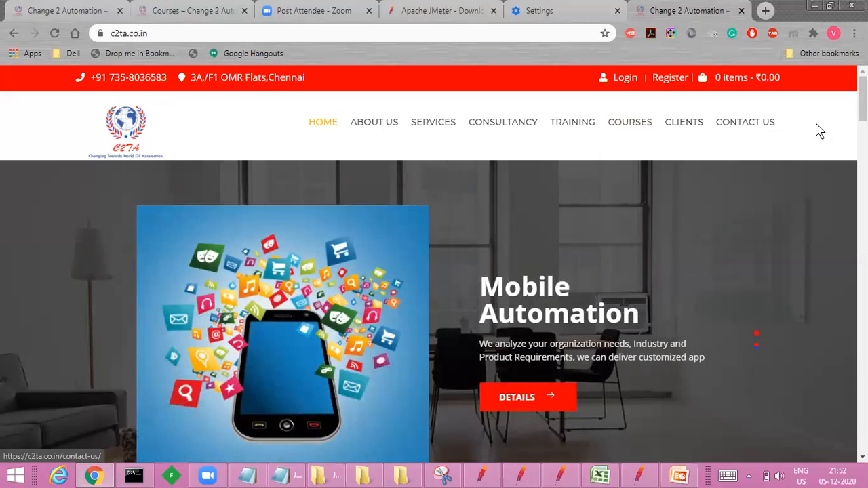
scroll(717, 457, "down", 1)
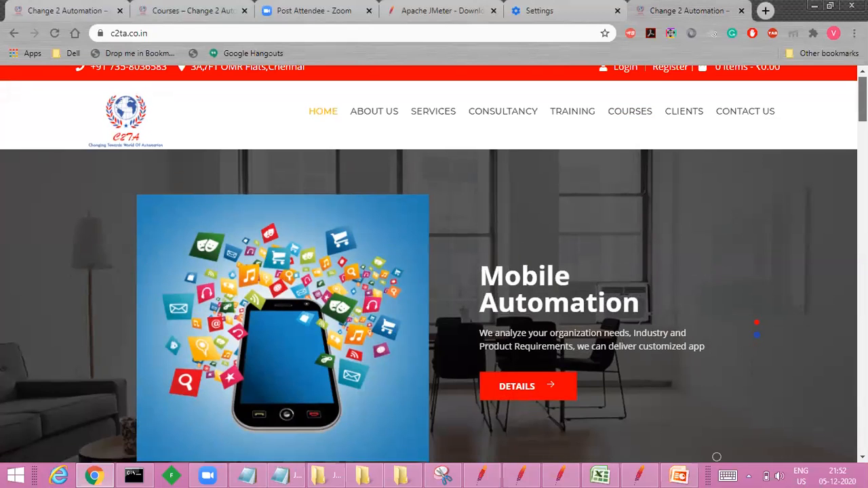
scroll(717, 457, "down", 10)
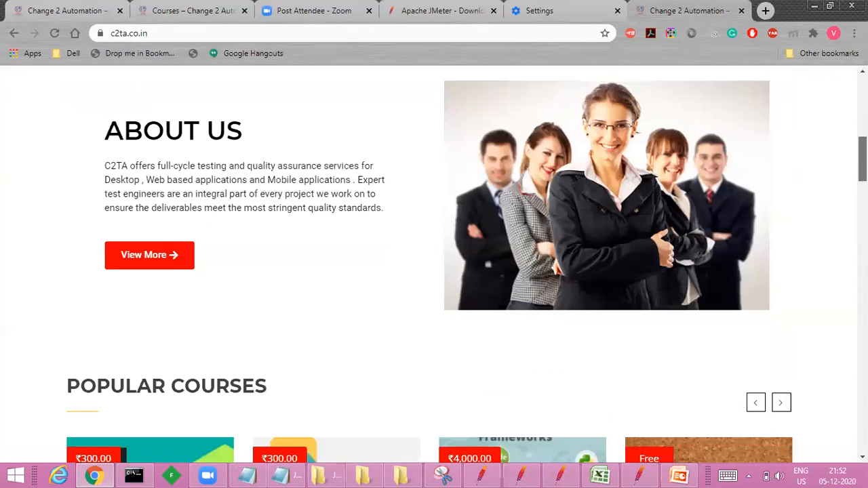
scroll(434, 265, "down", 10)
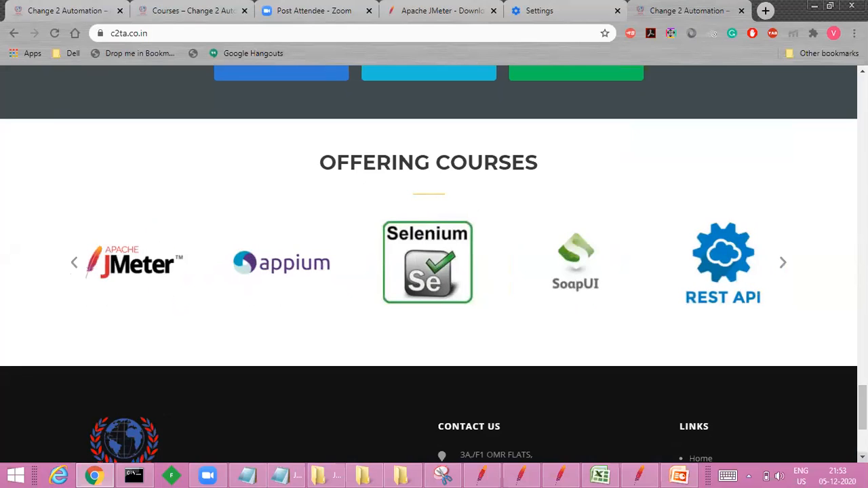
scroll(434, 271, "down", 2)
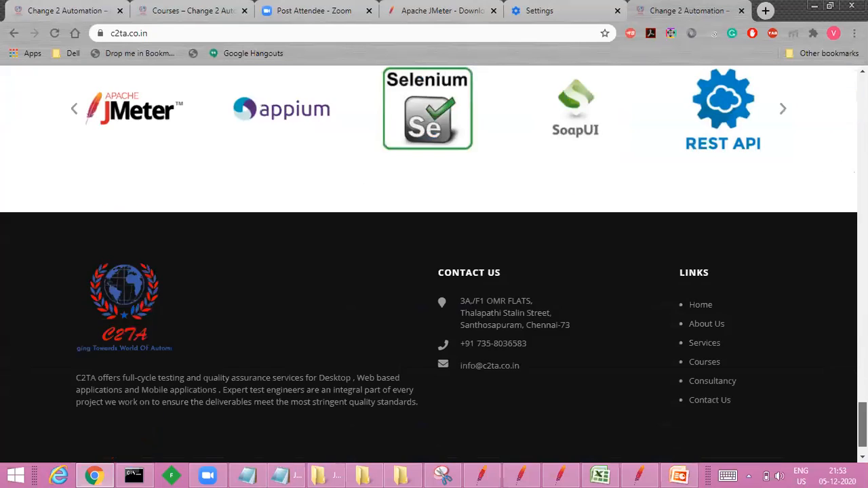
scroll(435, 271, "up", 1)
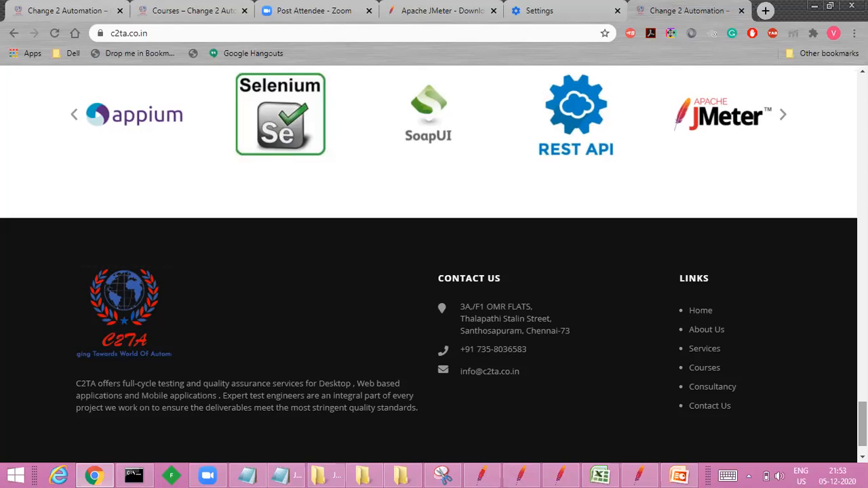
right_click(680, 250)
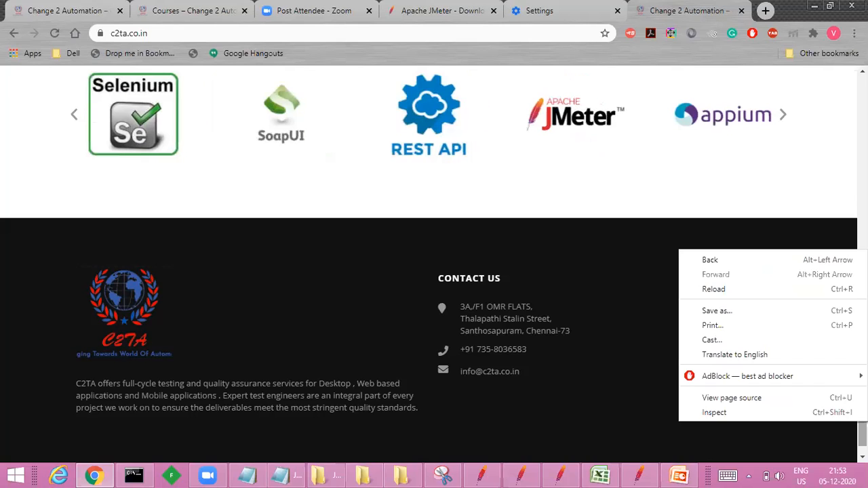
key("Escape")
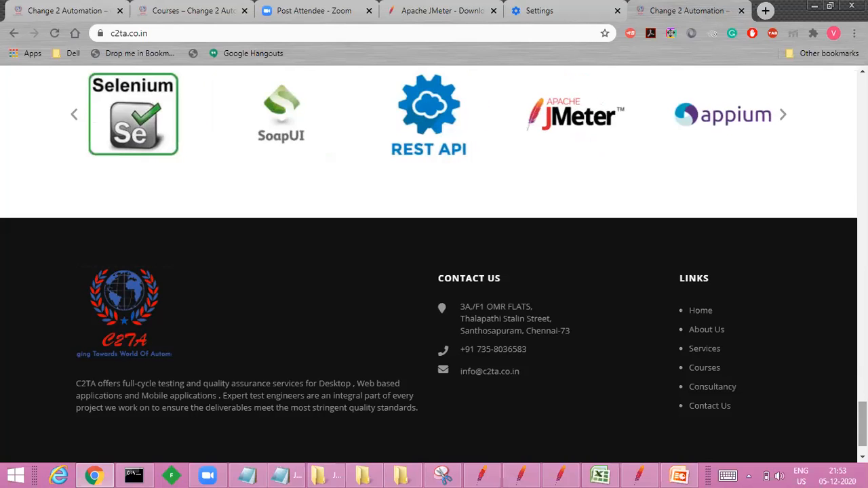
right_click(680, 237)
key("Escape")
scroll(434, 258, "up", 2)
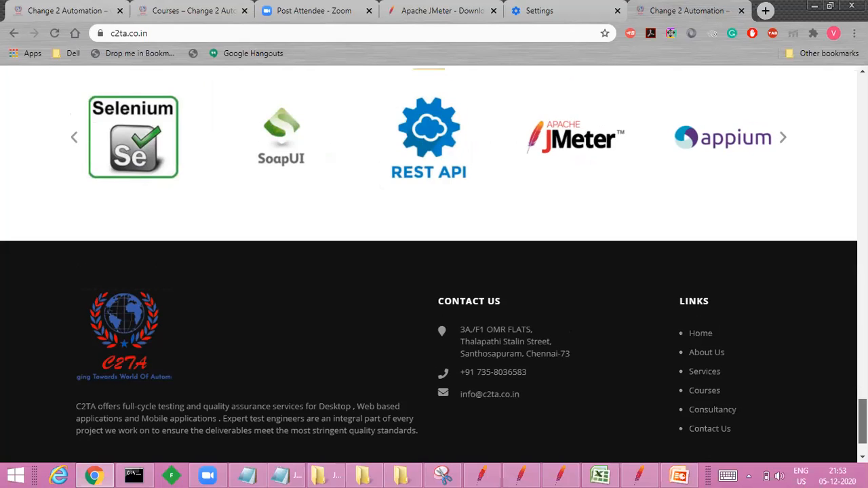
scroll(434, 257, "up", 5)
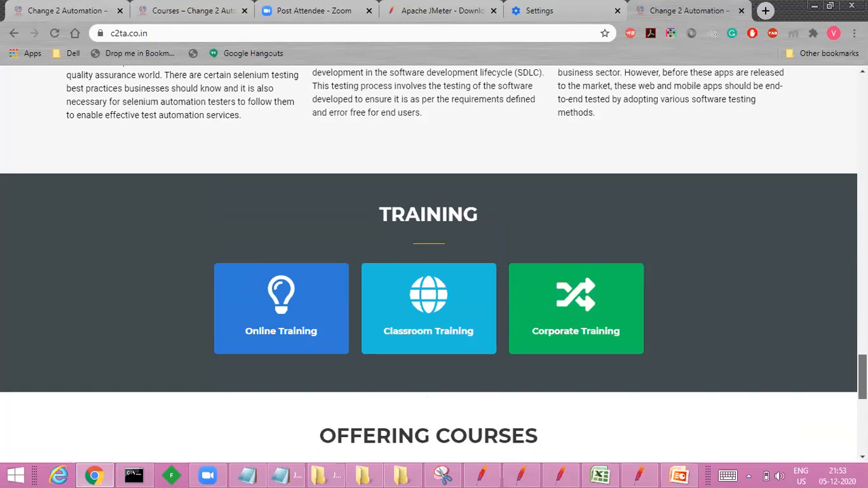
scroll(434, 258, "down", 5)
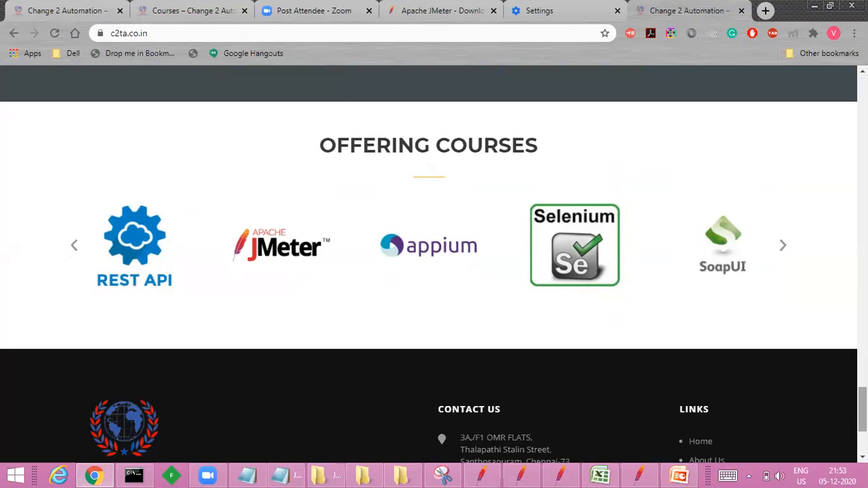
Step: Switch to the Jmeter.pptx presentation in PowerPoint and select the closing Thank you slide
left_click(679, 476)
left_click(96, 304)
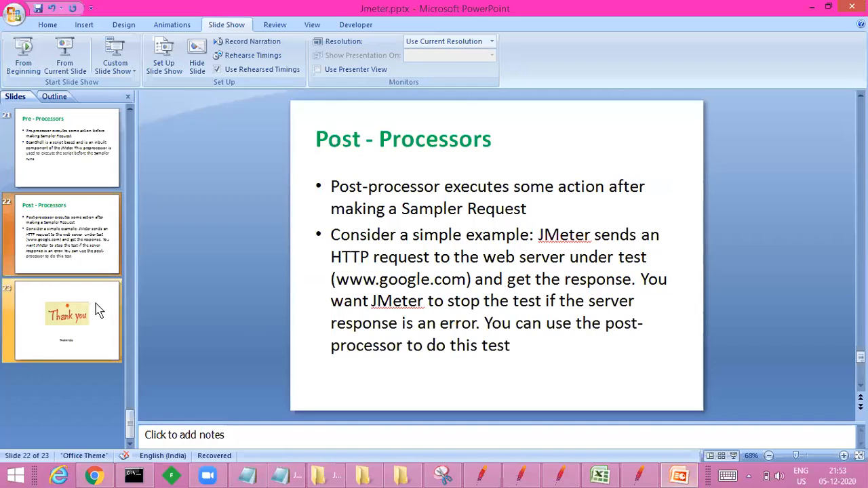